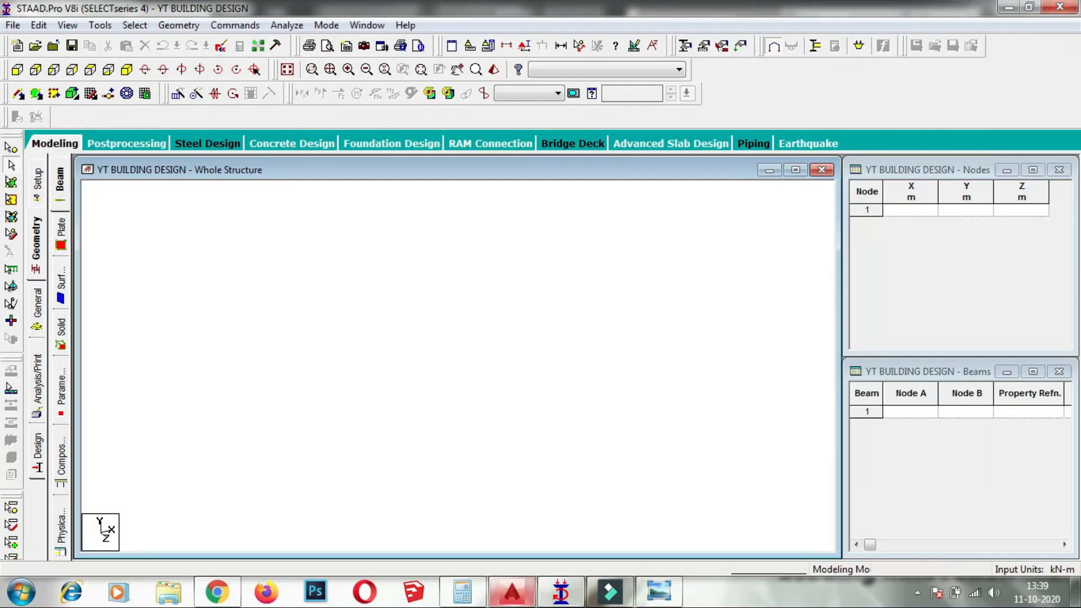
# - Switch to AutoCAD to examine the ground and first floor plans, and view the dimensioned grid sketch in Photo Viewer
pyautogui.click(512, 592)
pyautogui.scroll(-2, 479, 382)
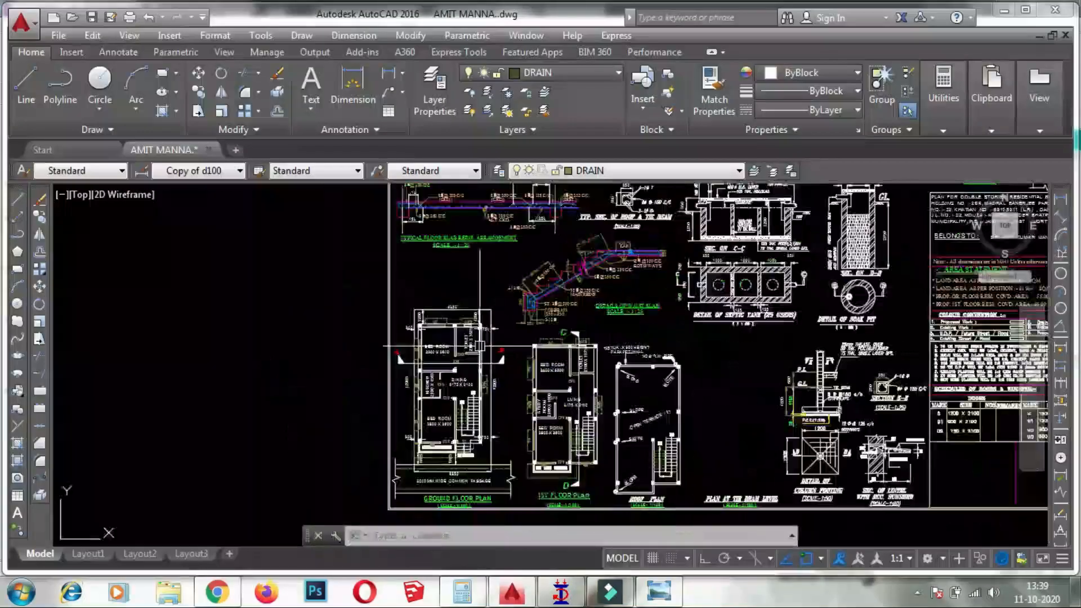
pyautogui.scroll(4, 437, 361)
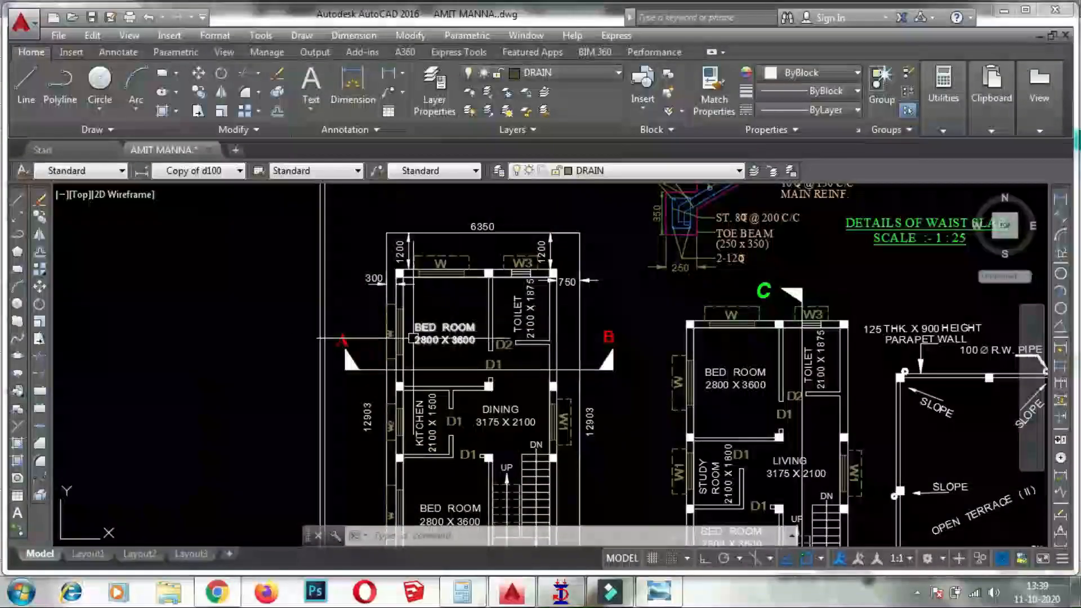
pyautogui.moveTo(548, 384)
pyautogui.mouseDown(button='middle')
pyautogui.moveTo(574, 339)
pyautogui.moveTo(603, 319)
pyautogui.moveTo(610, 331)
pyautogui.mouseUp(button='middle')
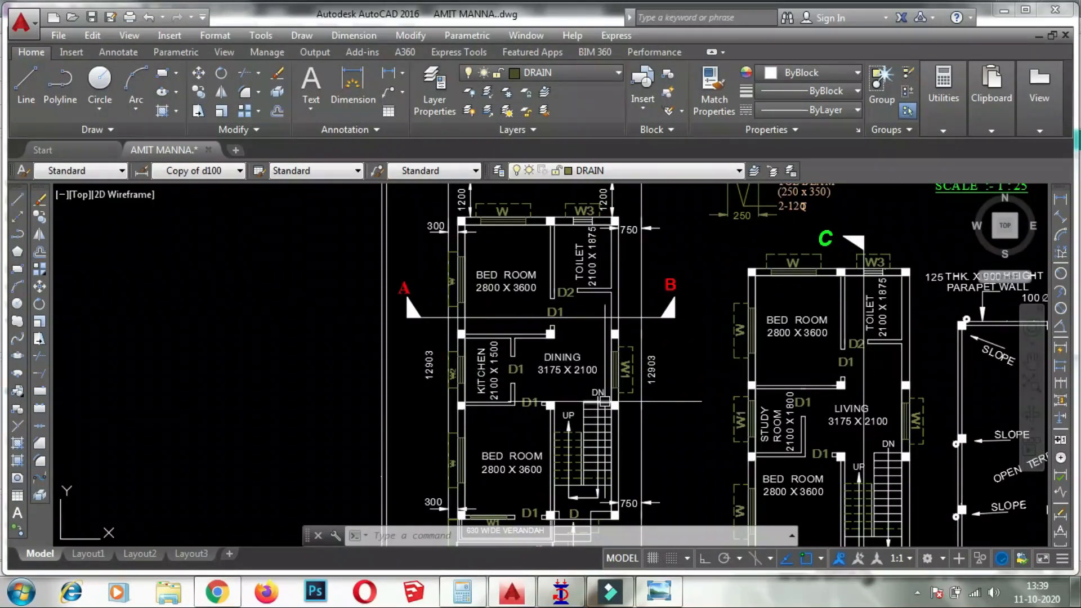
pyautogui.moveTo(604, 402); pyautogui.dragTo(551, 354, button='middle')
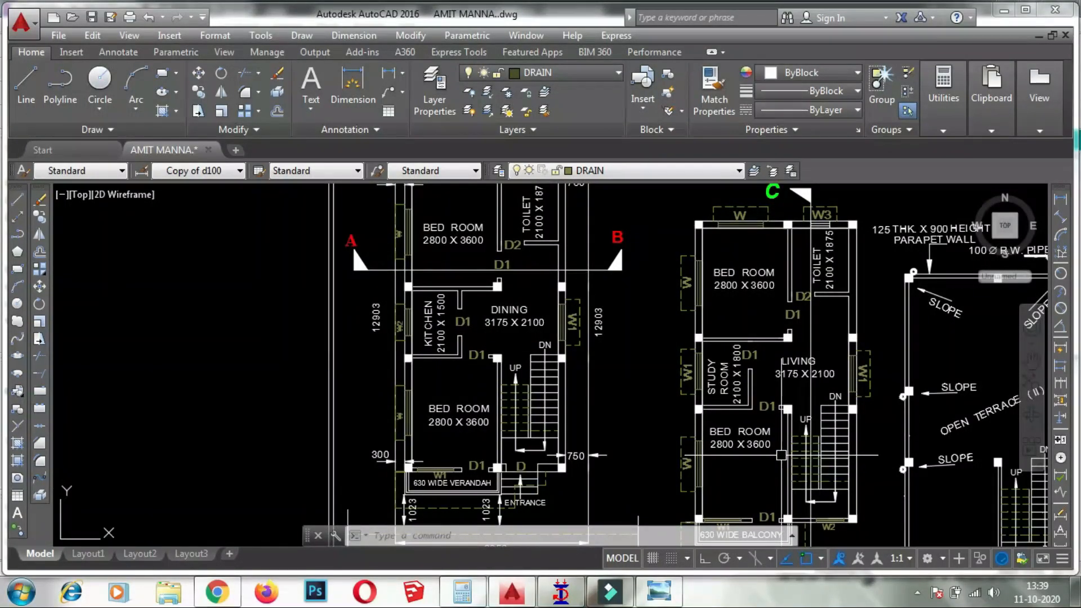
pyautogui.moveTo(781, 455); pyautogui.dragTo(785, 469, button='middle')
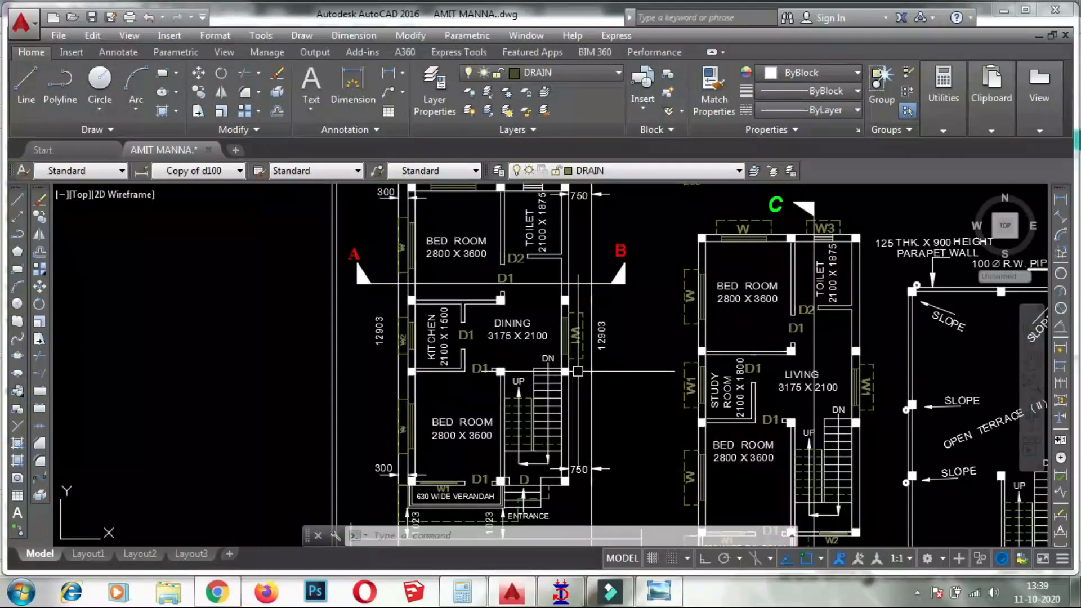
pyautogui.click(663, 596)
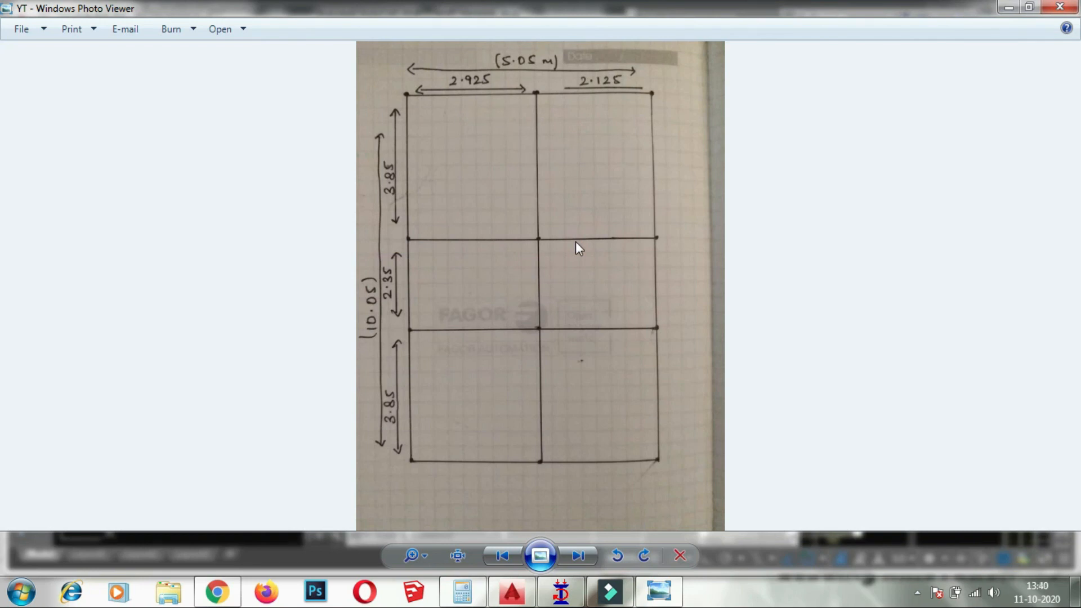
# - Switch to STAAD.Pro, run the Structure Wizard and select the Bay Frame prototype from the Frame Models
pyautogui.click(561, 592)
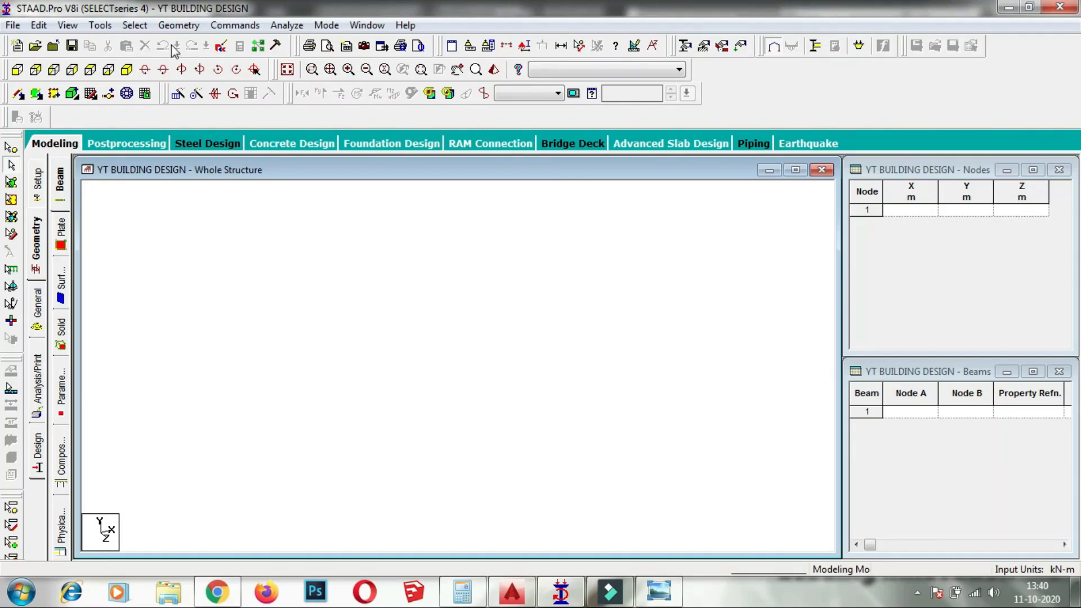
pyautogui.click(179, 24)
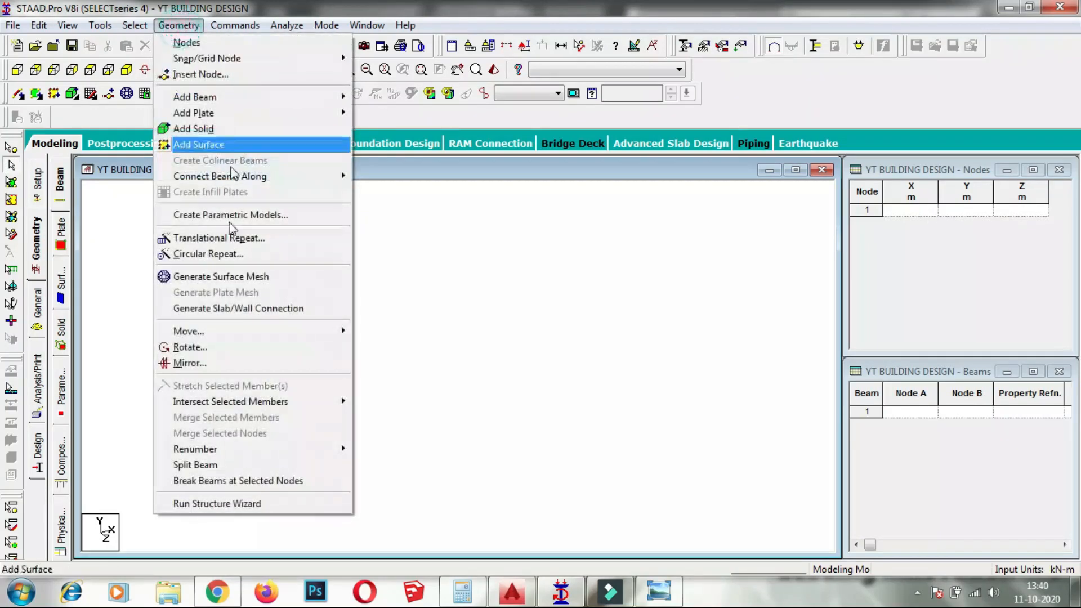
pyautogui.click(184, 501)
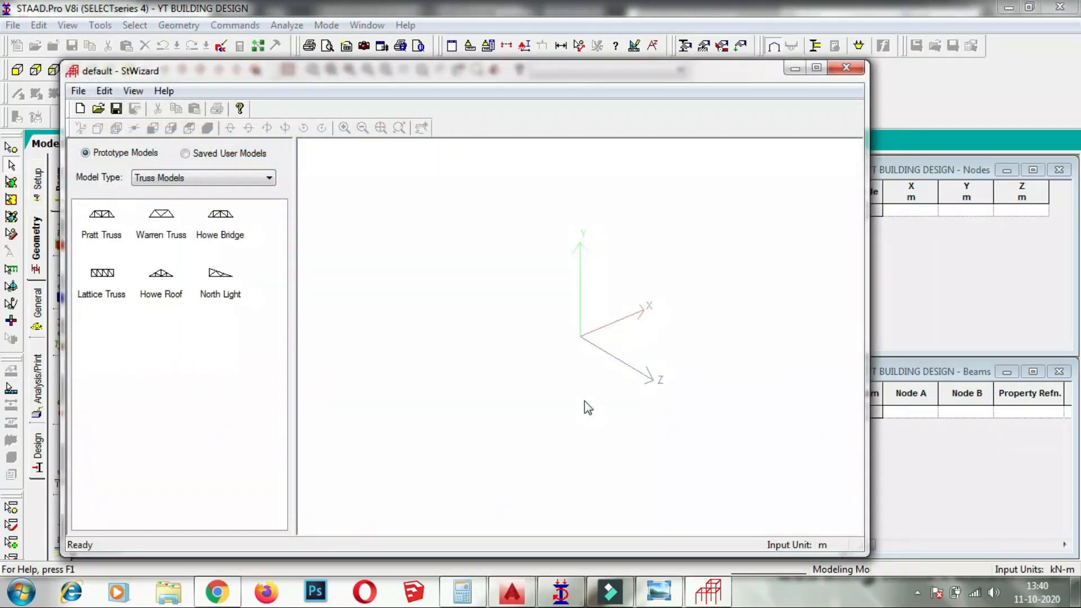
pyautogui.click(189, 178)
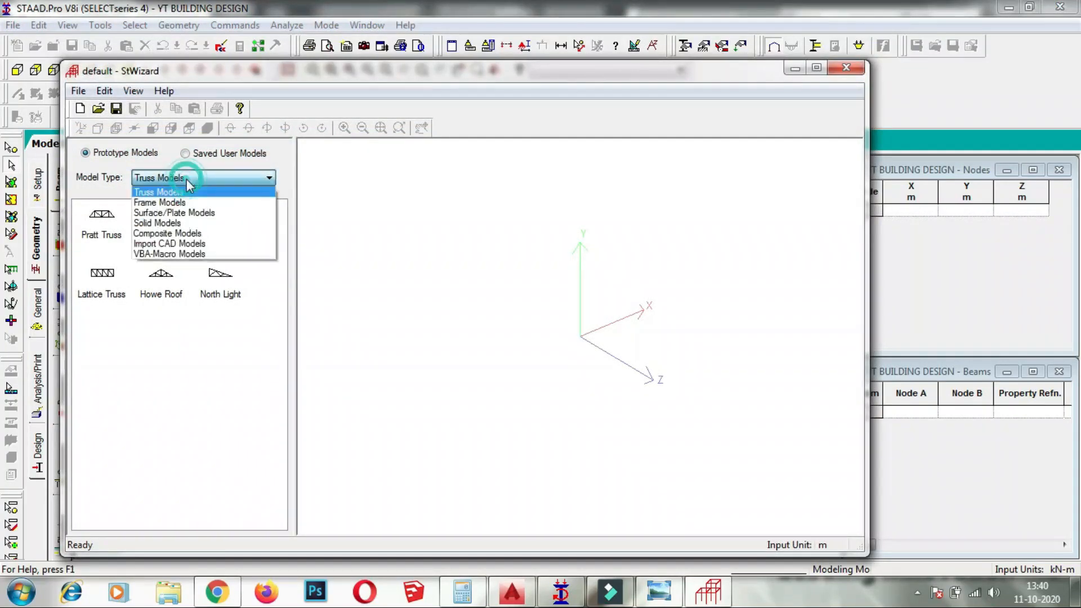
pyautogui.click(183, 205)
pyautogui.click(104, 229)
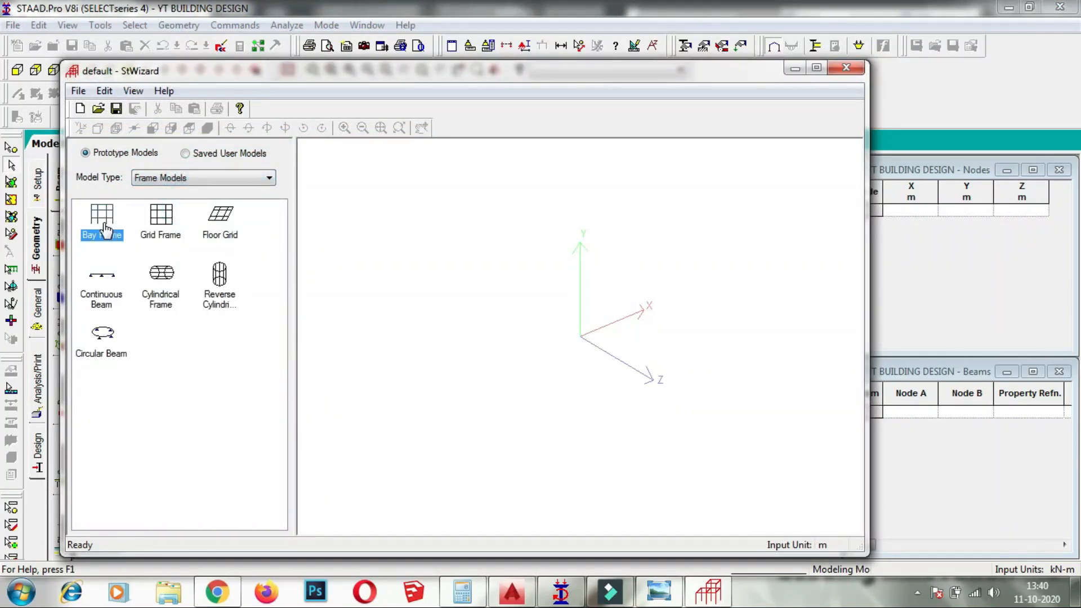
pyautogui.moveTo(105, 229); pyautogui.dragTo(410, 290)
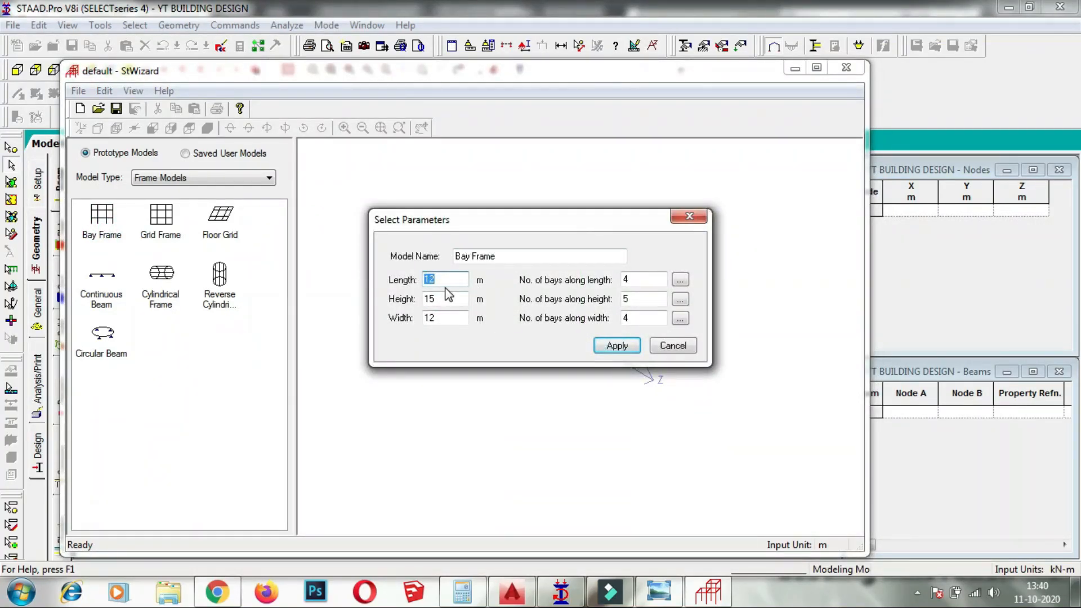
pyautogui.click(659, 591)
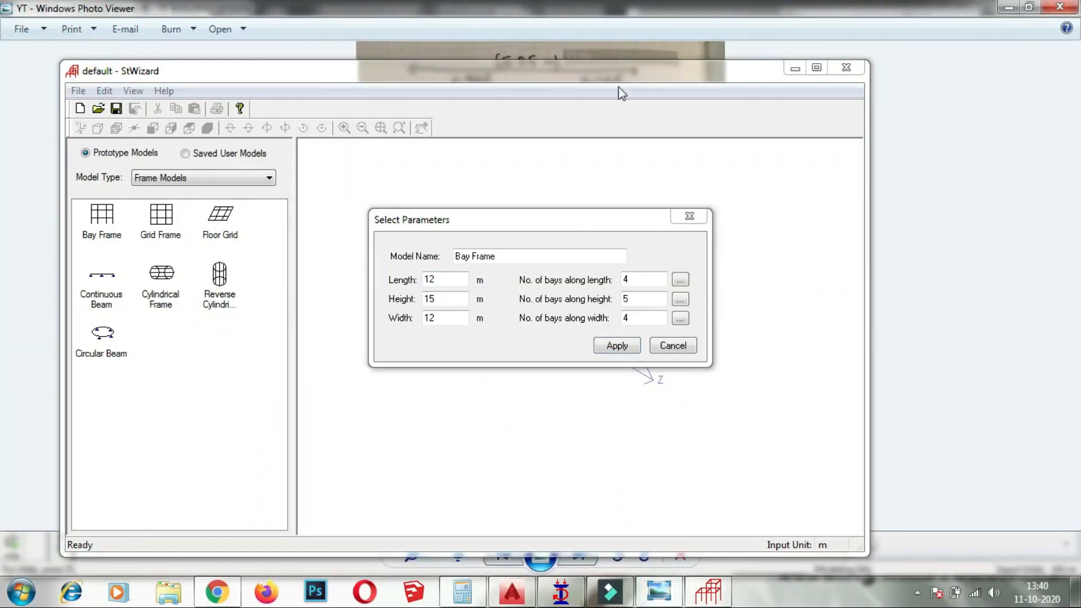
pyautogui.click(619, 104)
pyautogui.click(676, 344)
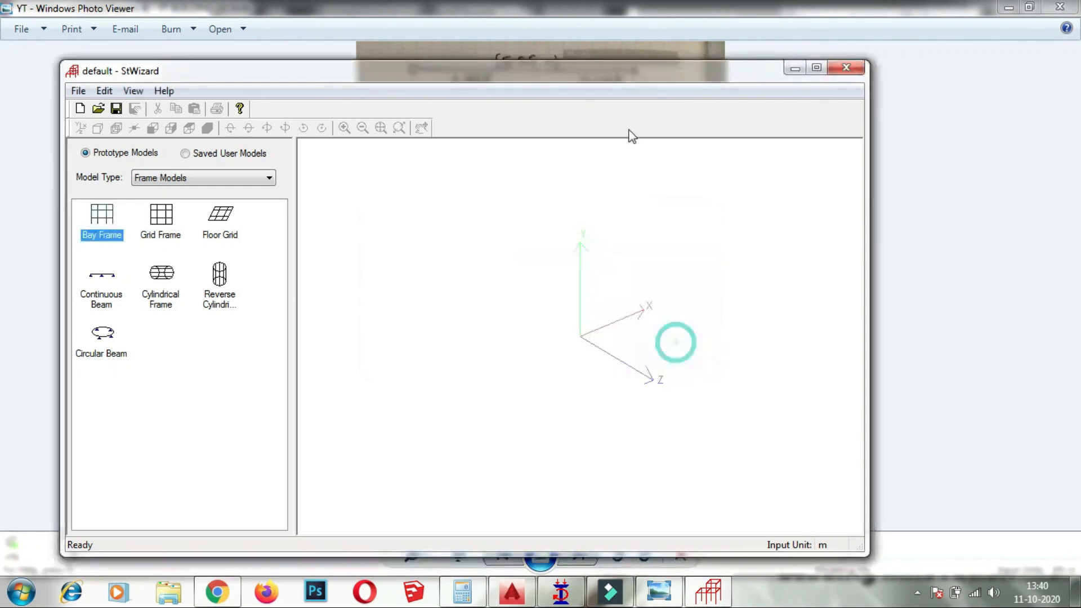
pyautogui.moveTo(626, 83)
pyautogui.mouseDown()
pyautogui.moveTo(625, 217)
pyautogui.moveTo(626, 73)
pyautogui.mouseUp()
# - Start a Bay Frame model with a length of 5.05 m and 2 bays along the length
pyautogui.doubleClick(100, 209)
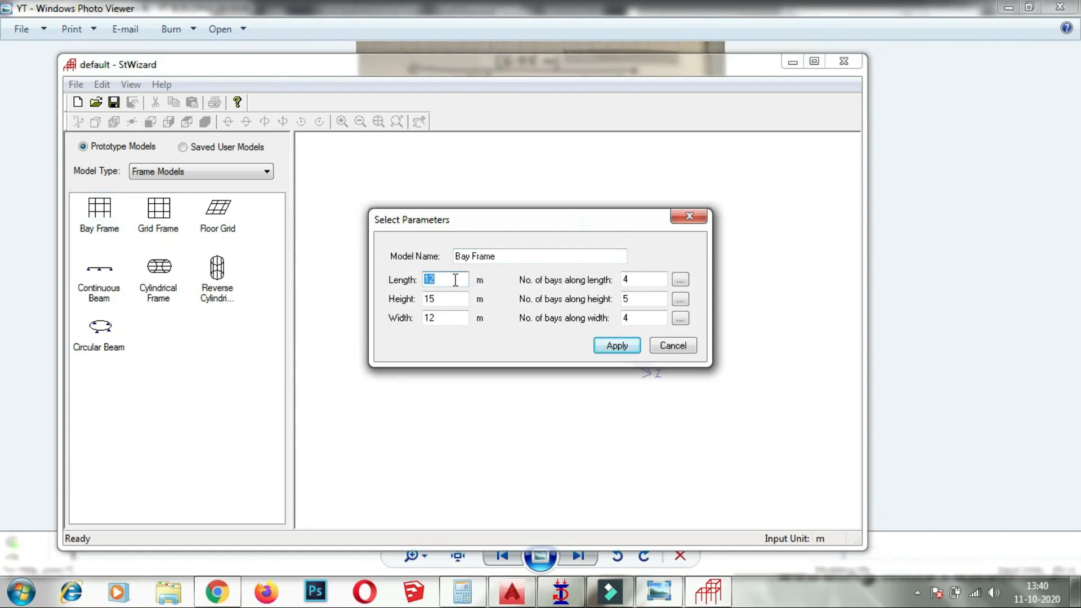
pyautogui.write('5.05')
pyautogui.click(642, 279)
pyautogui.moveTo(641, 279); pyautogui.dragTo(591, 291)
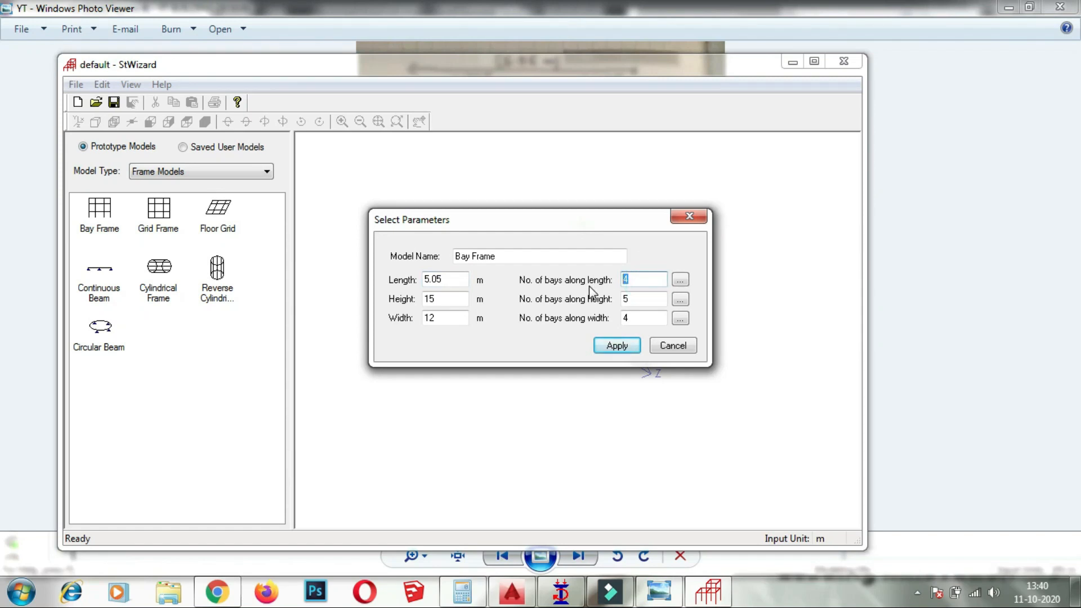
pyautogui.write('2')
# - Set the individual bay spacings along the length to 2.925 m and 2.125 m
pyautogui.click(680, 280)
pyautogui.click(522, 256)
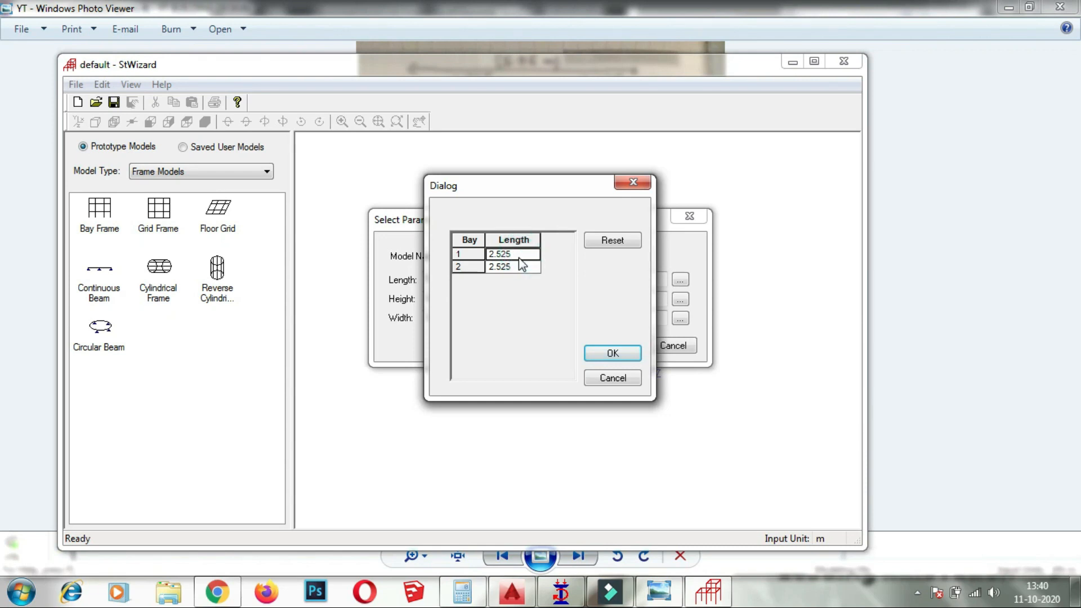
pyautogui.write('2')
pyautogui.write('.925')
pyautogui.click(532, 267)
pyautogui.write('2.125')
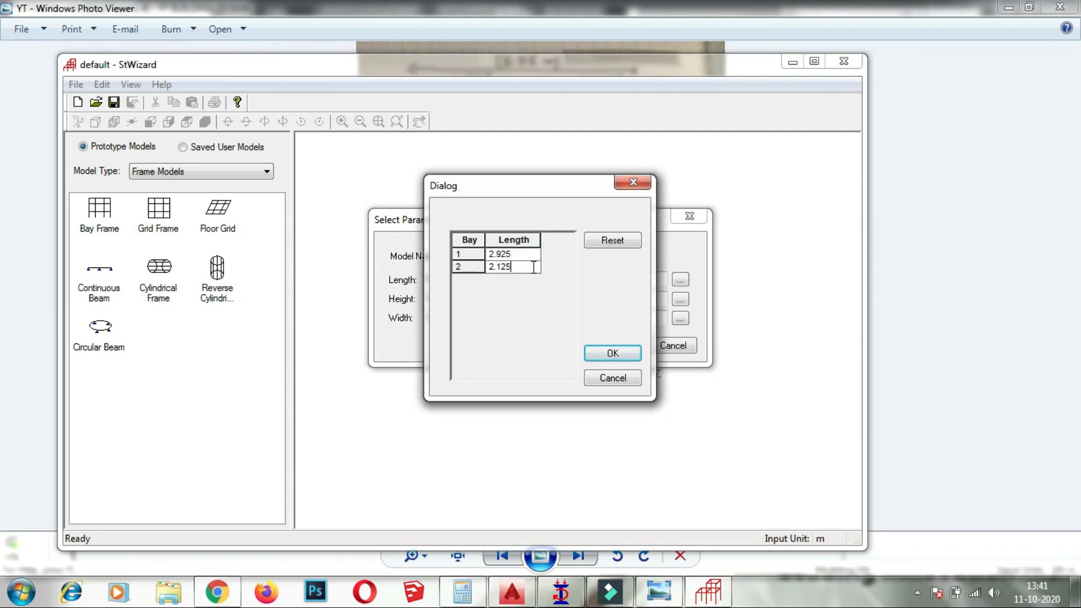
pyautogui.click(596, 354)
# - Set the frame height to 6 m with 2 bays along the height, keeping each bay at 3 m
pyautogui.doubleClick(456, 302)
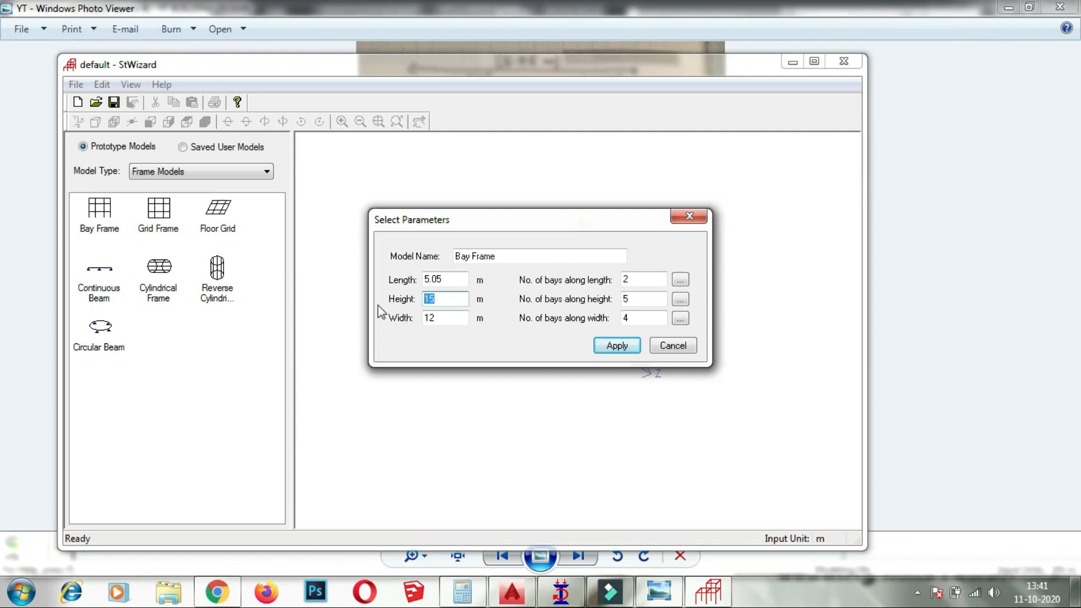
pyautogui.write('6')
pyautogui.click(646, 301)
pyautogui.moveTo(646, 301); pyautogui.dragTo(570, 307)
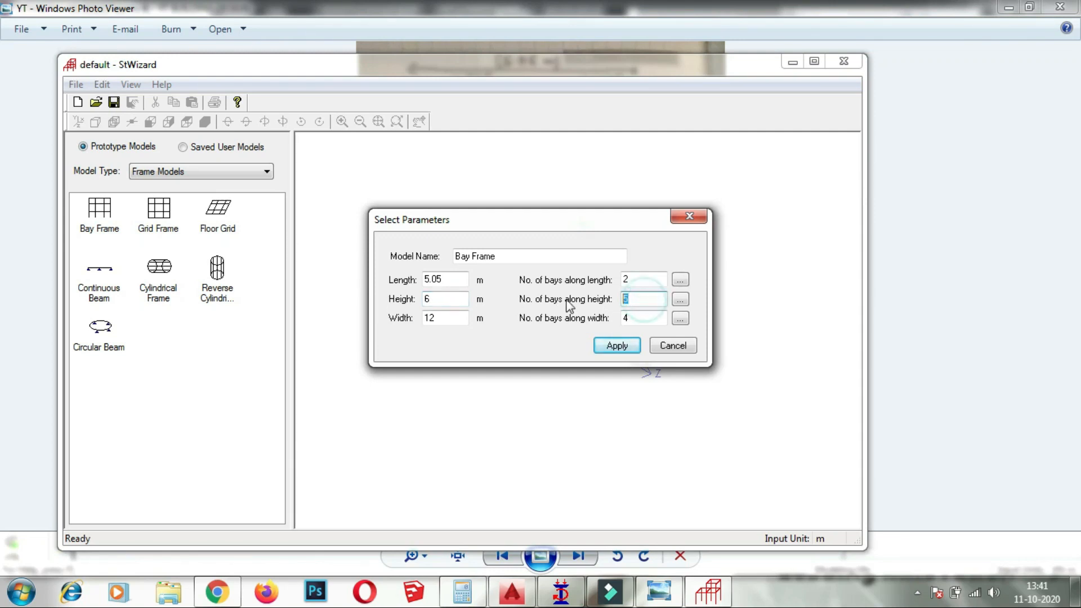
pyautogui.write('2')
pyautogui.click(679, 300)
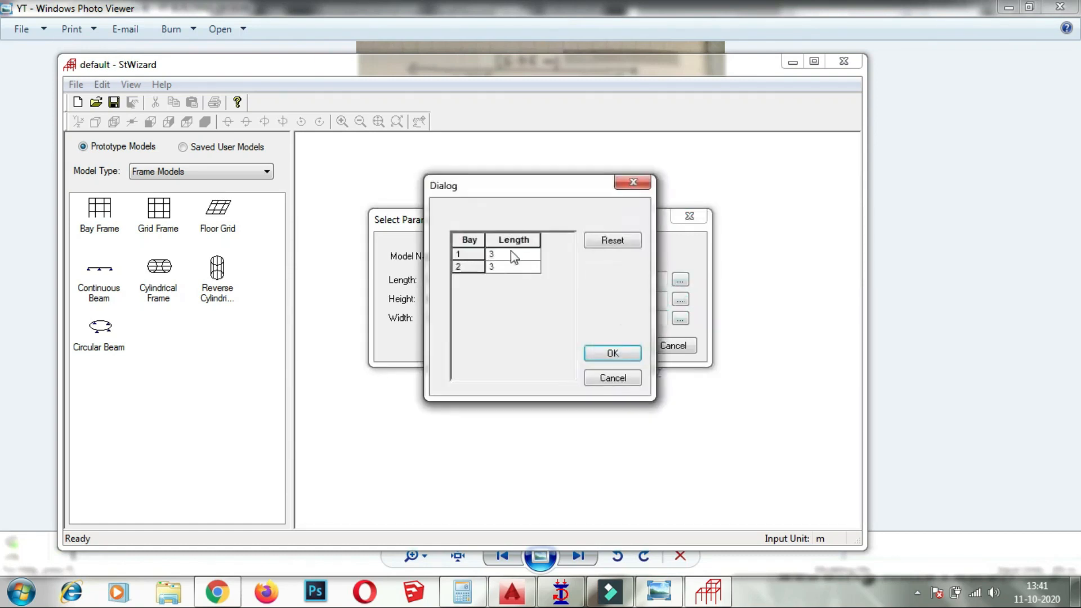
pyautogui.click(611, 354)
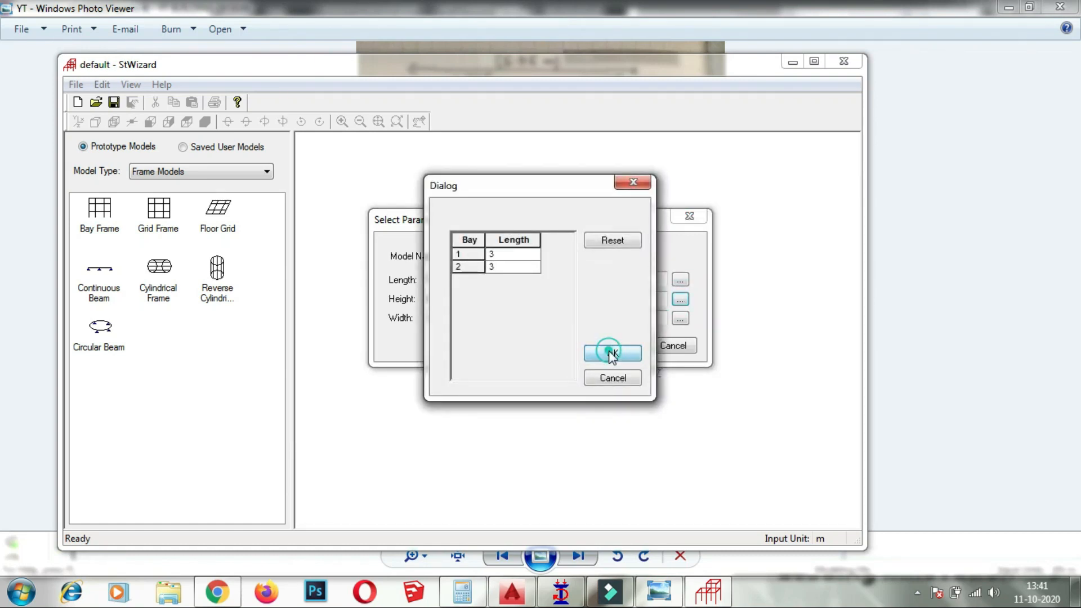
# - Set the frame width to 10.05 m with 3 bays along the width
pyautogui.moveTo(455, 318); pyautogui.dragTo(384, 324)
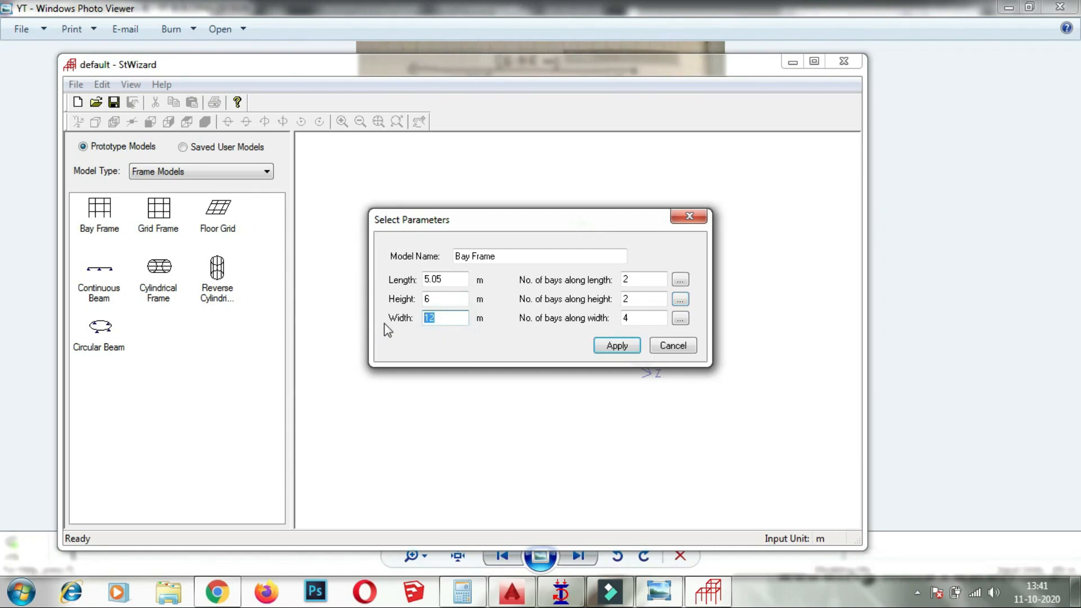
pyautogui.write('10.05')
pyautogui.doubleClick(641, 317)
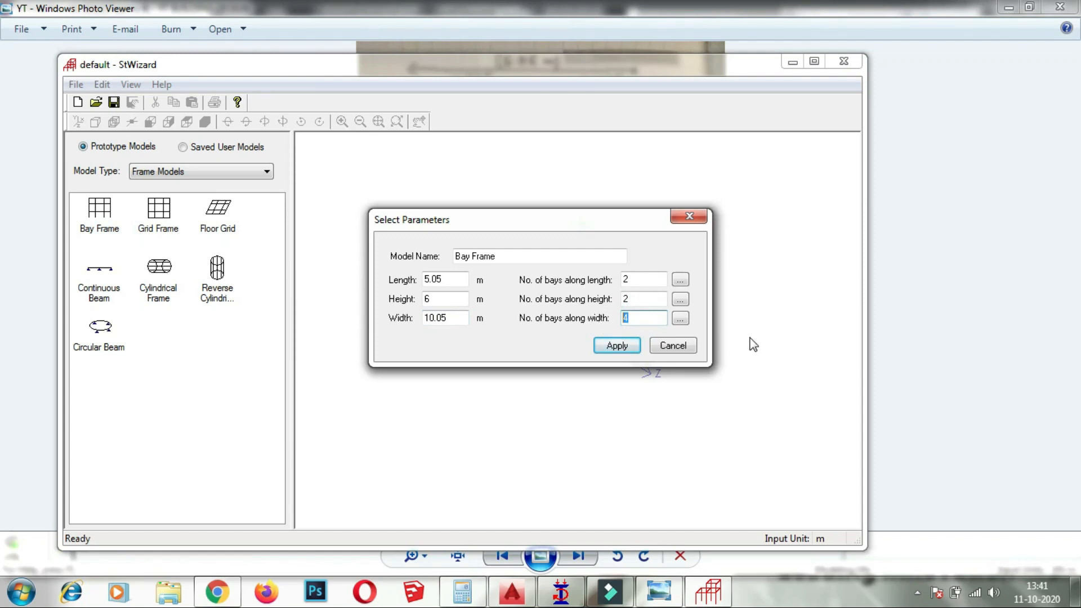
pyautogui.write('3')
# - Set the individual bay spacings along the width to 3.85, 2.35 and 3.85 m
pyautogui.click(680, 319)
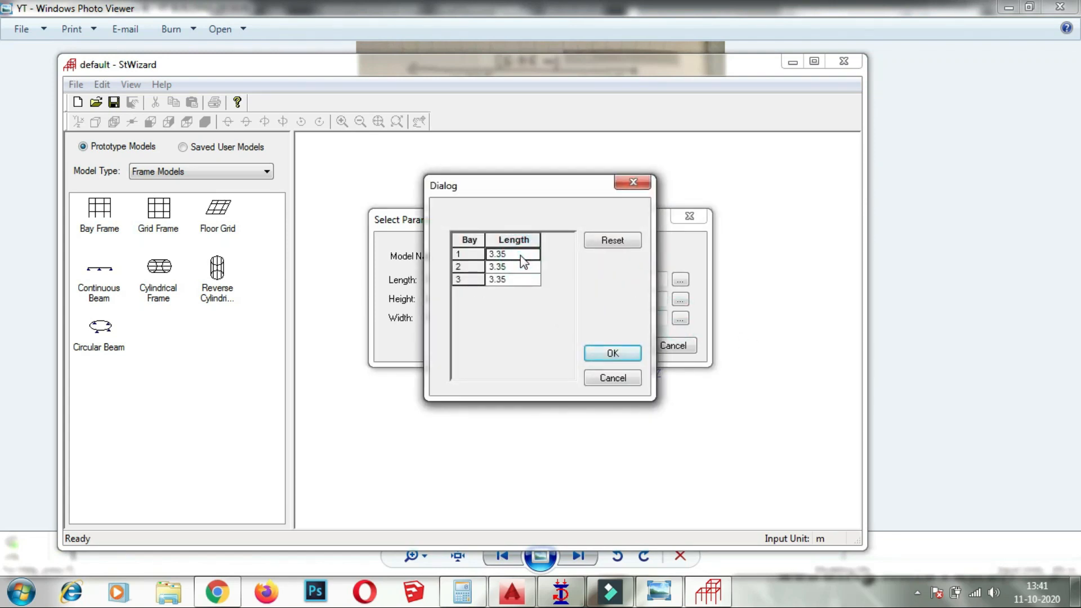
pyautogui.click(521, 255)
pyautogui.press('BackSpace')
pyautogui.press('BackSpace')
pyautogui.click(511, 267)
pyautogui.moveTo(510, 268); pyautogui.dragTo(463, 270)
pyautogui.write('2.3')
pyautogui.click(511, 279)
pyautogui.moveTo(500, 278); pyautogui.dragTo(448, 268)
pyautogui.write('3.85')
pyautogui.click(619, 355)
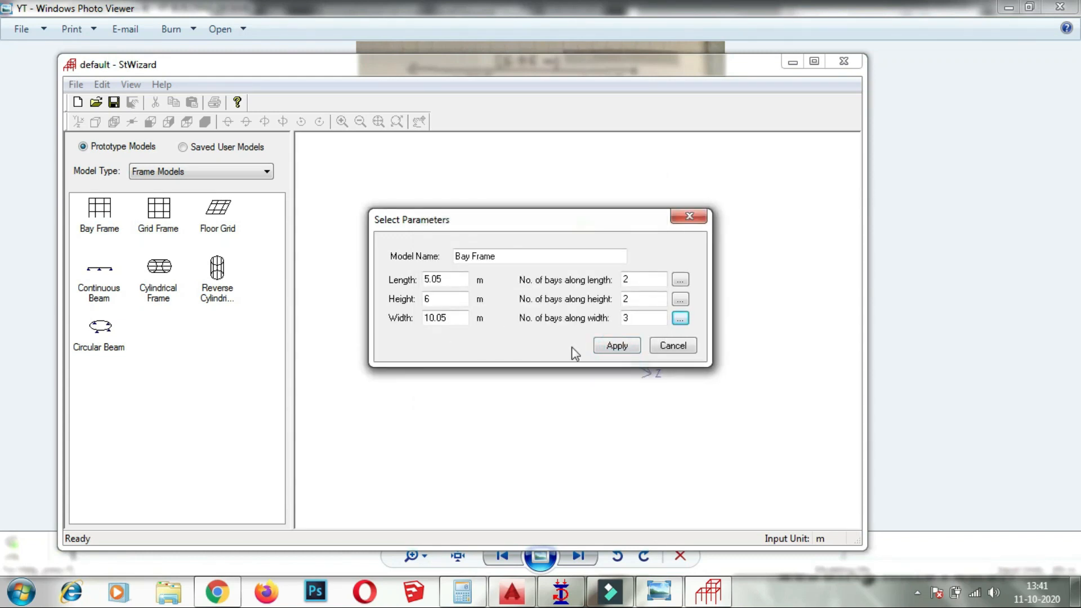
# - Generate the bay frame from the entered parameters and merge the prototype with the STAAD.Pro model
pyautogui.click(614, 346)
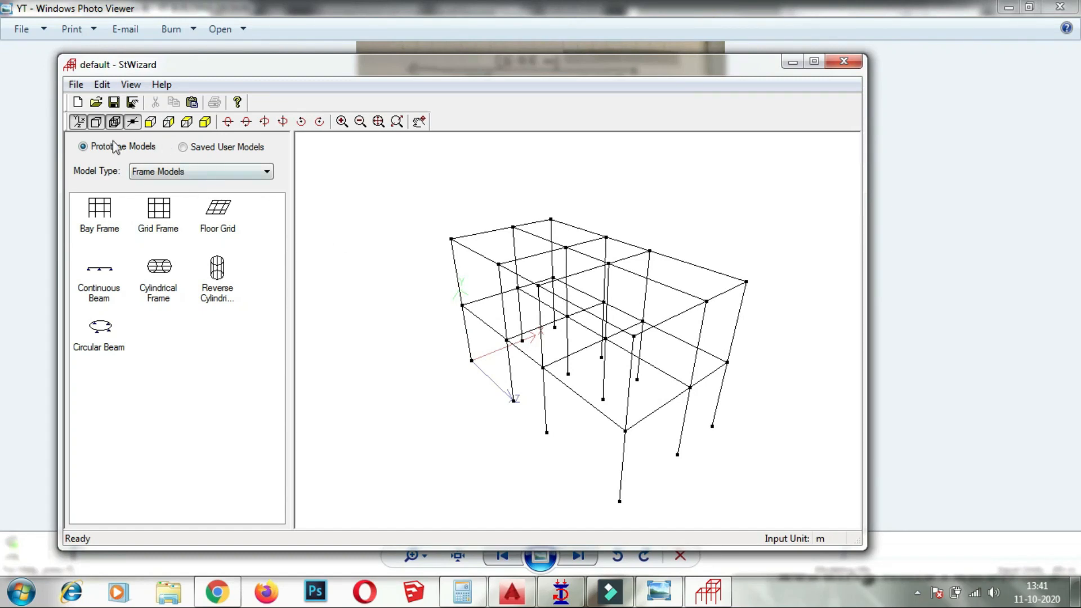
pyautogui.click(76, 84)
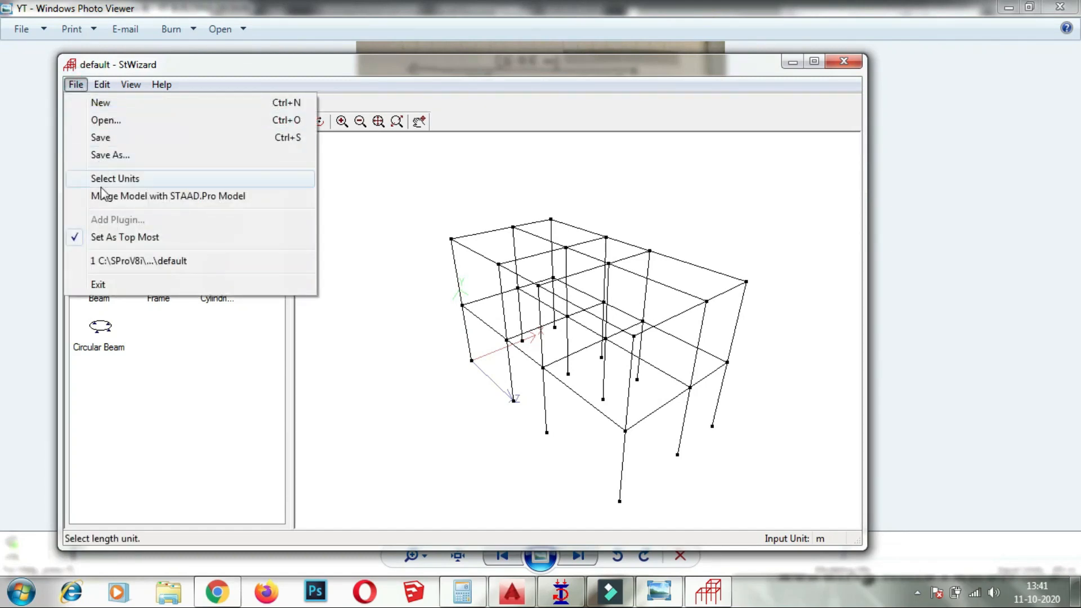
pyautogui.click(105, 197)
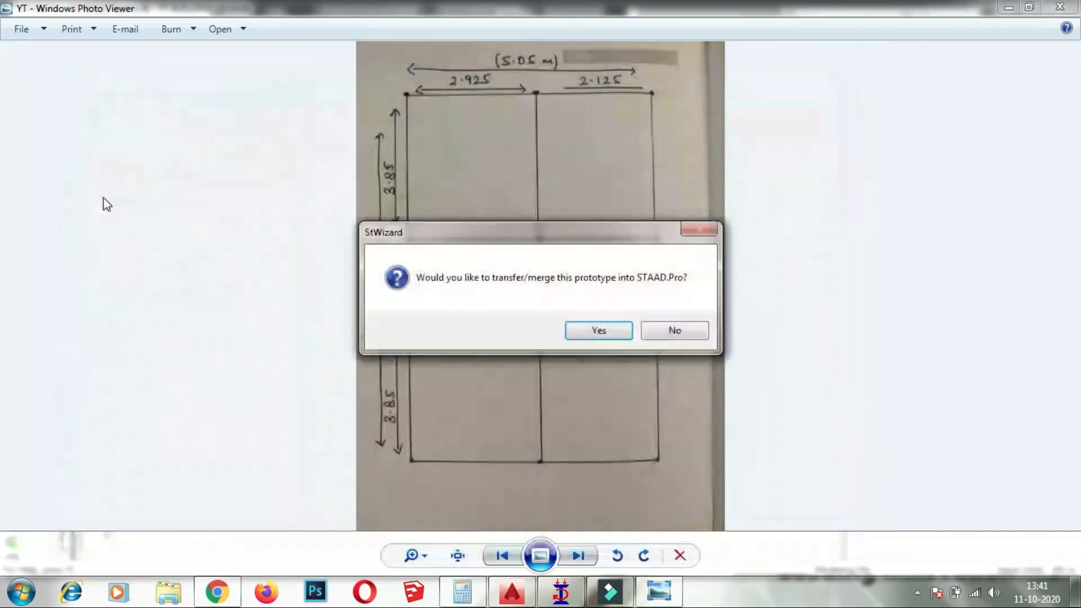
pyautogui.click(599, 332)
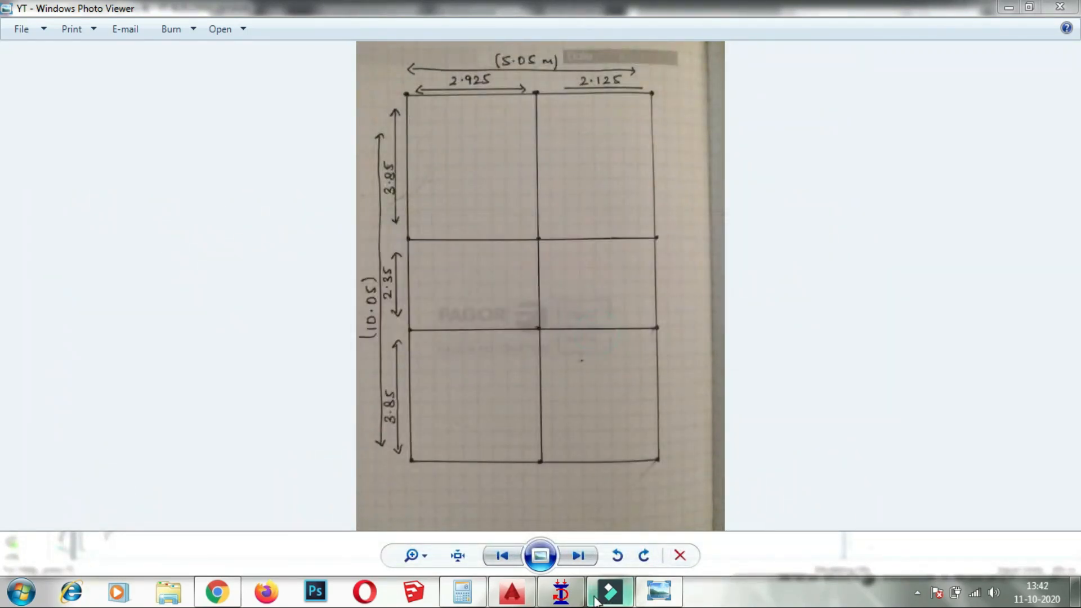
# - Switch to STAAD.Pro and paste the prototype model with X, Y and Z offsets of 0 m
pyautogui.click(562, 594)
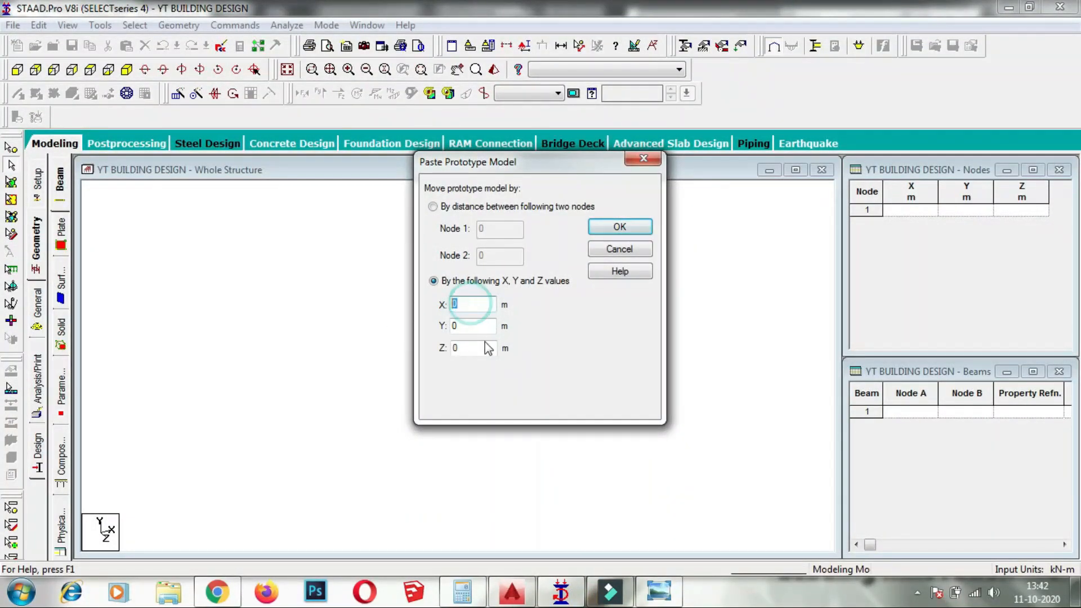
pyautogui.doubleClick(479, 325)
pyautogui.click(472, 347)
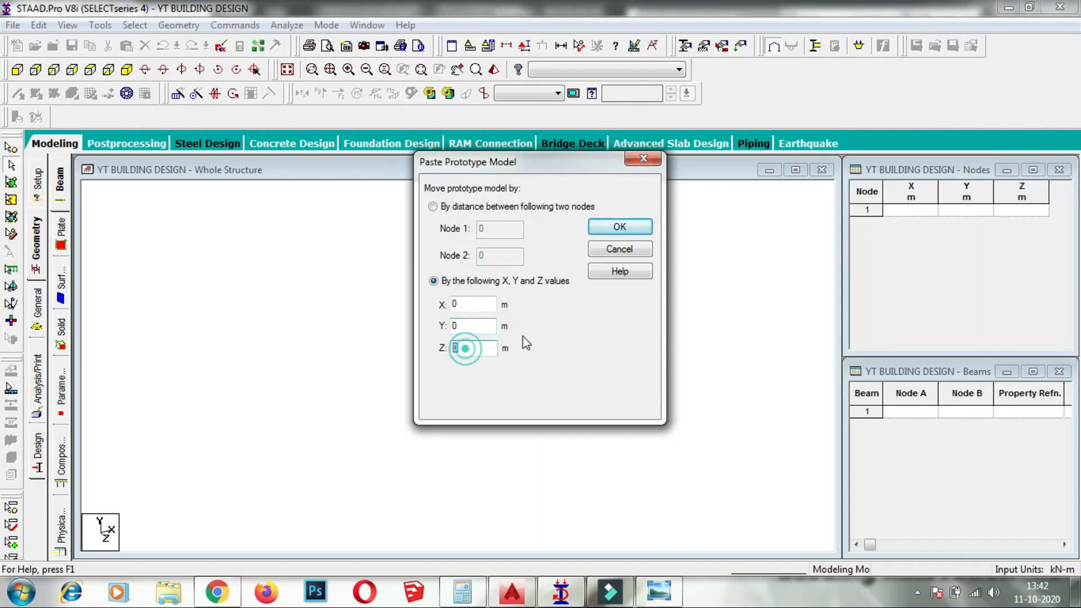
pyautogui.click(598, 223)
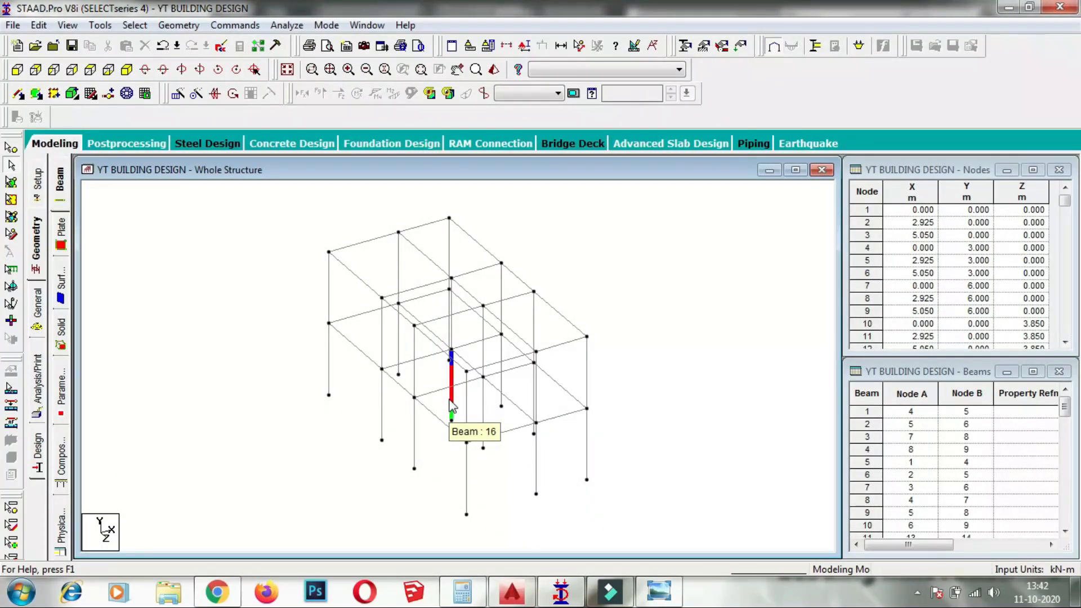
# - Review the dimensioned grid sketch against the pasted frame and return to STAAD.Pro
pyautogui.click(659, 592)
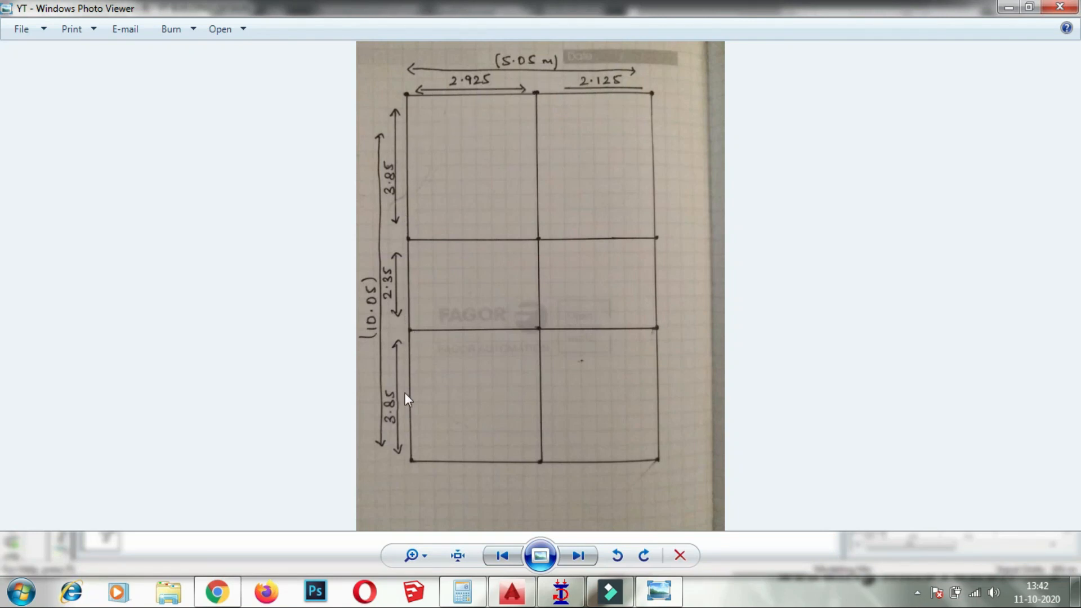
pyautogui.click(1008, 8)
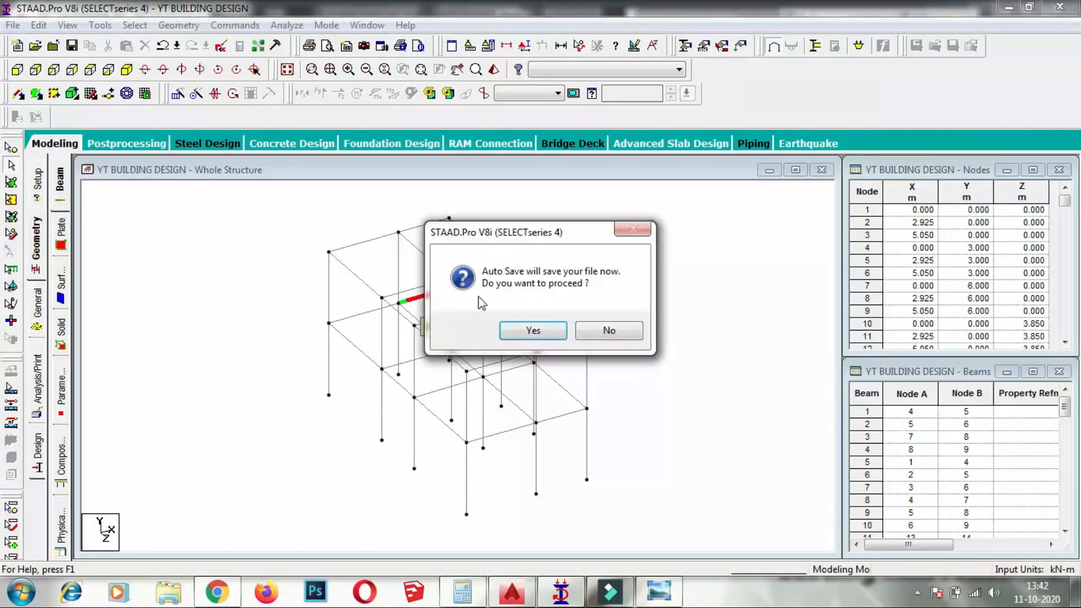
pyautogui.click(629, 335)
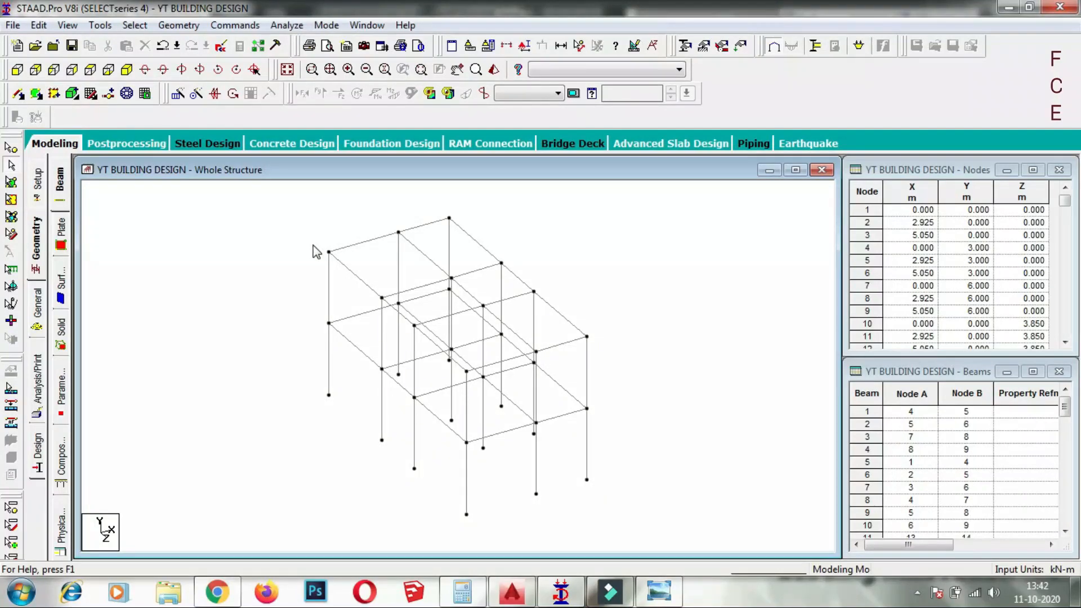
pyautogui.click(176, 27)
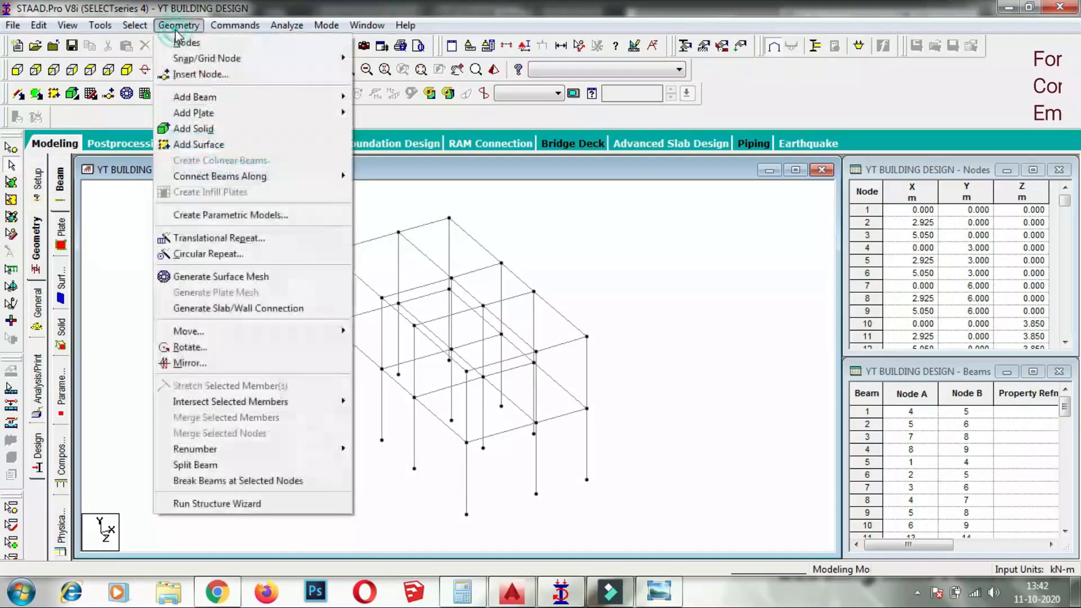
pyautogui.moveTo(200, 111)
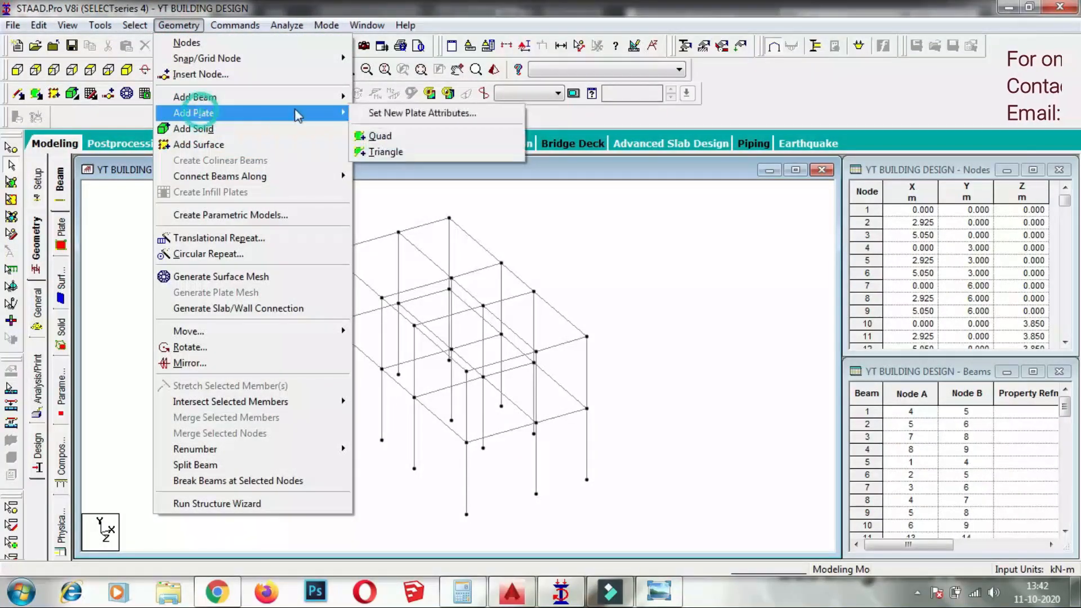
pyautogui.click(377, 136)
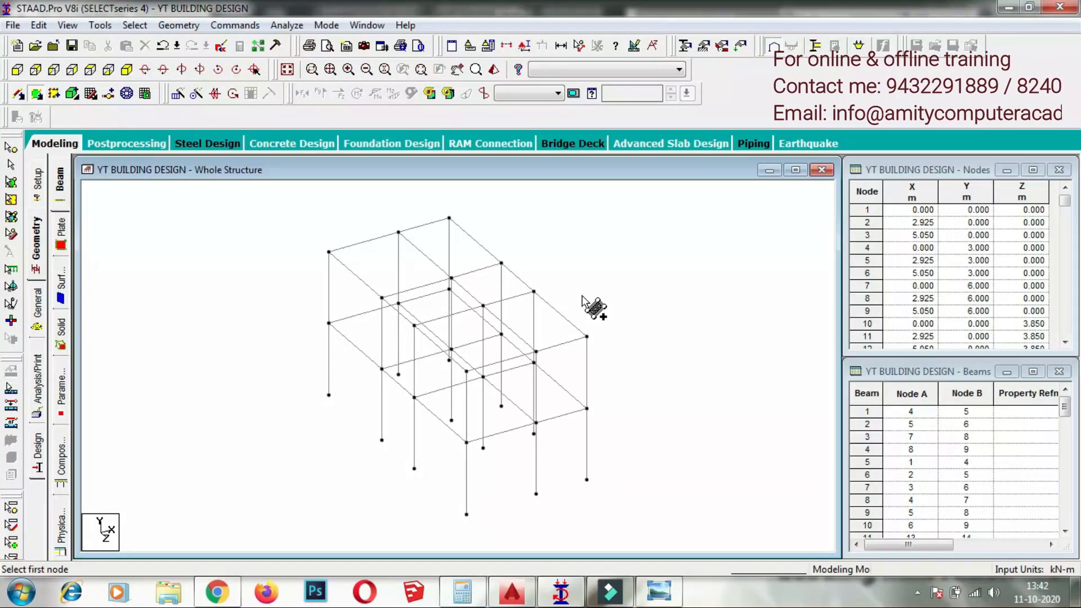
# - Select all first-floor beams at the 3 m level from the front view and display only them in the active window
pyautogui.click(17, 70)
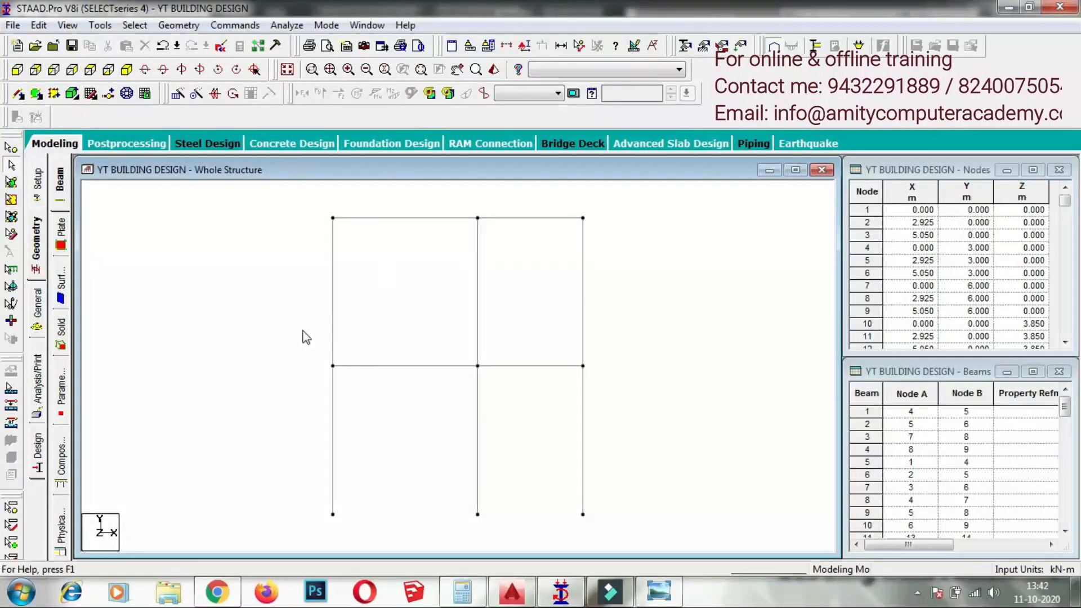
pyautogui.moveTo(497, 382); pyautogui.dragTo(632, 389)
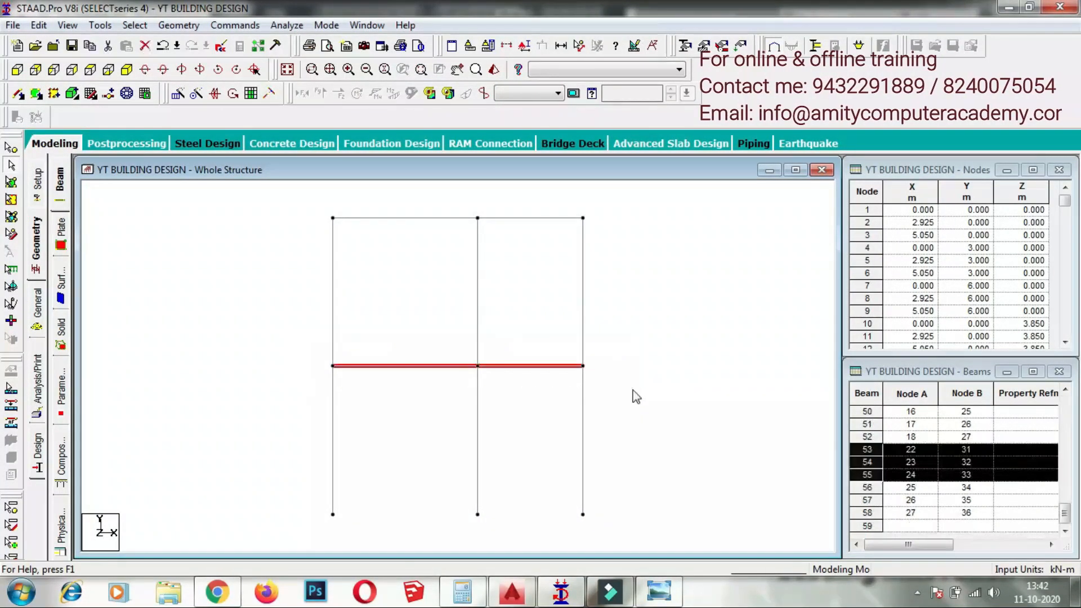
pyautogui.click(287, 71)
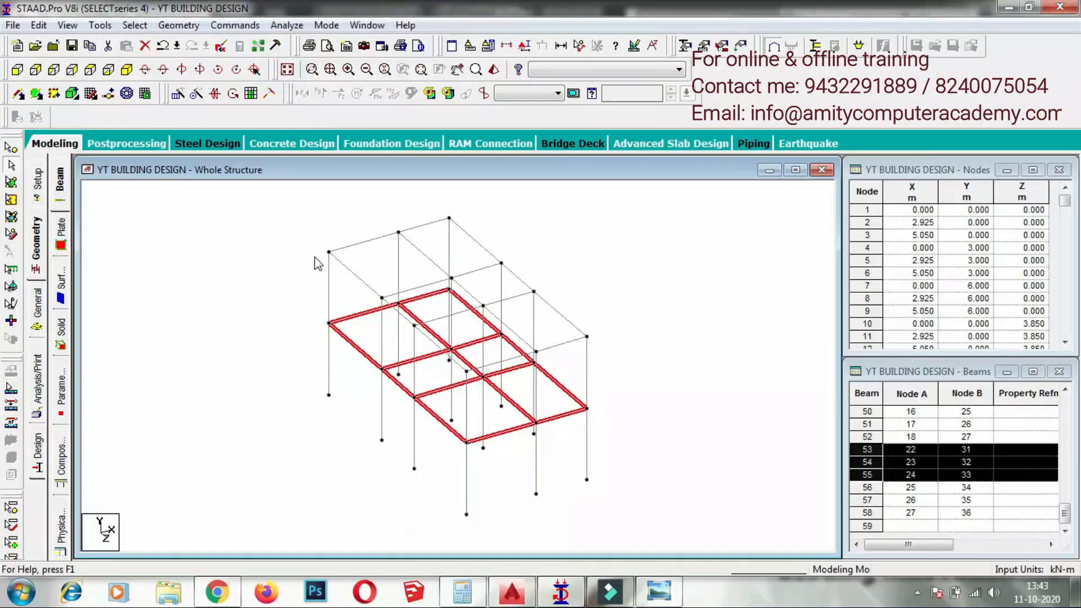
pyautogui.rightClick(655, 321)
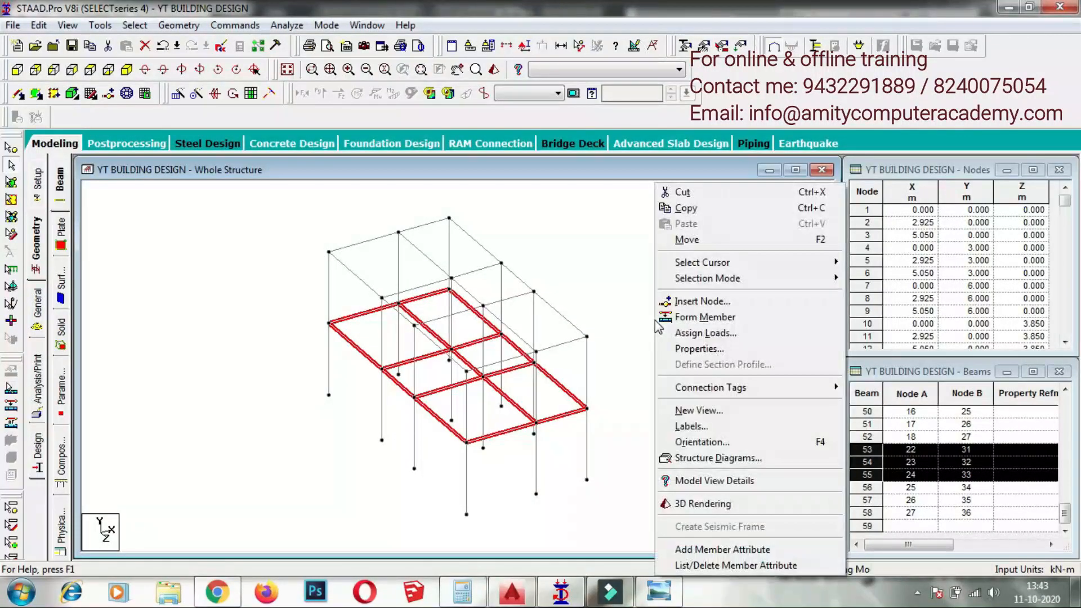
pyautogui.click(691, 411)
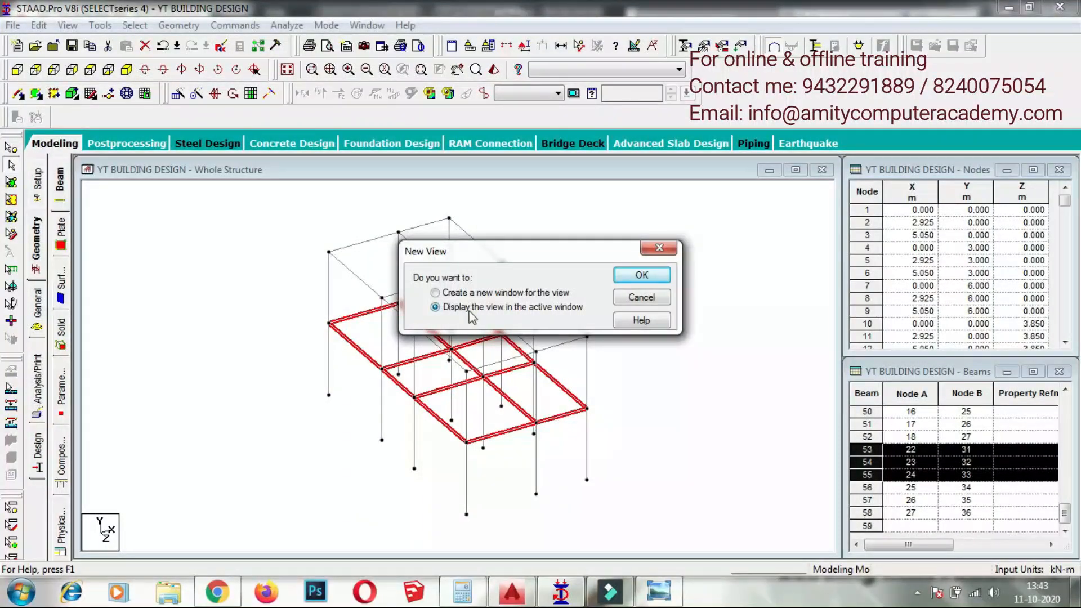
pyautogui.click(641, 277)
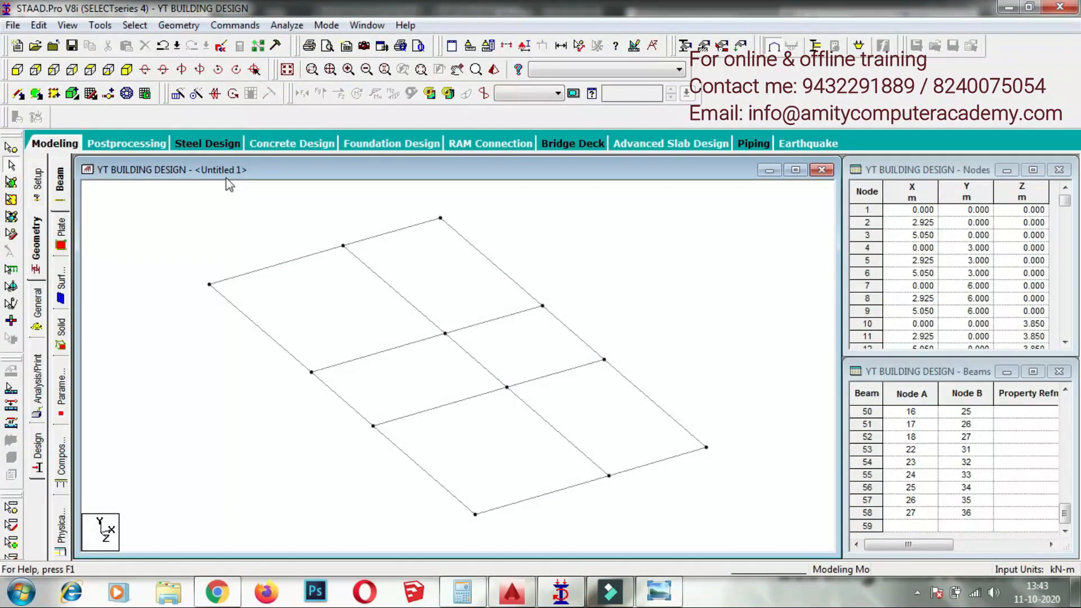
# - Add one quad plate spanning the four outer corner nodes of the isolated floor grid
pyautogui.click(178, 25)
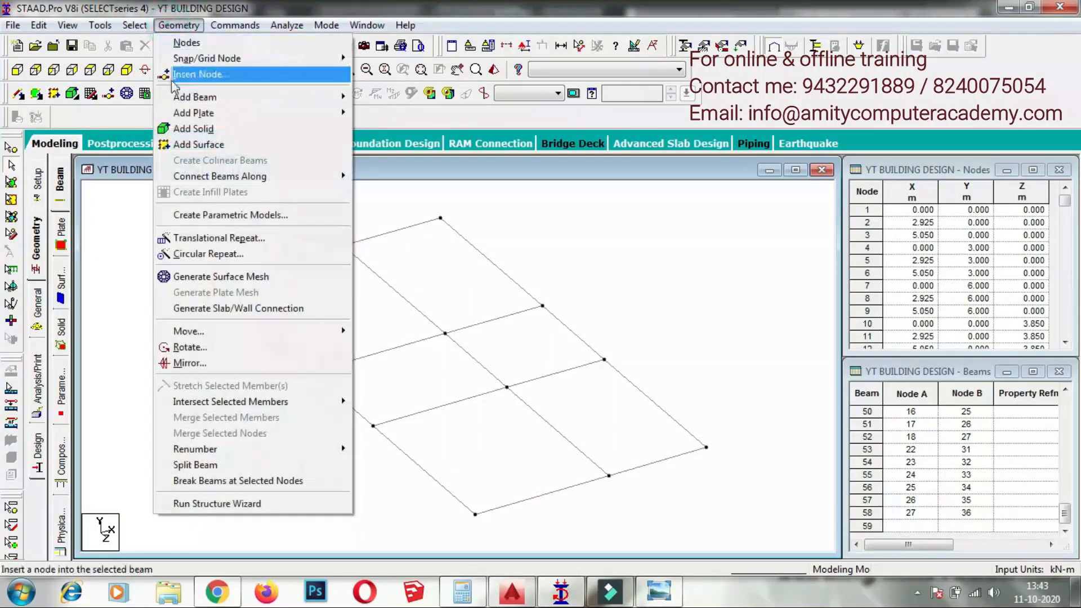
pyautogui.moveTo(302, 113)
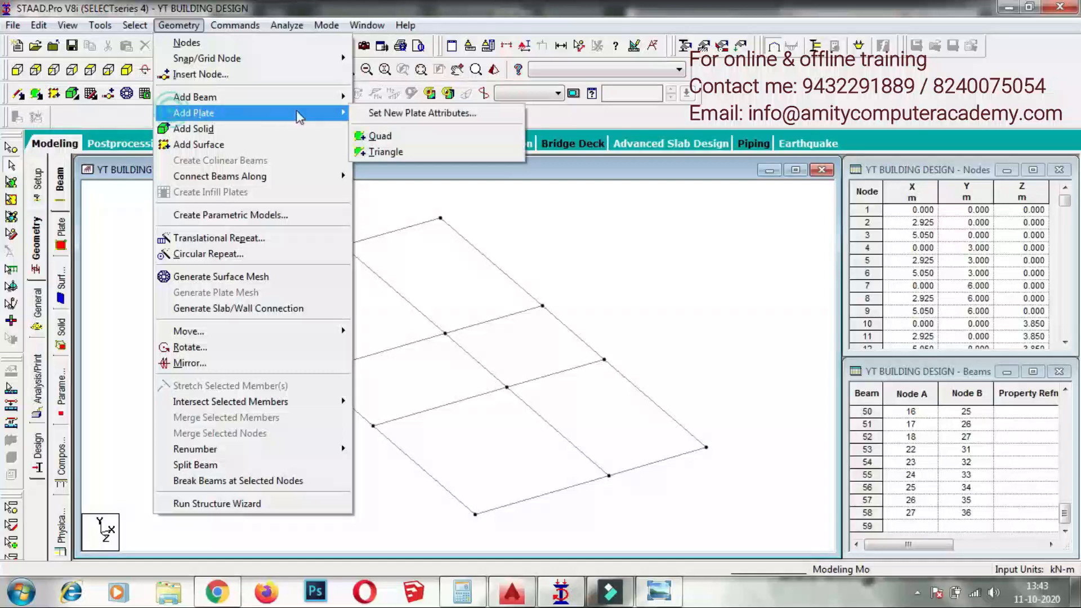
pyautogui.click(391, 135)
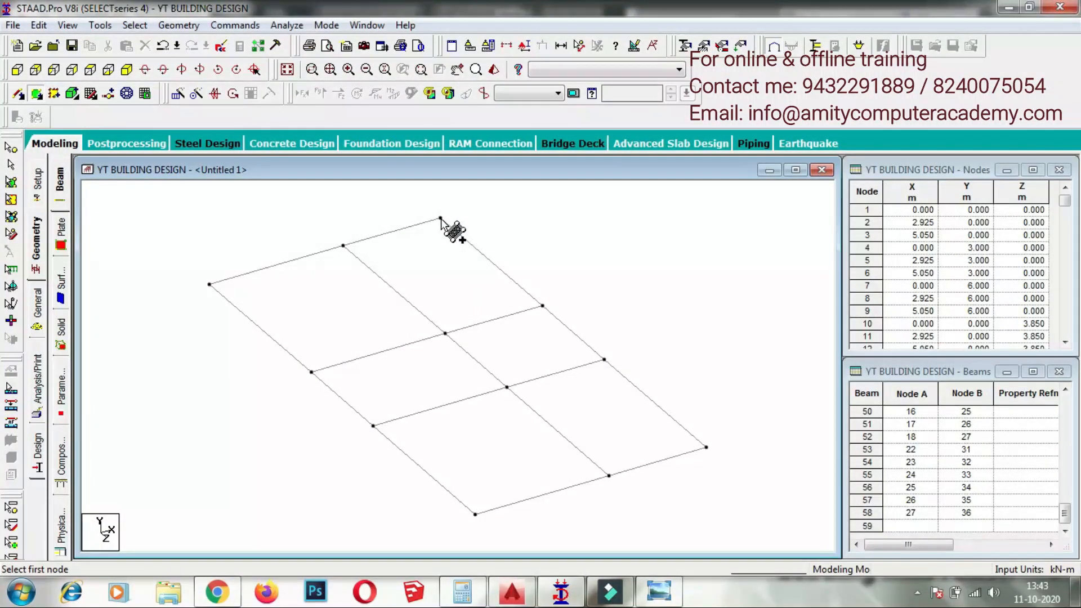
pyautogui.click(440, 218)
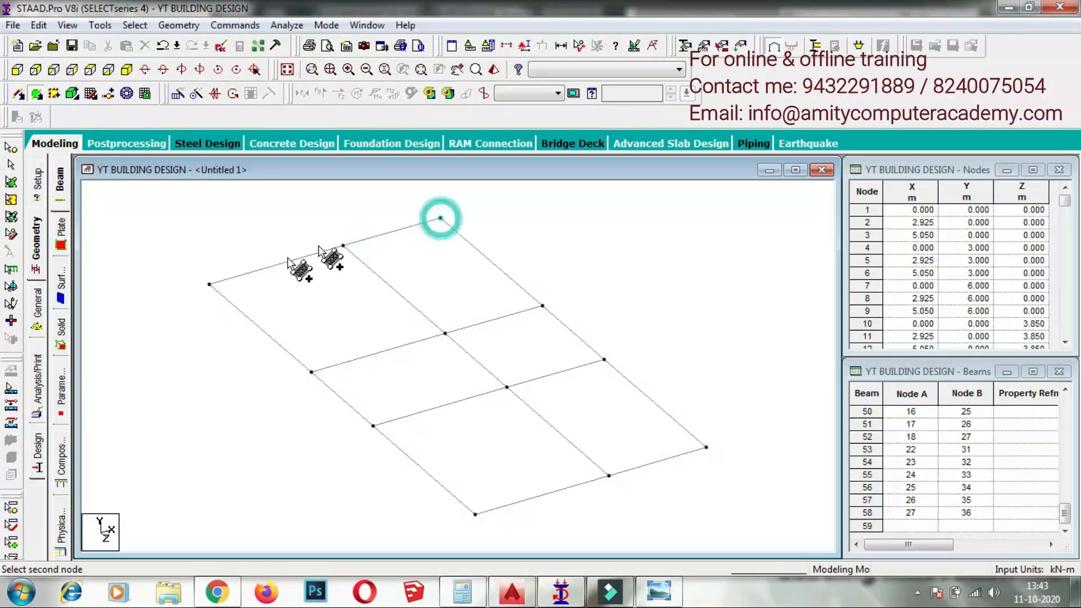
pyautogui.click(209, 285)
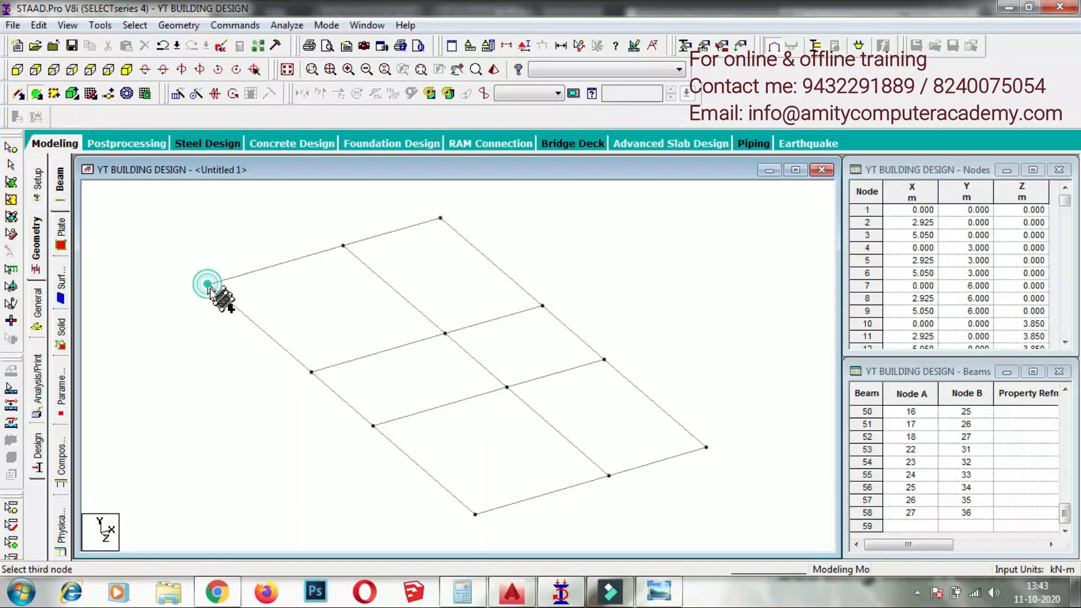
pyautogui.click(476, 514)
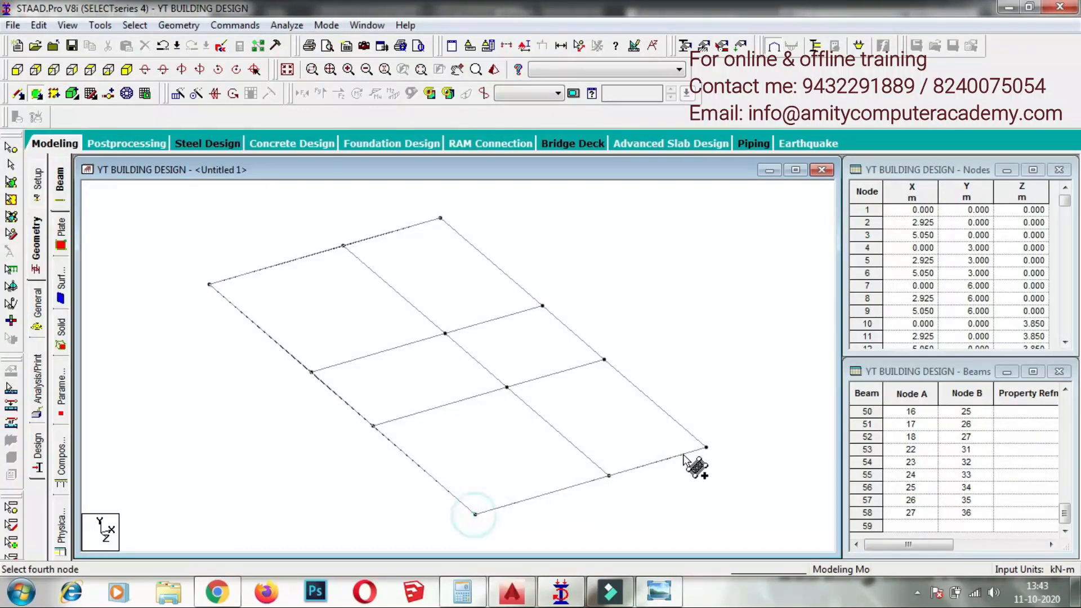
pyautogui.click(706, 447)
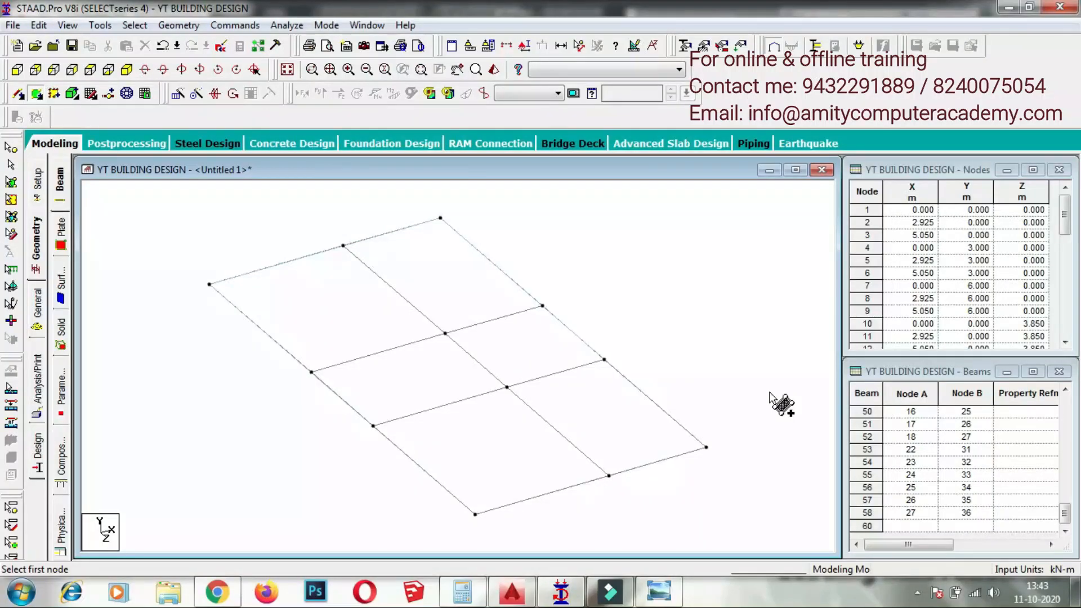
# - Turn on Fill Plates/Solids/Surface in the structure diagrams, keeping the default plate colours
pyautogui.rightClick(679, 305)
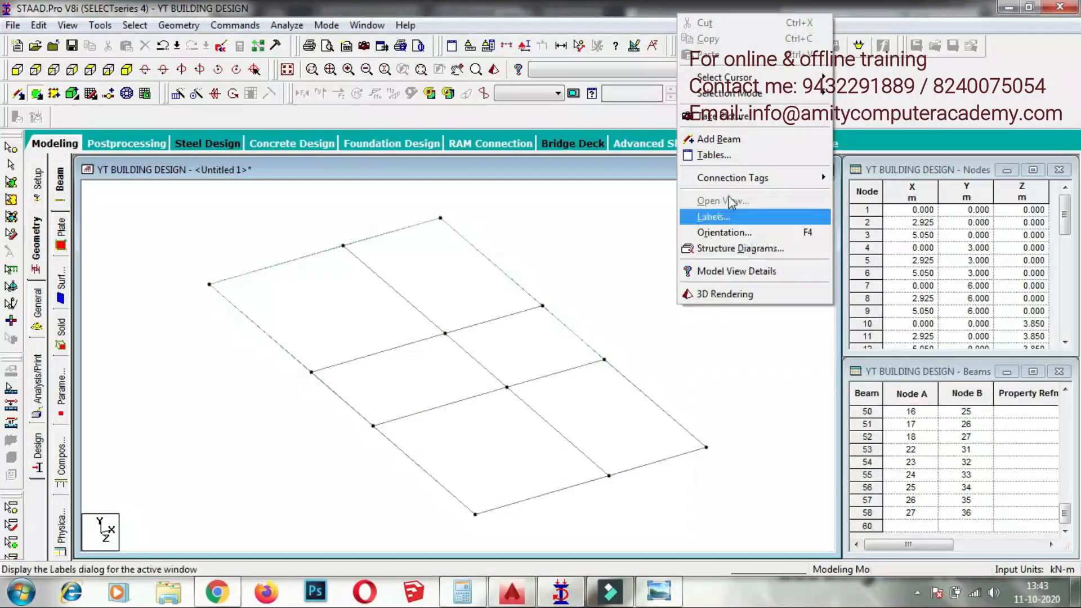
pyautogui.click(720, 249)
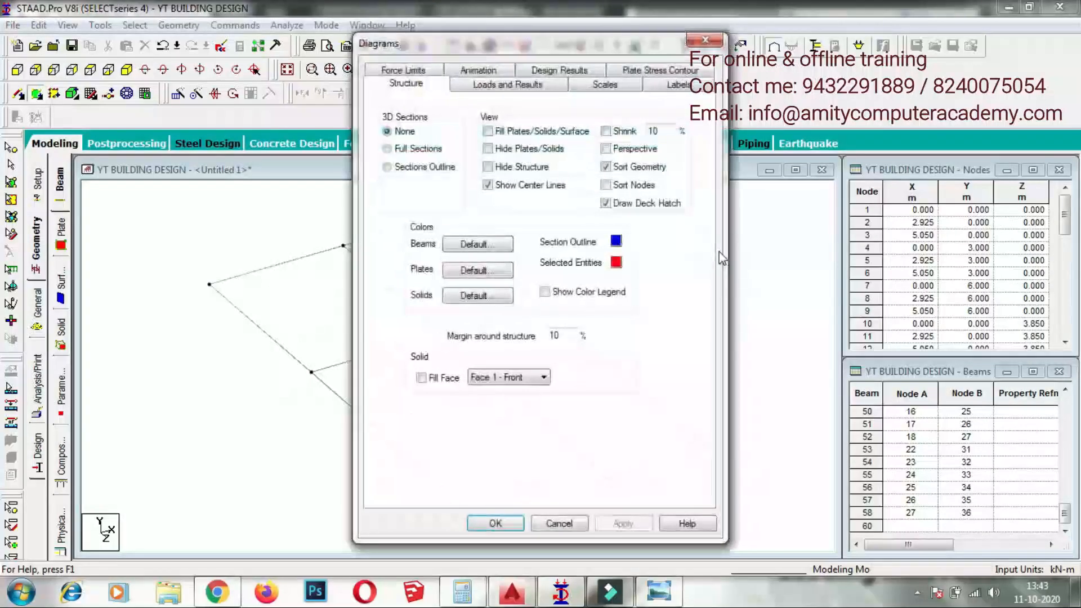
pyautogui.click(488, 132)
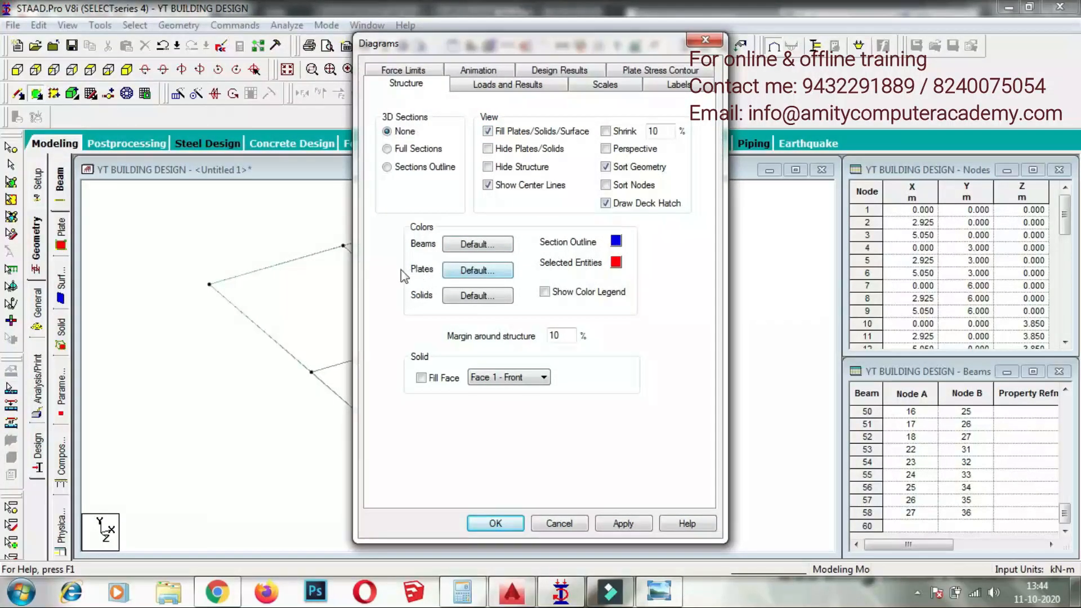
pyautogui.click(479, 275)
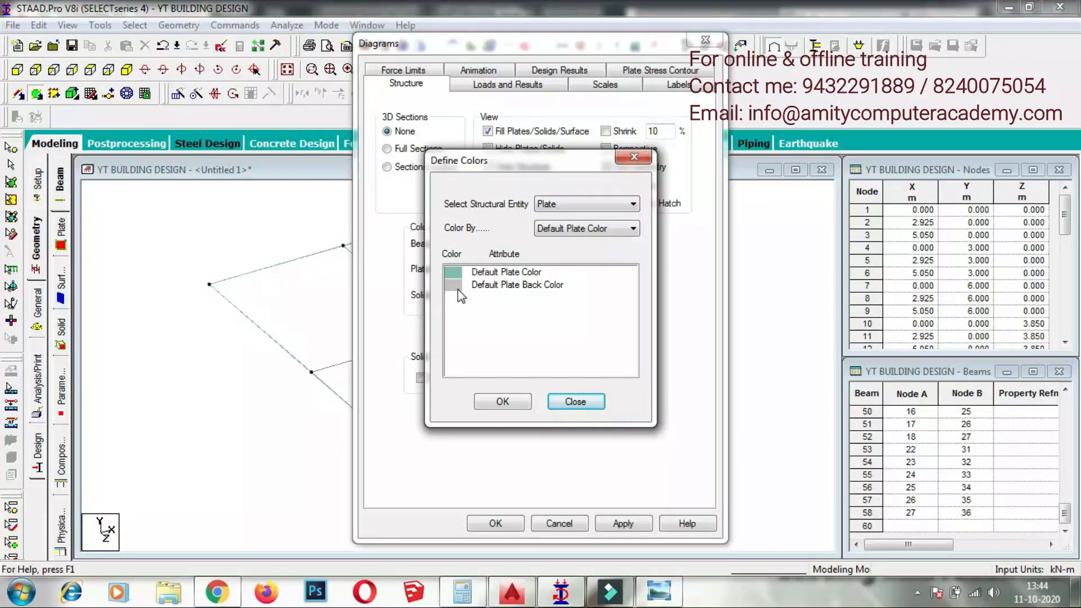
pyautogui.click(506, 407)
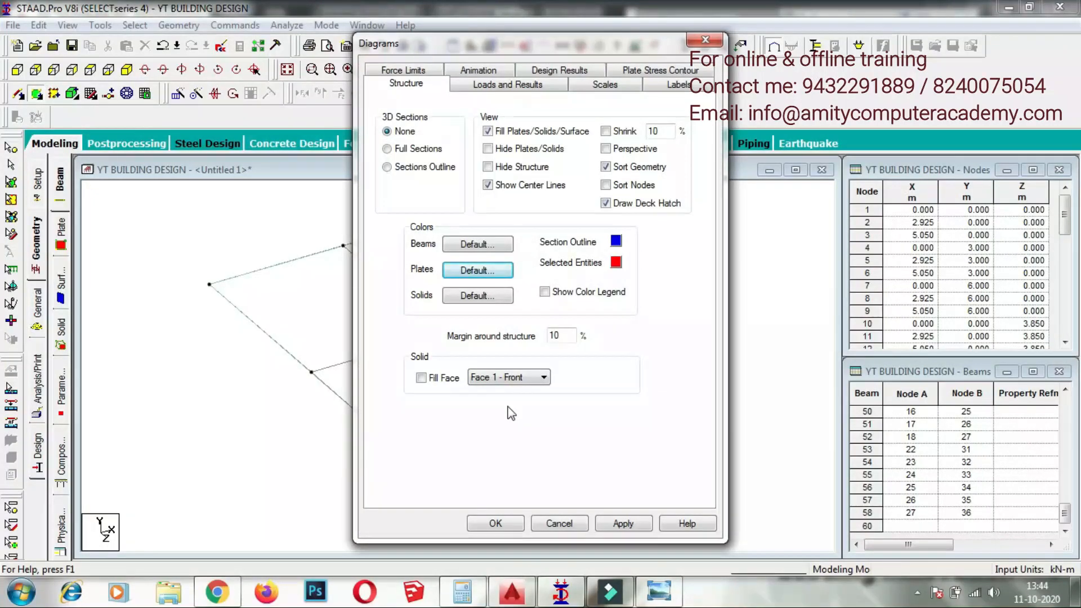
pyautogui.click(522, 523)
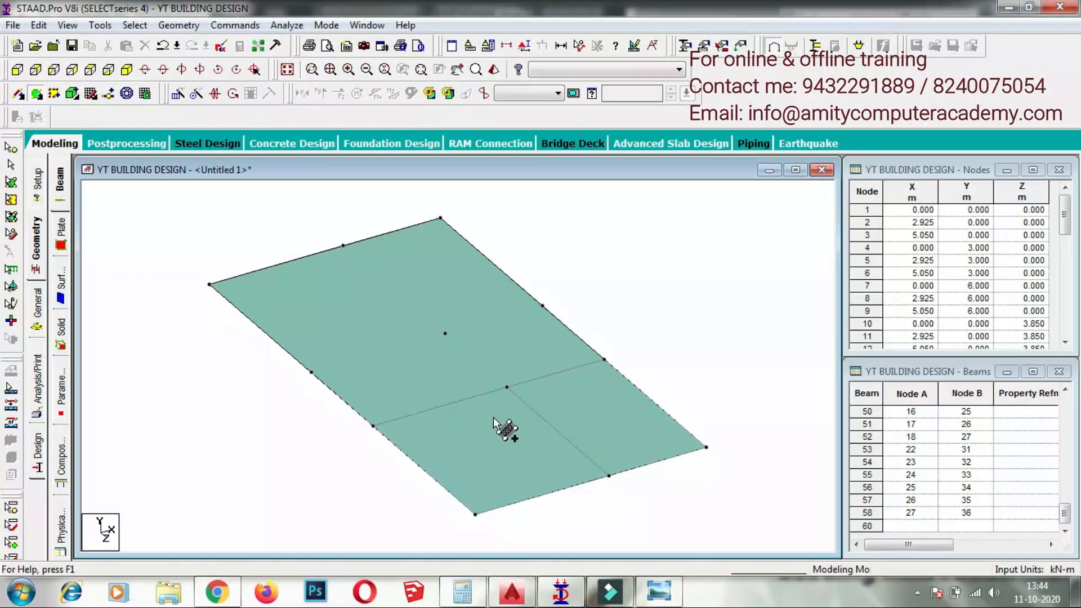
# - Select the floor plate and copy it upward with Translational Repeat: global Y direction, 1 step, 3 m spacing
pyautogui.click(11, 183)
pyautogui.click(374, 315)
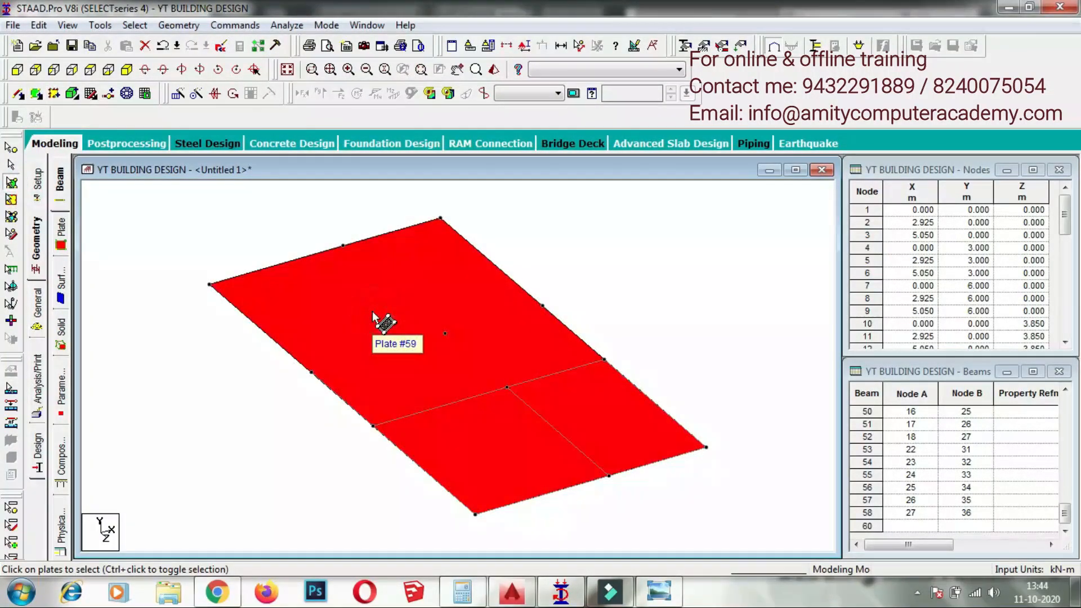
pyautogui.scroll(-1, 386, 322)
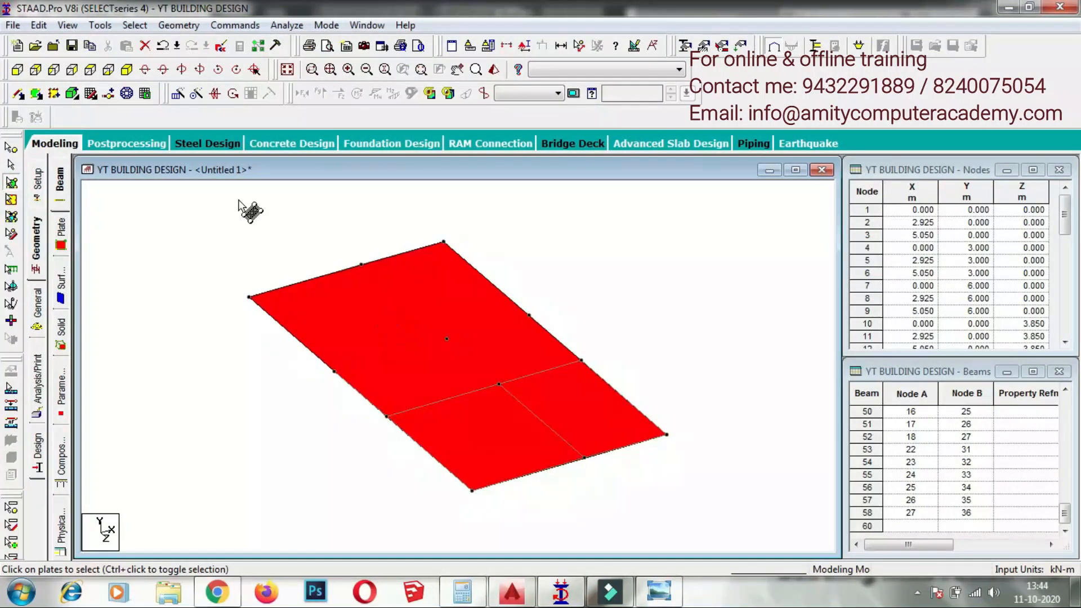
pyautogui.click(177, 95)
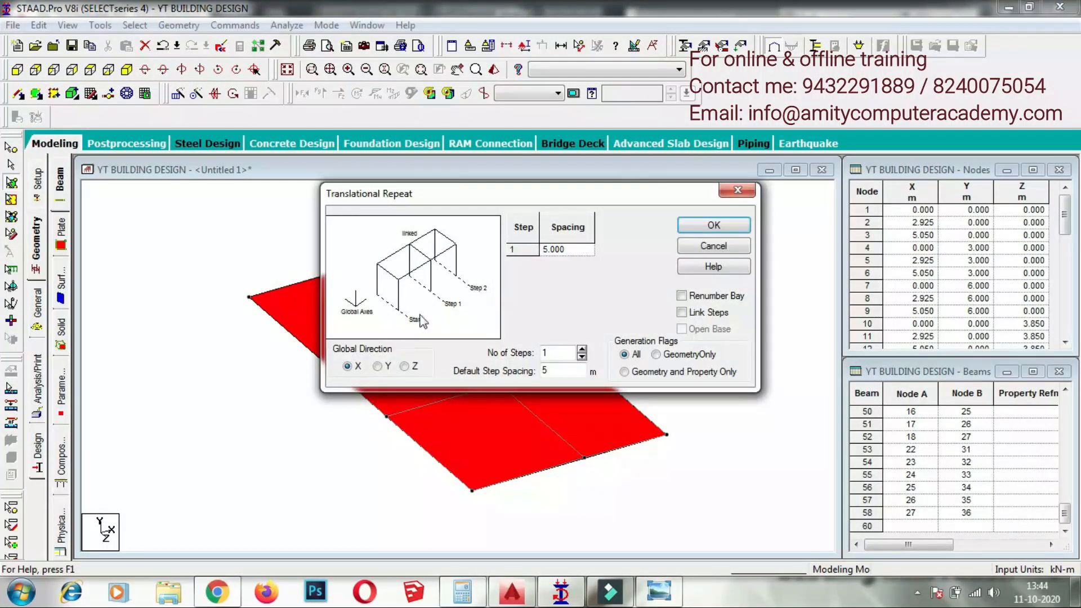
pyautogui.click(377, 367)
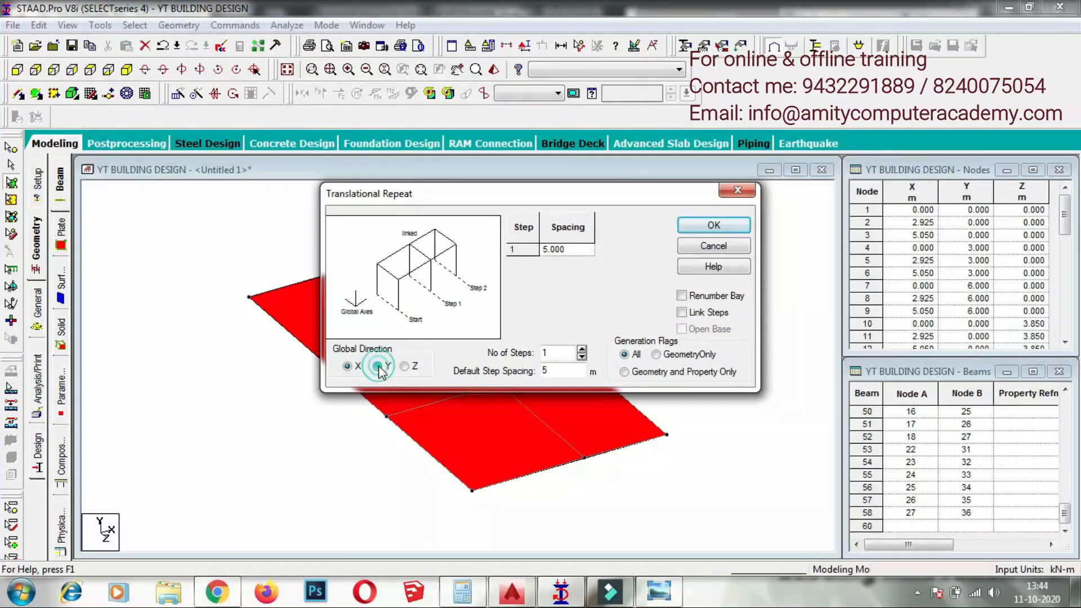
pyautogui.doubleClick(569, 351)
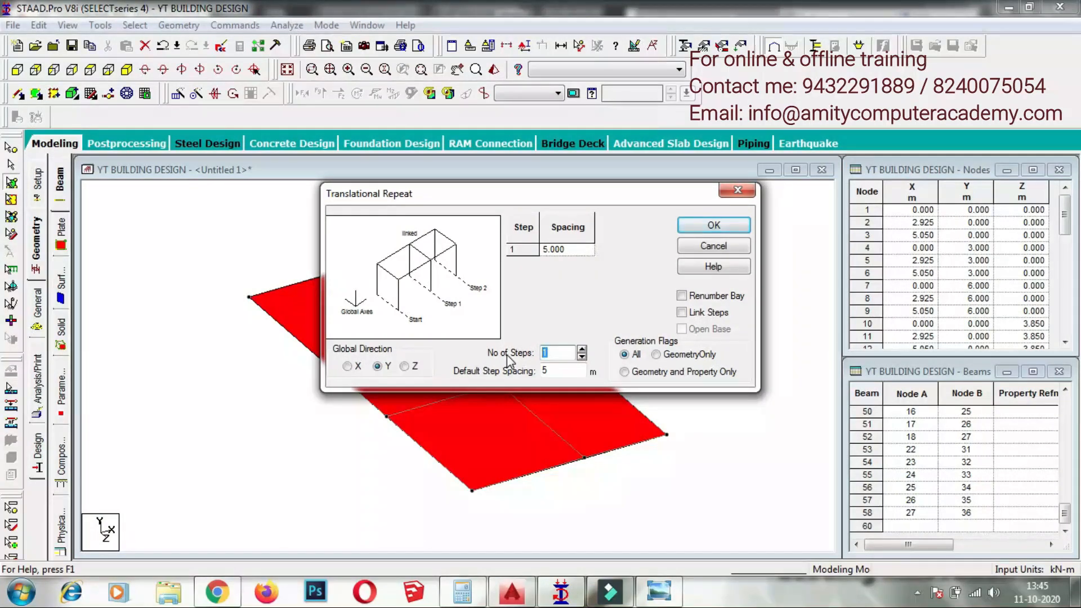
pyautogui.doubleClick(559, 370)
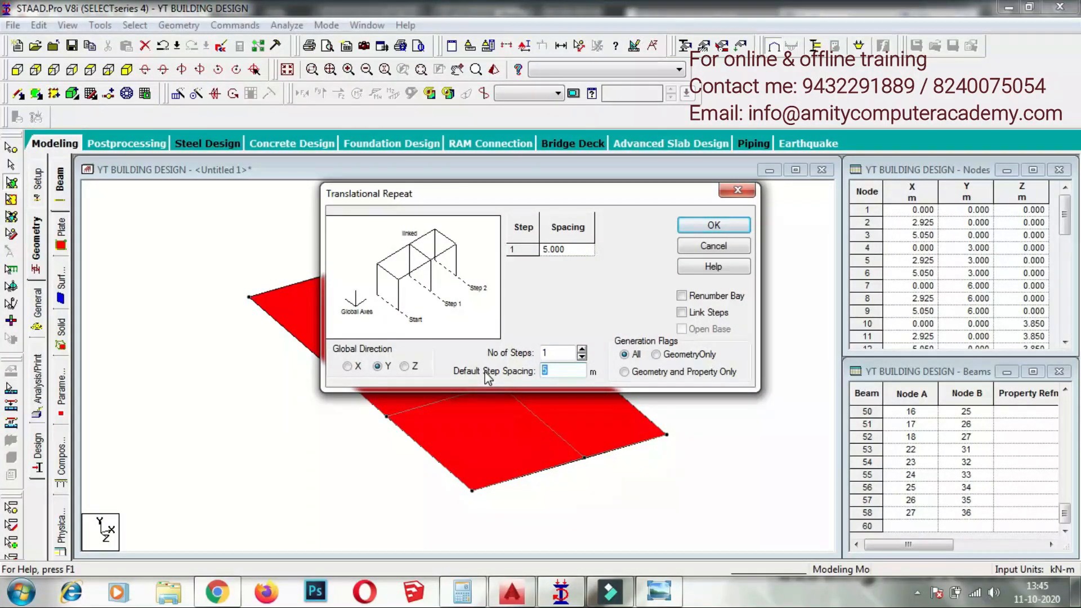
pyautogui.write('3')
pyautogui.click(566, 312)
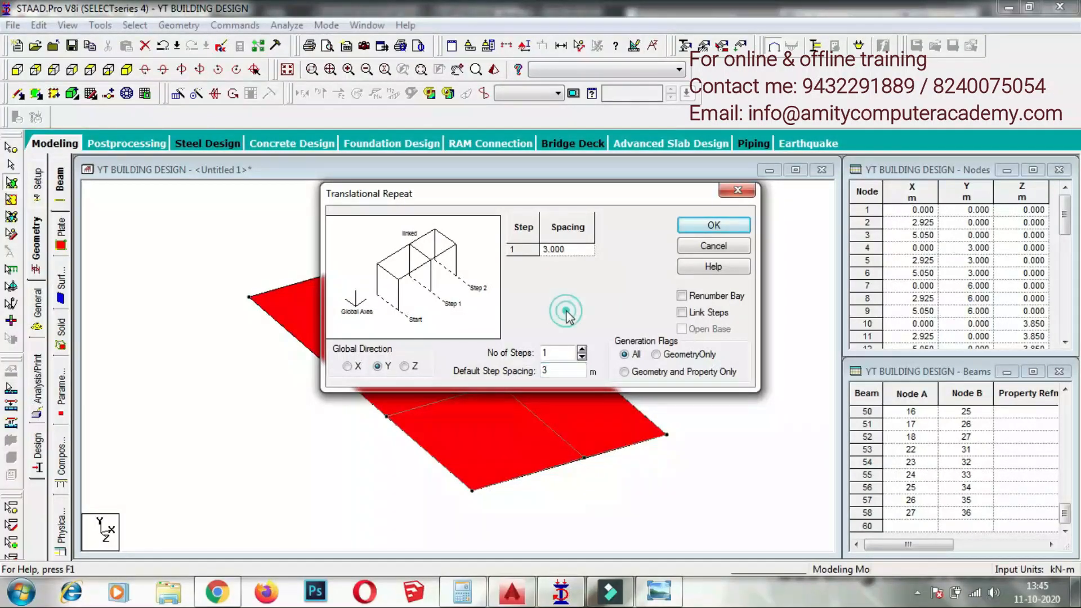
pyautogui.click(732, 229)
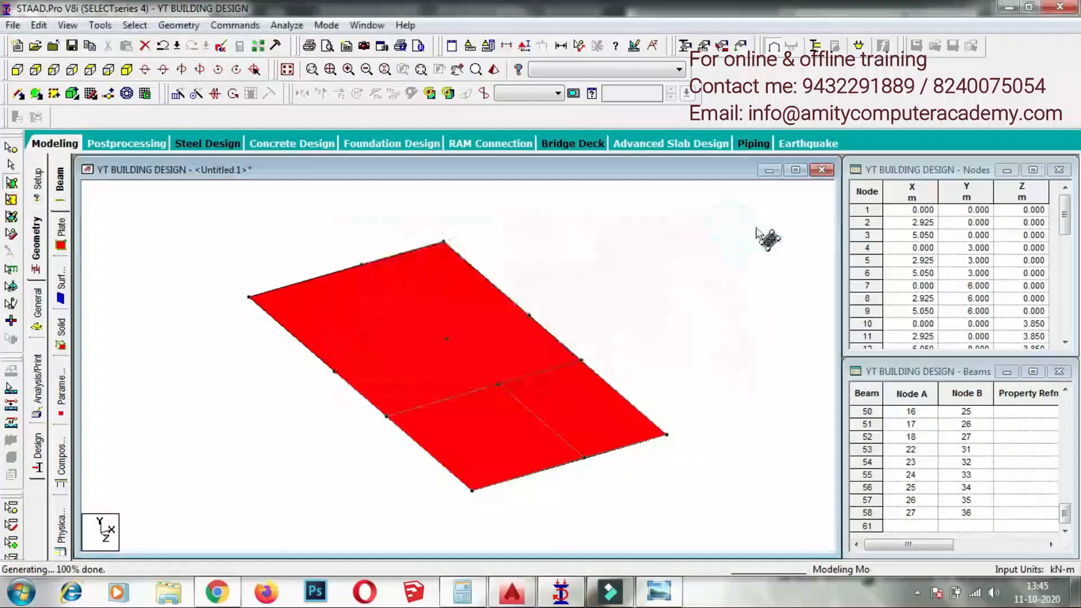
# - Restore the whole-structure view, clear the plate selection and inspect the floor and roof slabs
pyautogui.click(287, 69)
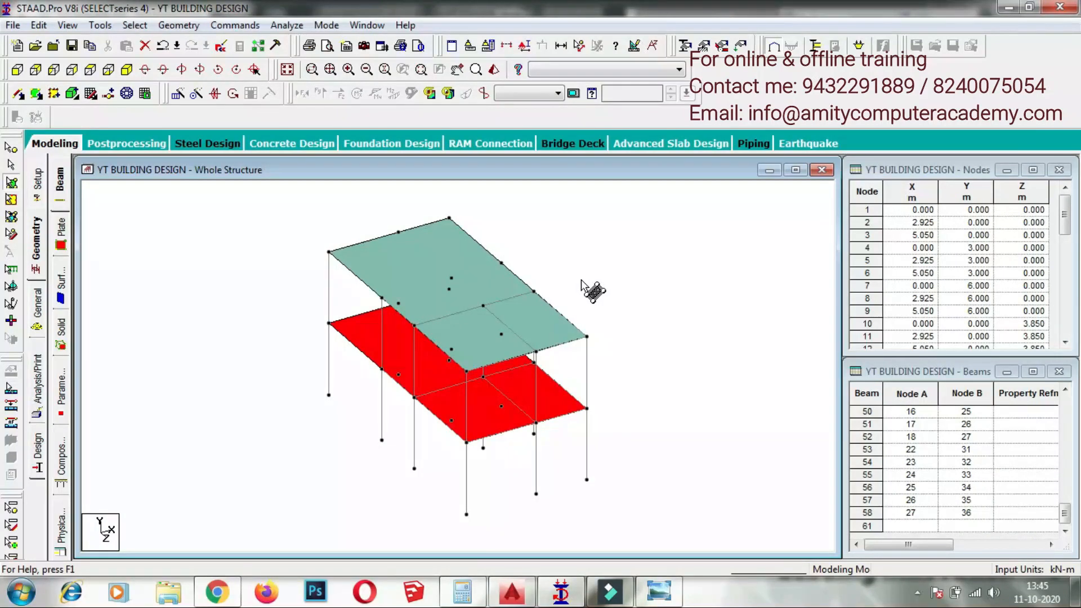
pyautogui.click(604, 298)
pyautogui.scroll(-2, 619, 307)
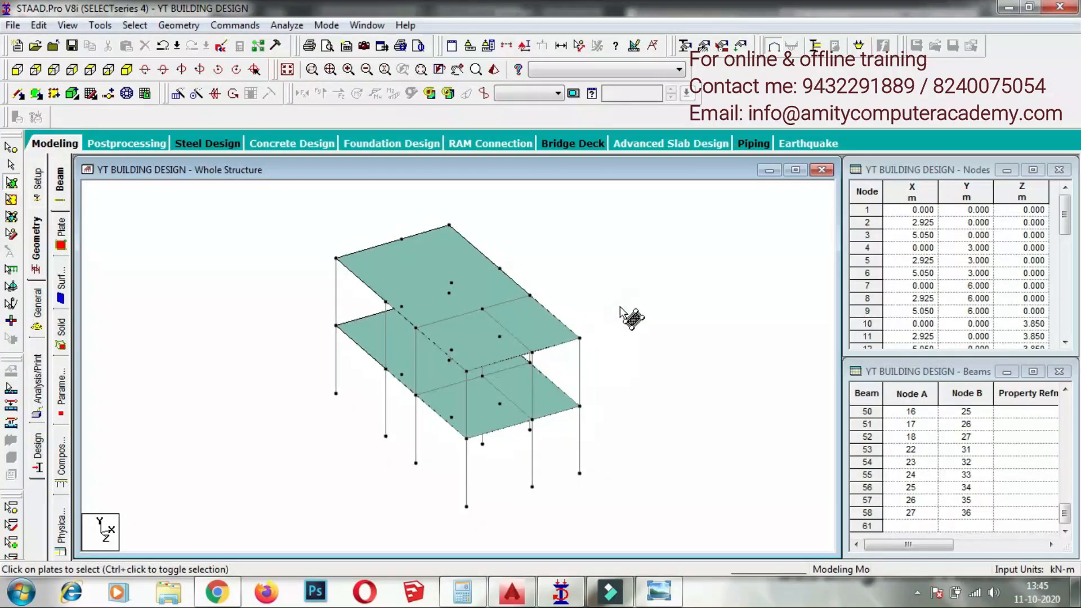
pyautogui.scroll(2, 642, 353)
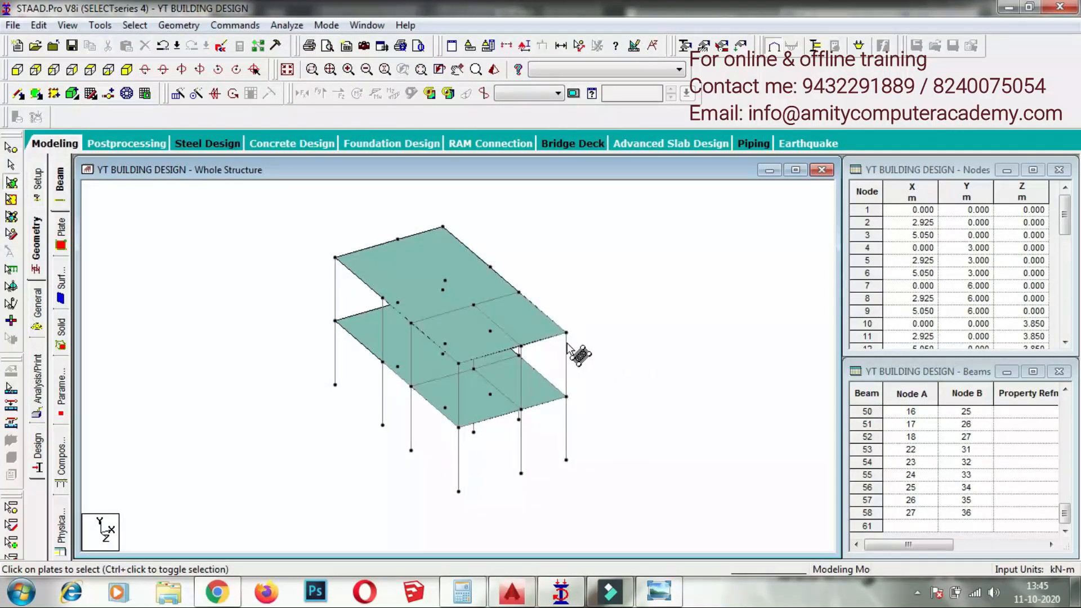
pyautogui.scroll(3, 397, 310)
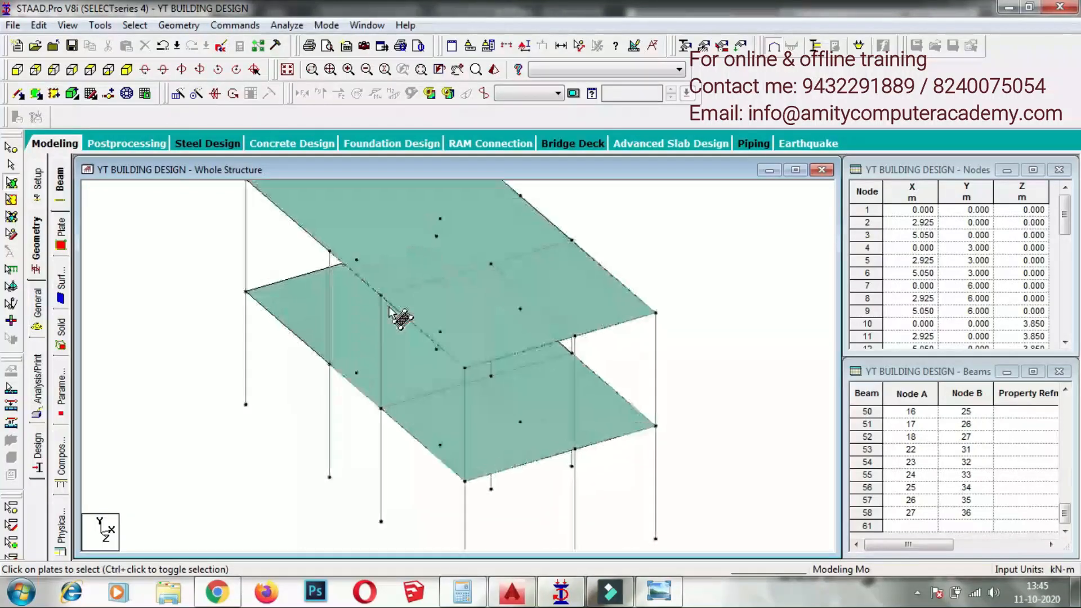
# - Rotate the whole structure about the vertical axis to examine the floor and roof slabs from all sides, finishing with the full frame in view
pyautogui.press('Right')
pyautogui.press('Right')
pyautogui.press('Right')
pyautogui.press('Right')
pyautogui.press('Right')
pyautogui.press('Right')
pyautogui.press('Right')
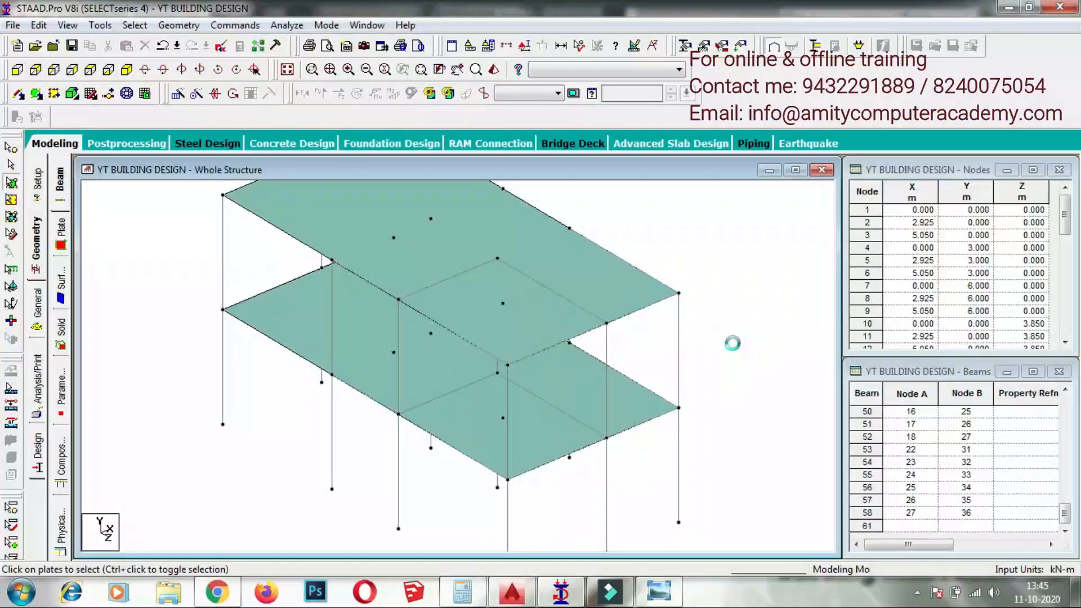
pyautogui.press('Right')
pyautogui.press('Right')
pyautogui.press('Right')
pyautogui.press('Right')
pyautogui.press('Right')
pyautogui.press('Right')
pyautogui.press('Right')
pyautogui.press('Right')
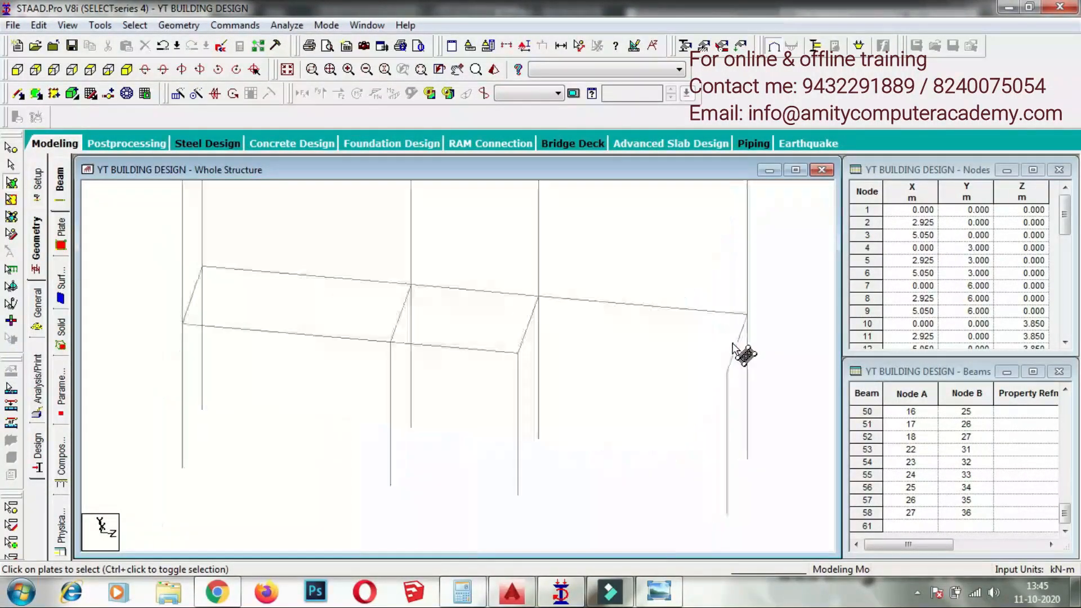
pyautogui.press('Right')
pyautogui.press('Right')
pyautogui.press('Right')
pyautogui.press('Right')
pyautogui.press('Right')
pyautogui.press('Right')
pyautogui.press('Right')
pyautogui.press('Right')
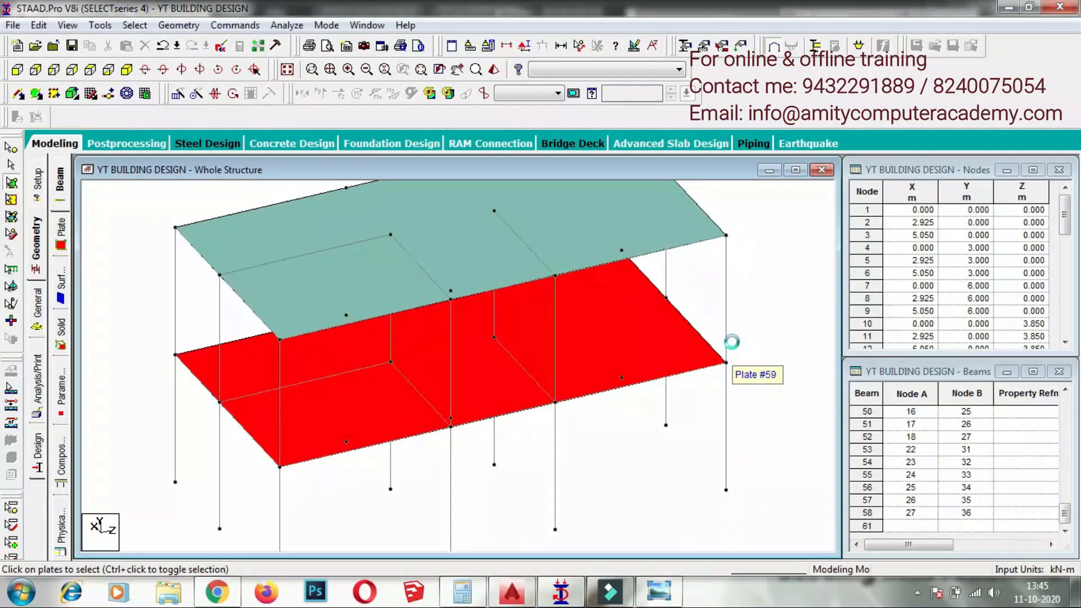
pyautogui.press('Right')
pyautogui.press('Right')
pyautogui.press('Right')
pyautogui.press('Right')
pyautogui.press('Right')
pyautogui.press('Right')
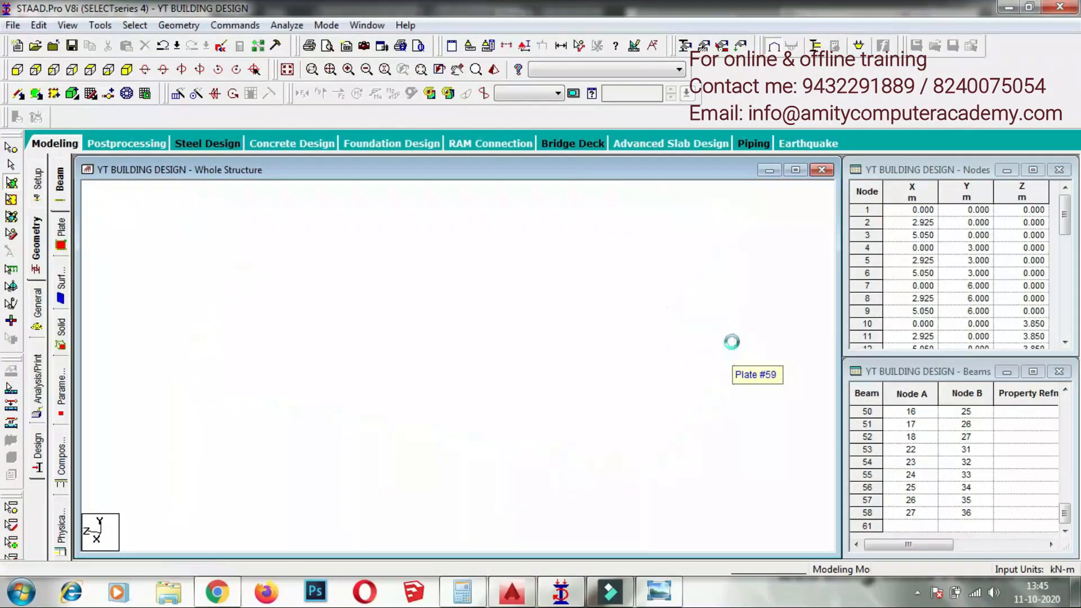
pyautogui.click(285, 70)
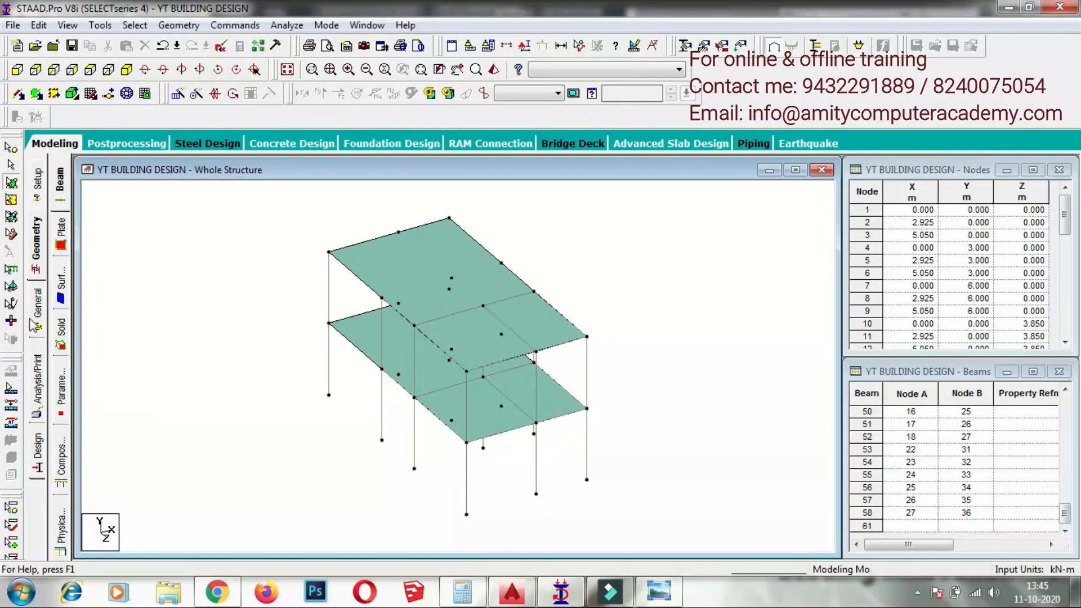
# - Define a rectangular concrete section property with YD 0.3 m and ZD 0.3 m and add it to the section list
pyautogui.click(37, 316)
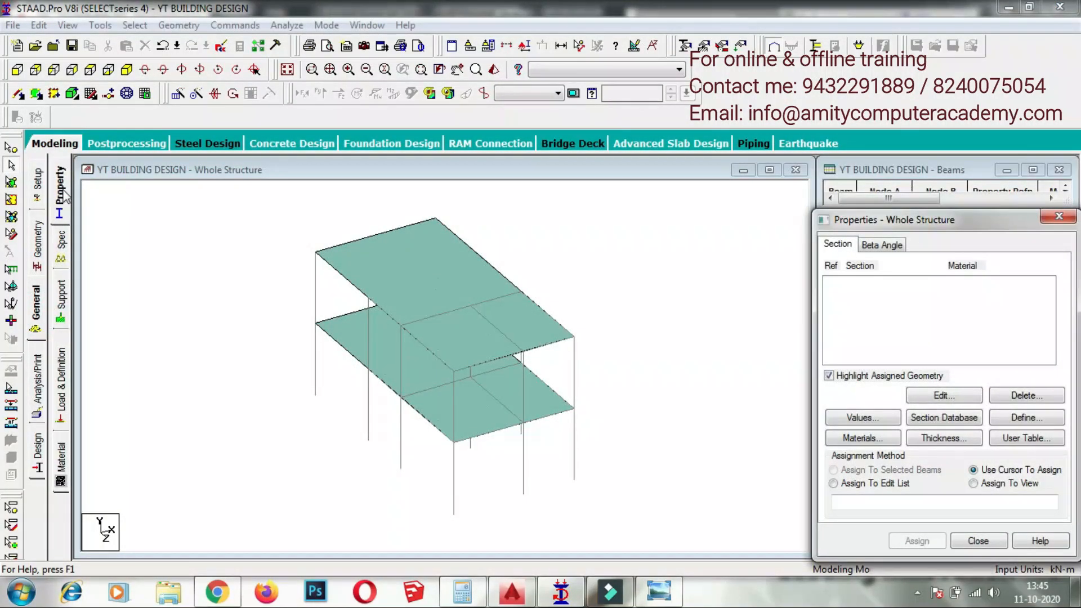
pyautogui.click(1037, 418)
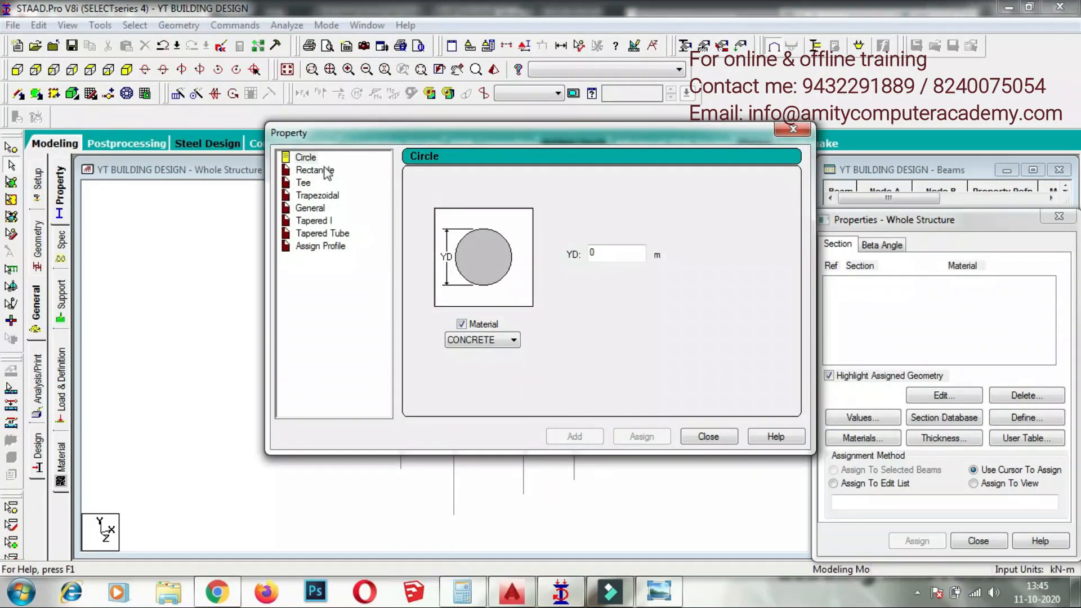
pyautogui.click(325, 174)
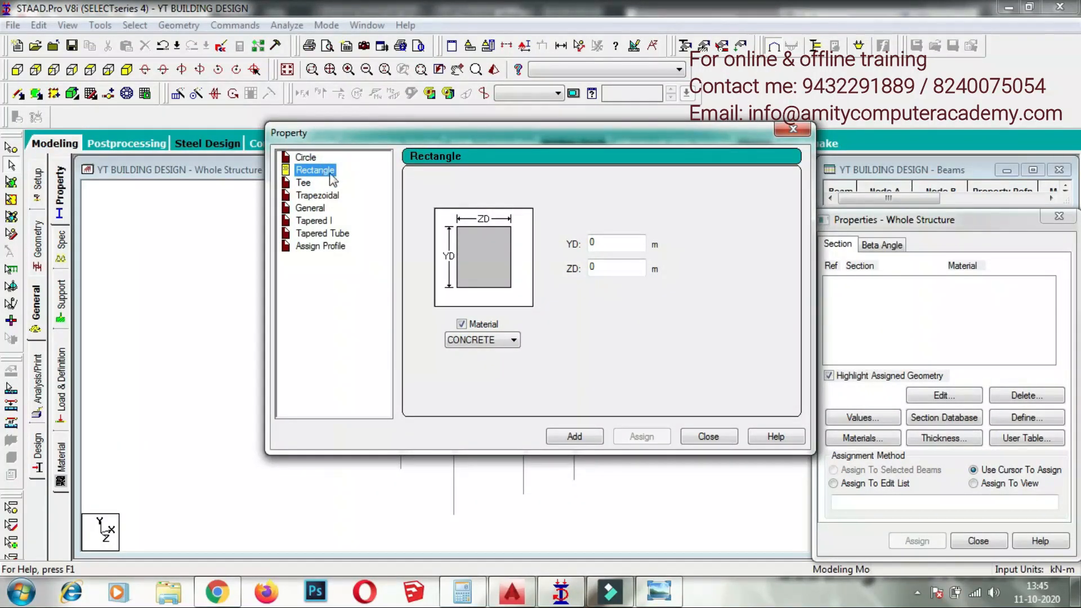
pyautogui.doubleClick(613, 241)
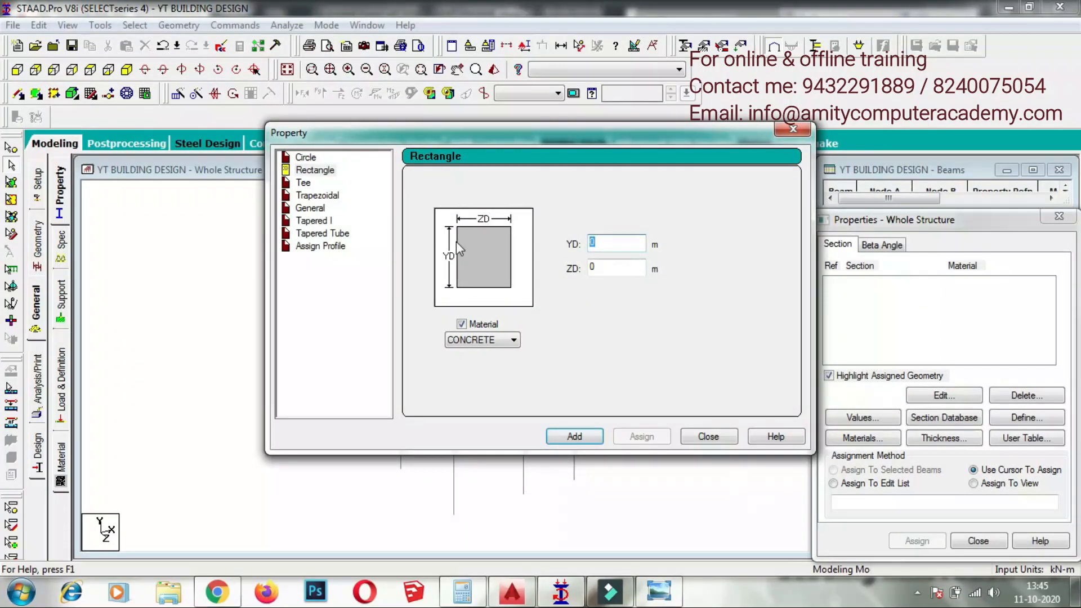
pyautogui.press('BackSpace')
pyautogui.moveTo(604, 264); pyautogui.dragTo(520, 255)
pyautogui.write('.3')
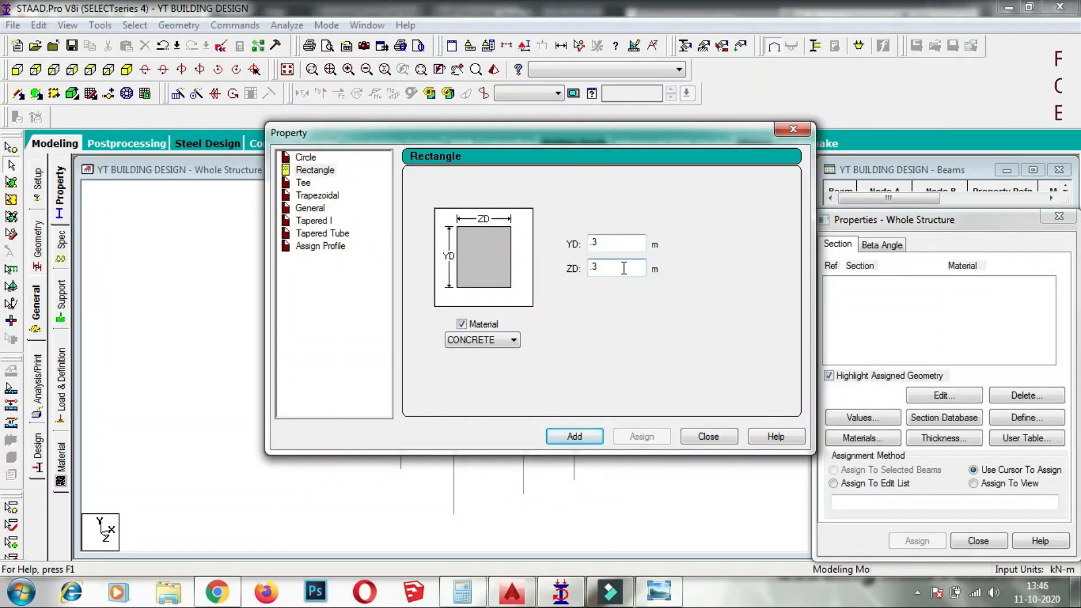
pyautogui.click(514, 340)
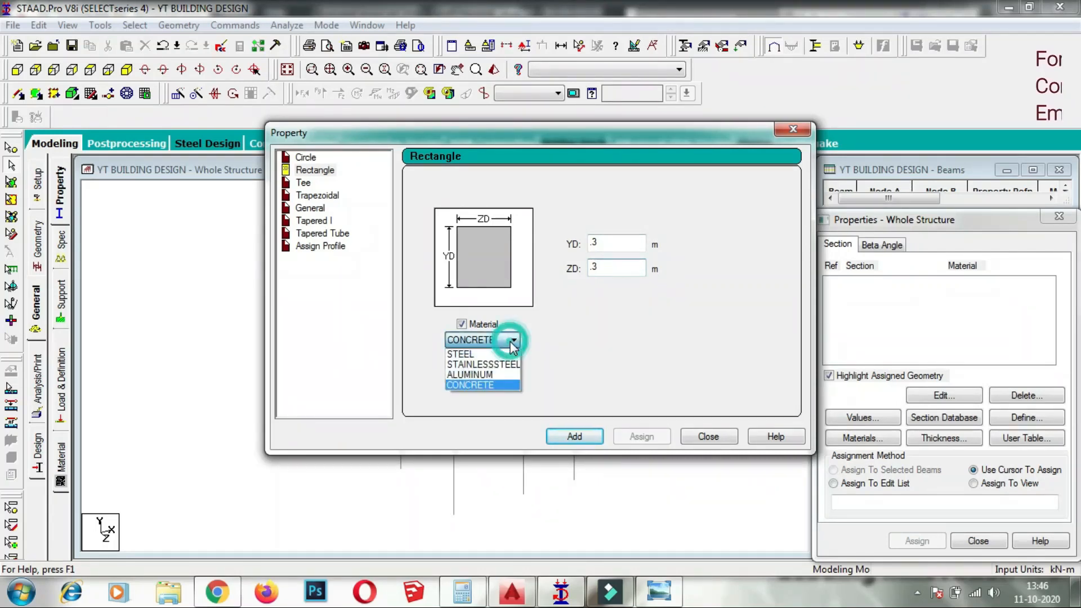
pyautogui.click(513, 340)
pyautogui.click(565, 437)
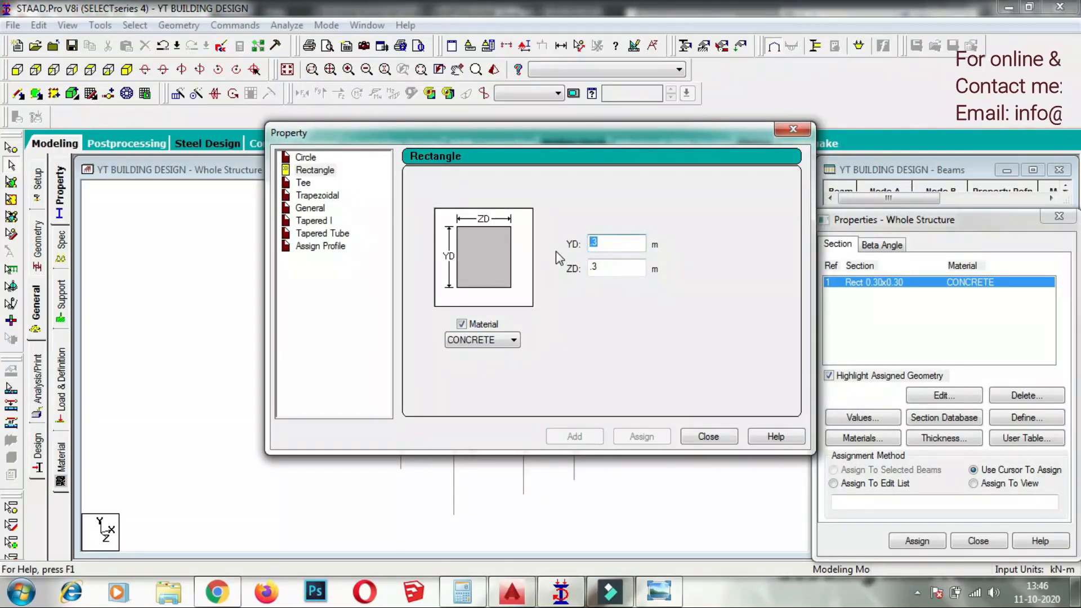
# - Add a second rectangular concrete section with YD 0.25 m and ZD 0.25 m, and finish defining sections
pyautogui.write('.25')
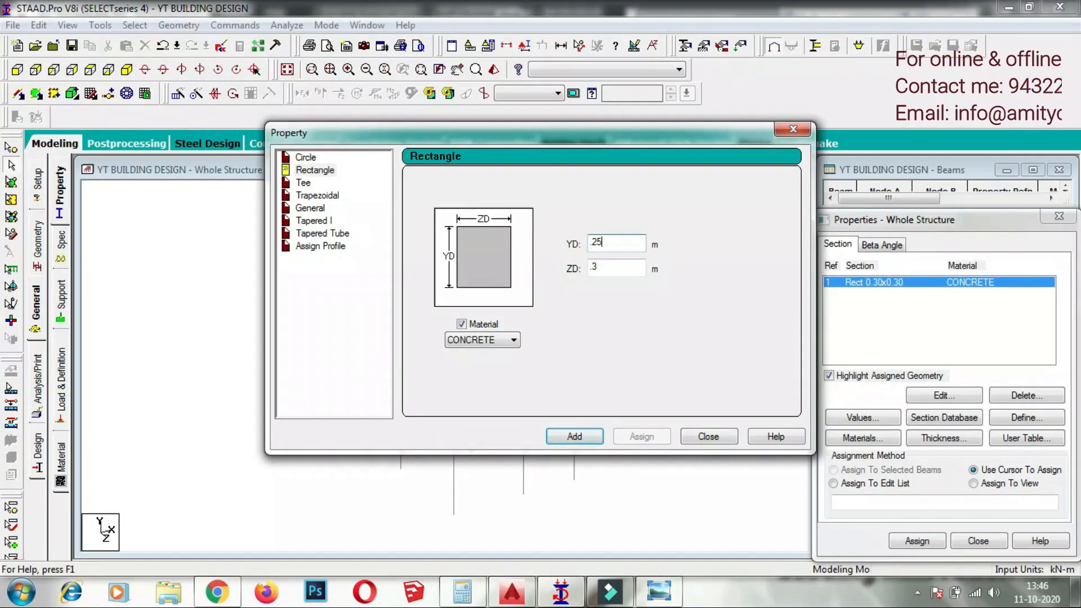
pyautogui.doubleClick(619, 267)
pyautogui.write('.25')
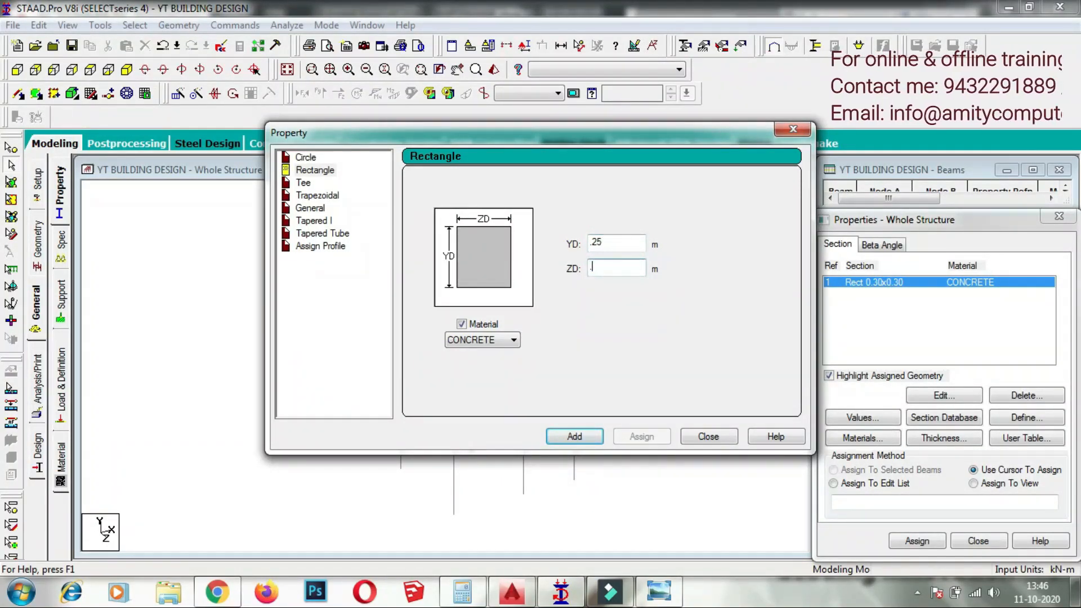
pyautogui.click(576, 437)
pyautogui.click(709, 437)
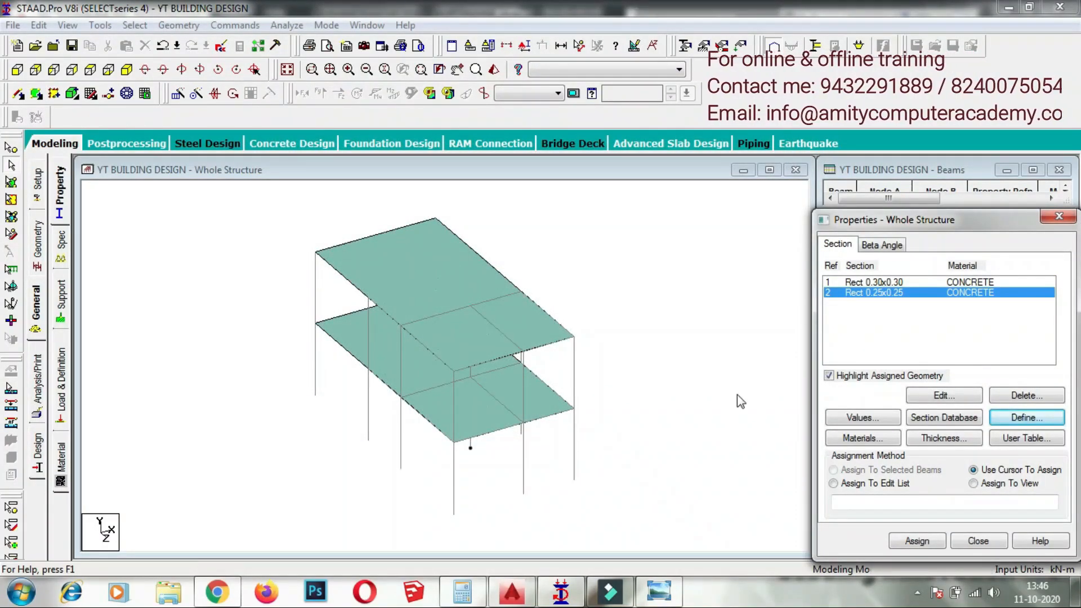
# - Add a concrete plate element thickness property of 0.15 m at all four nodes
pyautogui.click(944, 440)
pyautogui.click(411, 170)
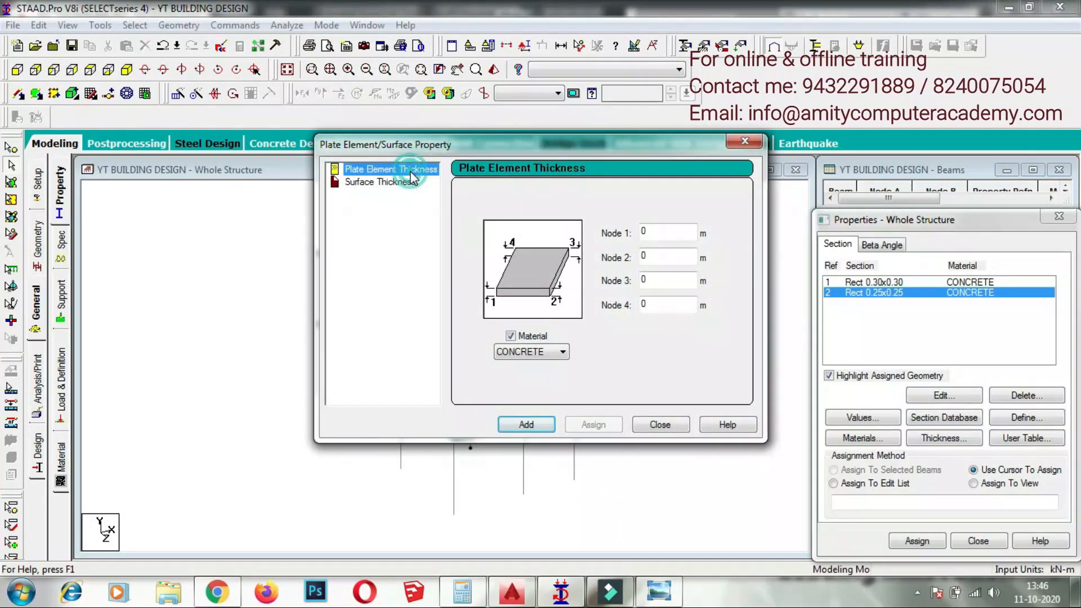
pyautogui.doubleClick(679, 234)
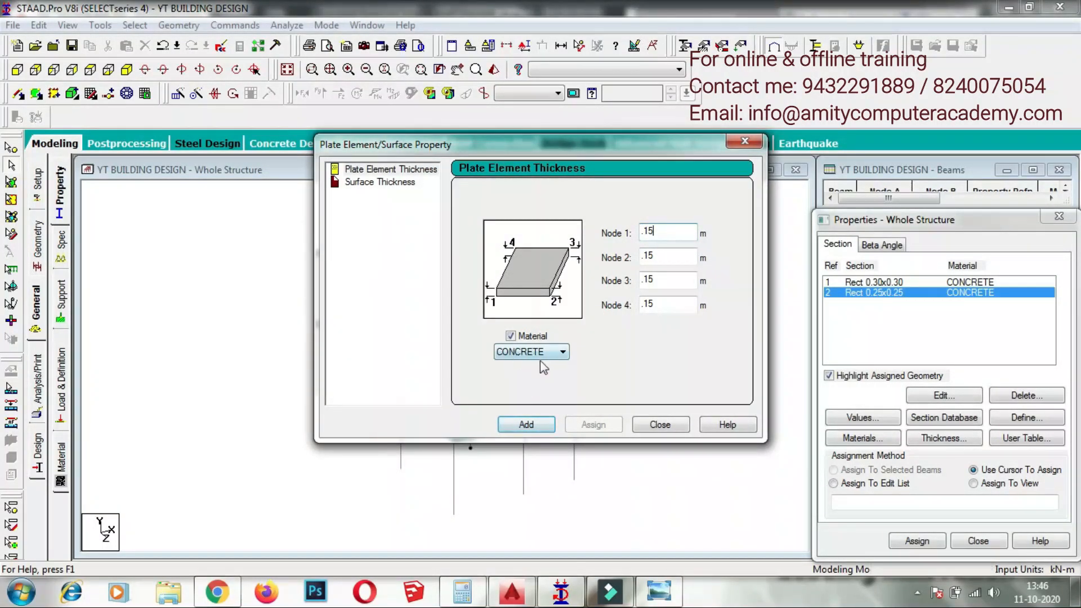
pyautogui.click(526, 424)
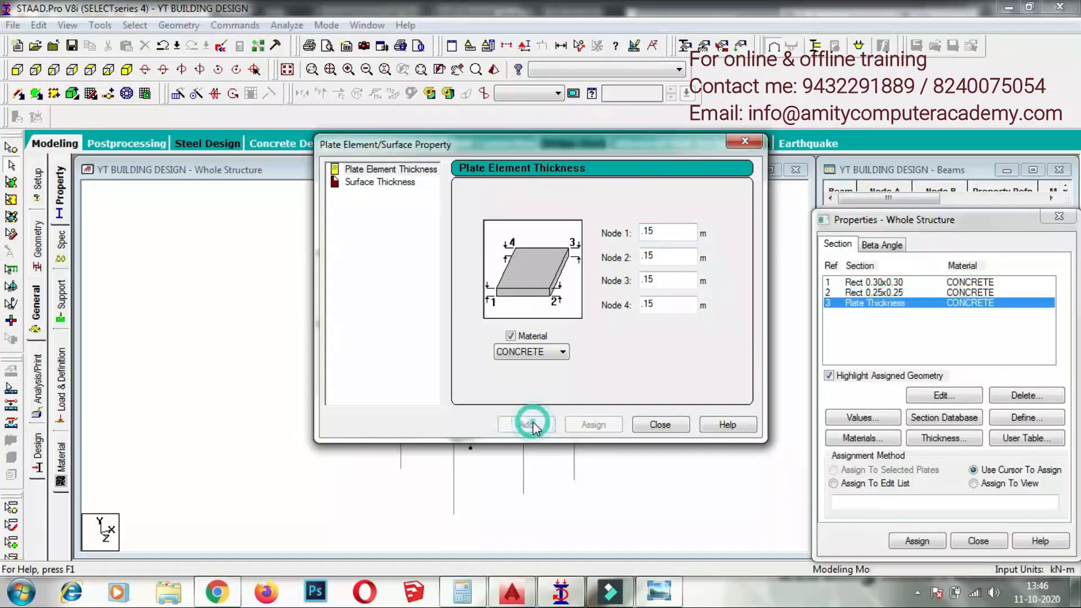
pyautogui.click(661, 425)
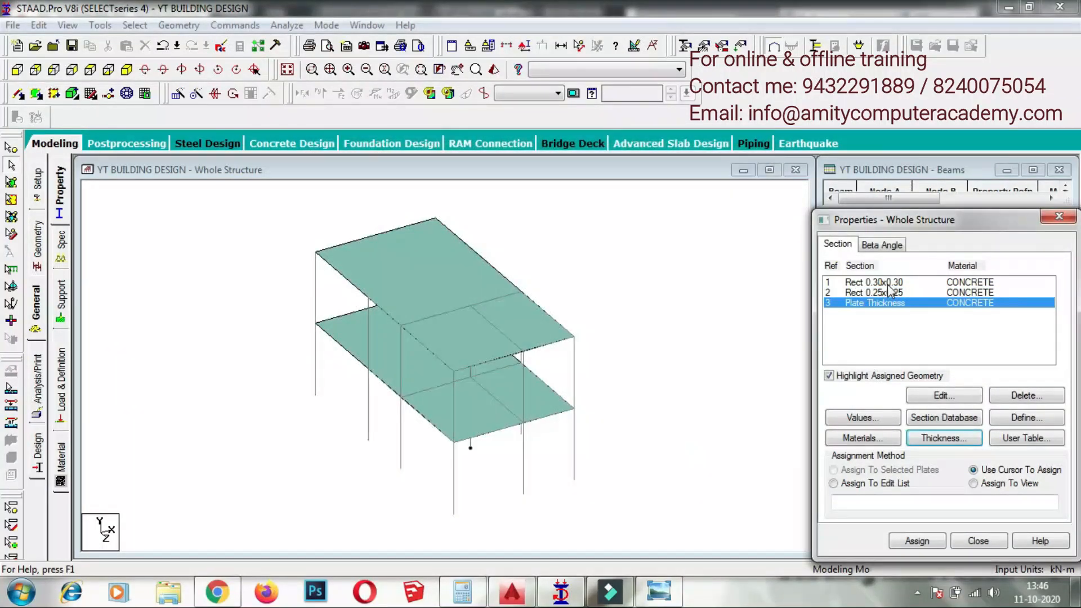
# - Assign the Rect 0.30x0.30 section to all columns by selecting the beams parallel to Y
pyautogui.click(888, 284)
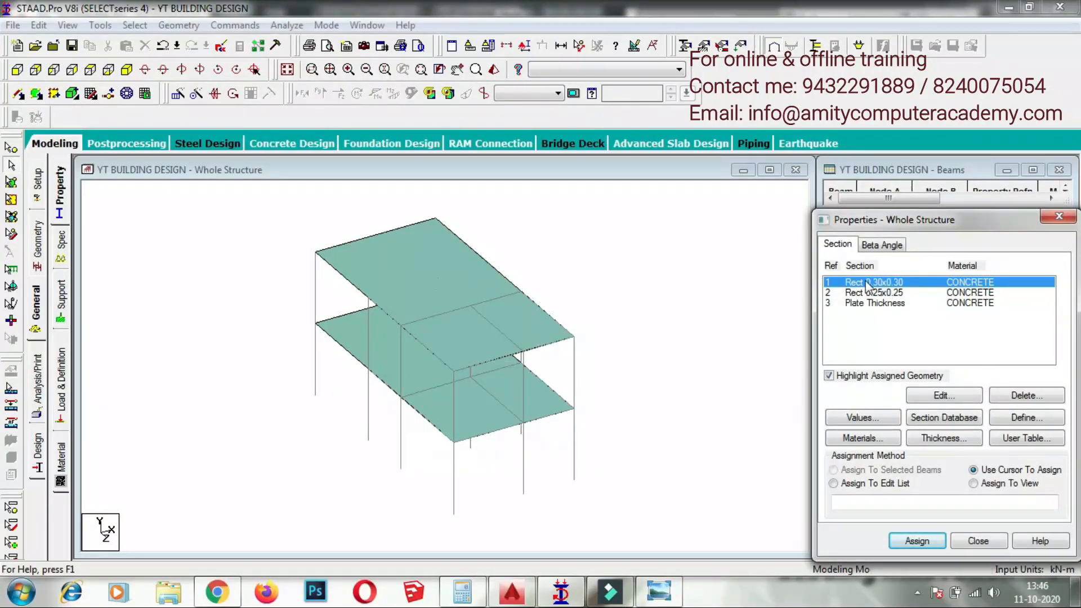
pyautogui.click(135, 25)
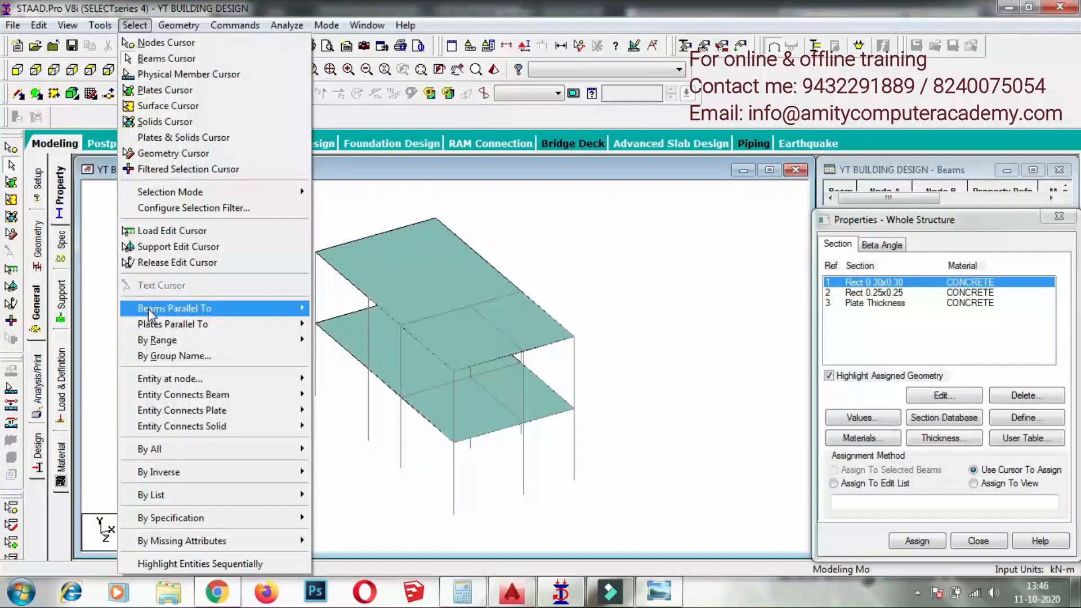
pyautogui.moveTo(148, 309)
pyautogui.click(354, 325)
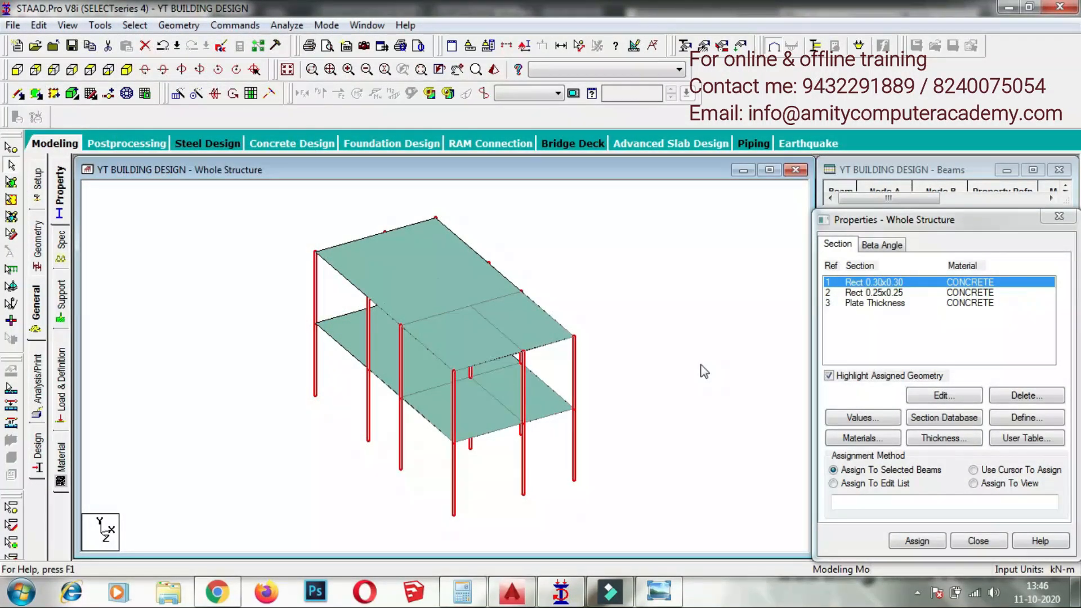
pyautogui.click(916, 541)
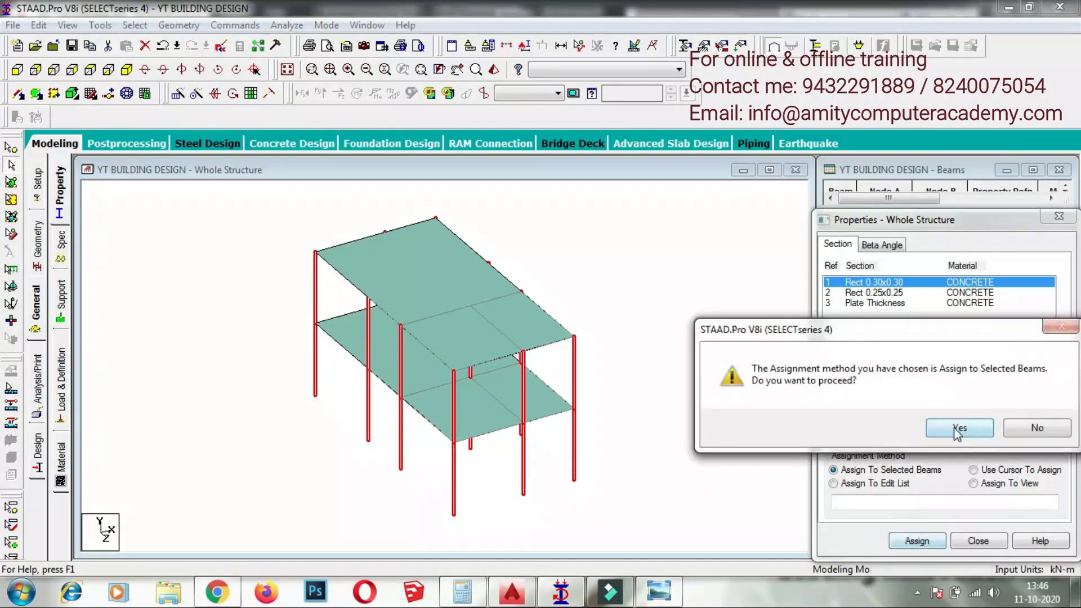
pyautogui.click(954, 429)
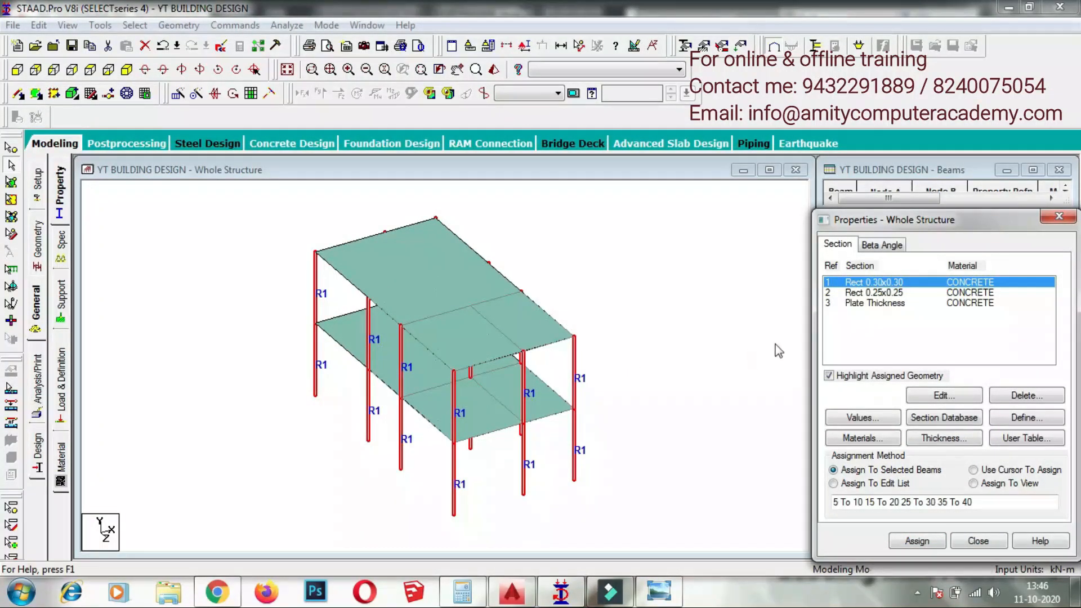
# - Assign the Rect 0.25x0.25 section to all floor and roof beams by selecting the beams parallel to X and Z
pyautogui.click(857, 294)
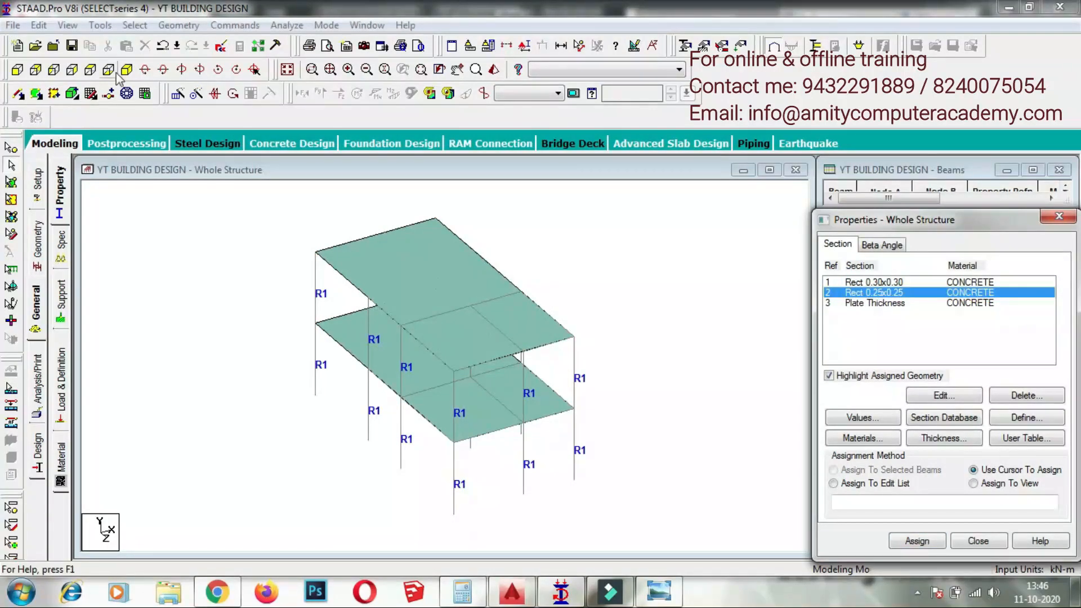
pyautogui.click(135, 25)
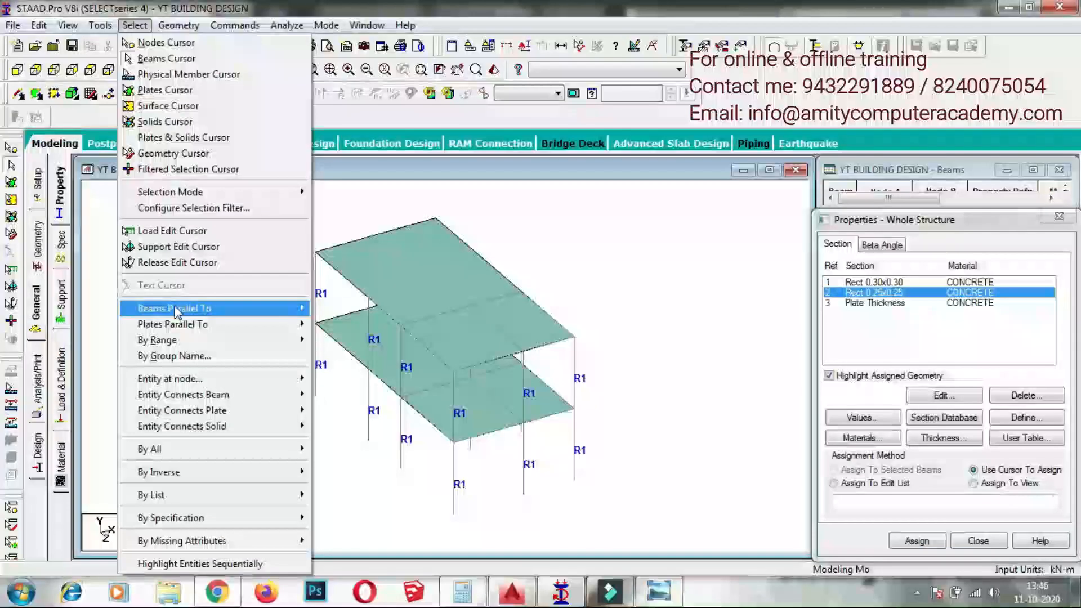
pyautogui.moveTo(176, 313)
pyautogui.click(332, 309)
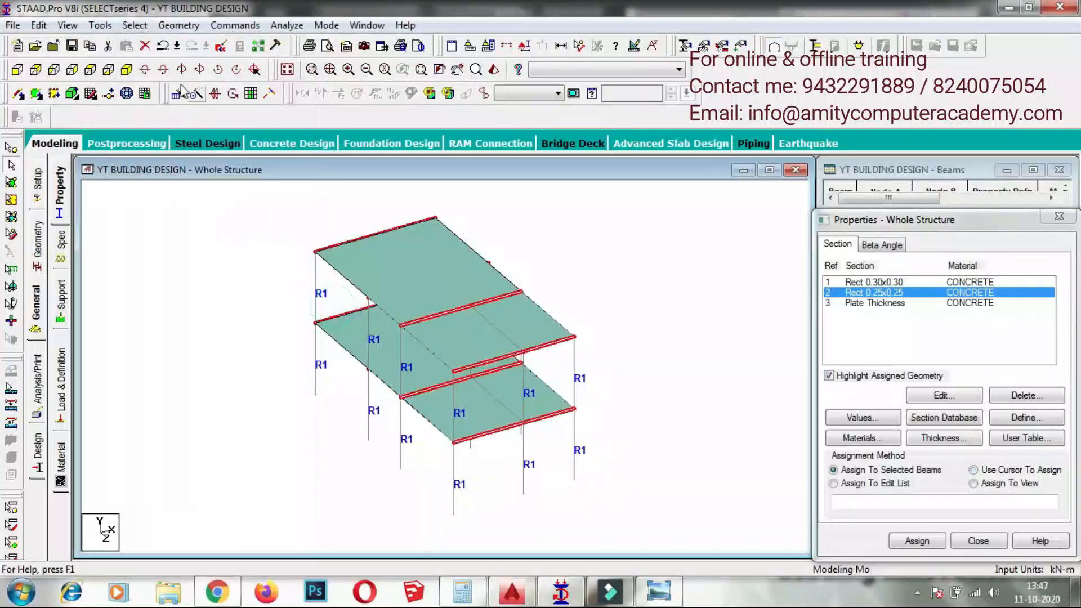
pyautogui.click(135, 25)
pyautogui.moveTo(158, 310)
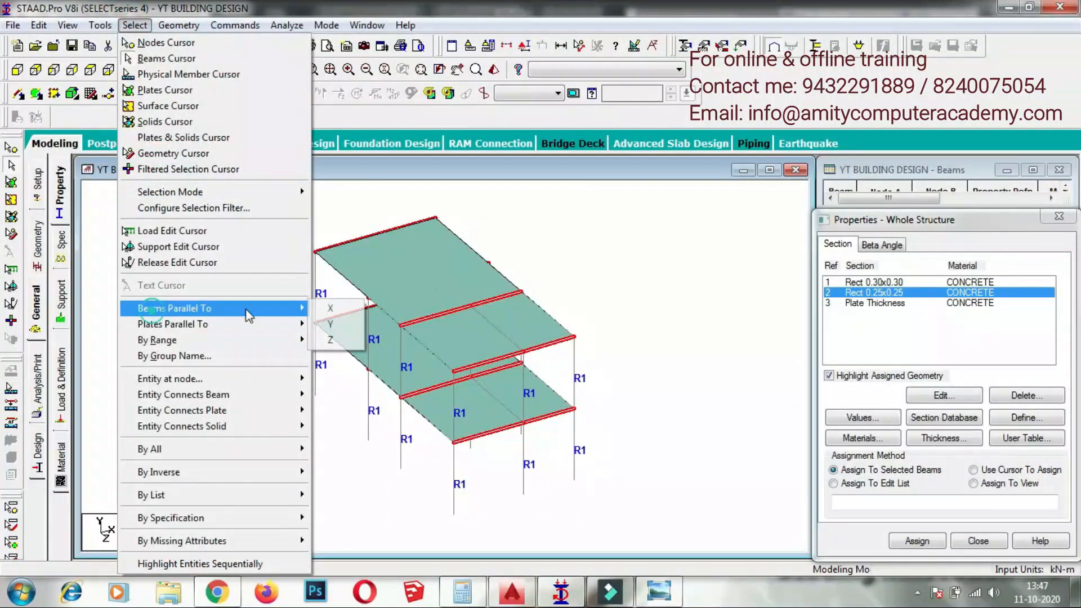
pyautogui.click(345, 343)
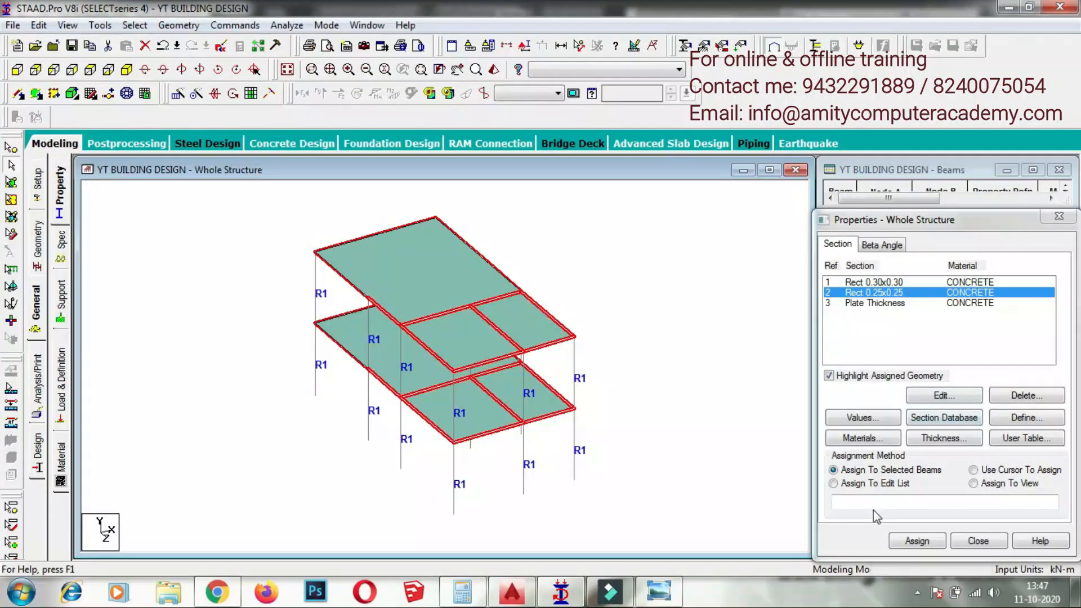
pyautogui.click(917, 541)
pyautogui.click(958, 429)
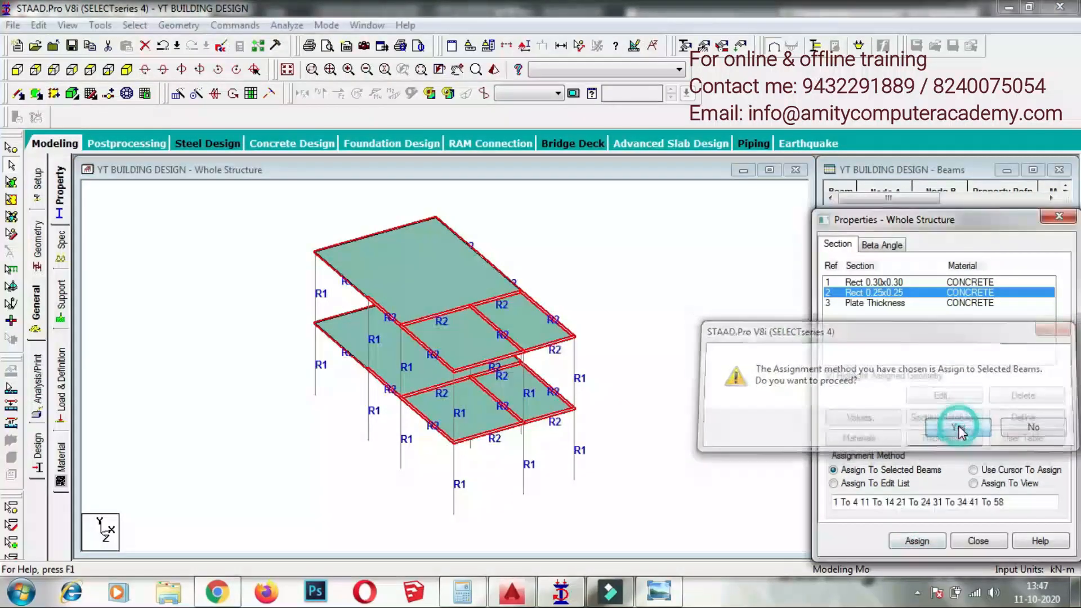
# - Assign the Plate Thickness property to the floor and roof slabs using the Assign To View method
pyautogui.click(860, 304)
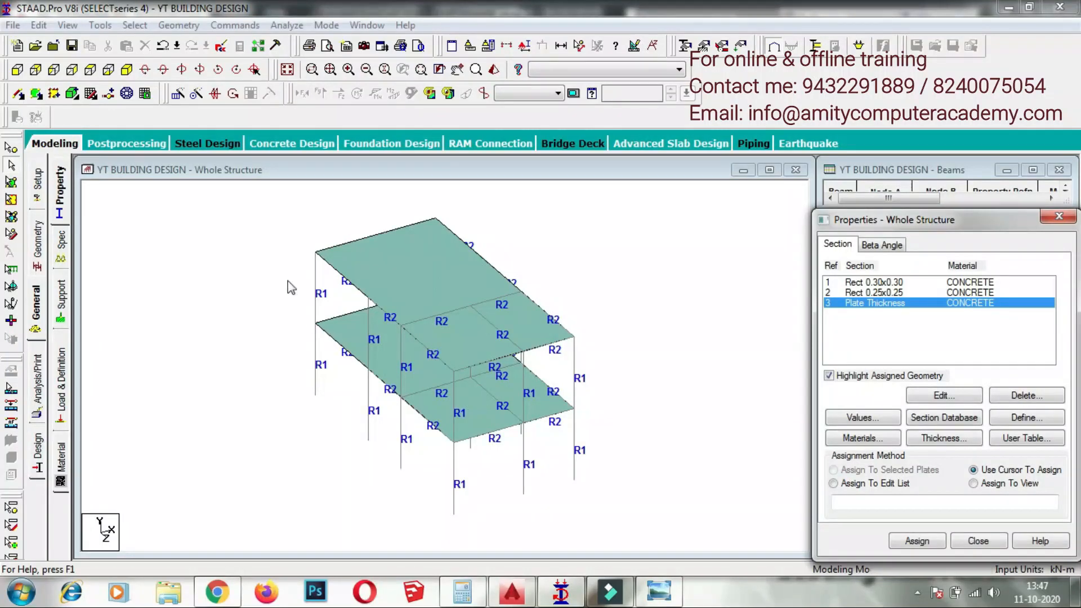
pyautogui.click(1002, 488)
pyautogui.click(918, 542)
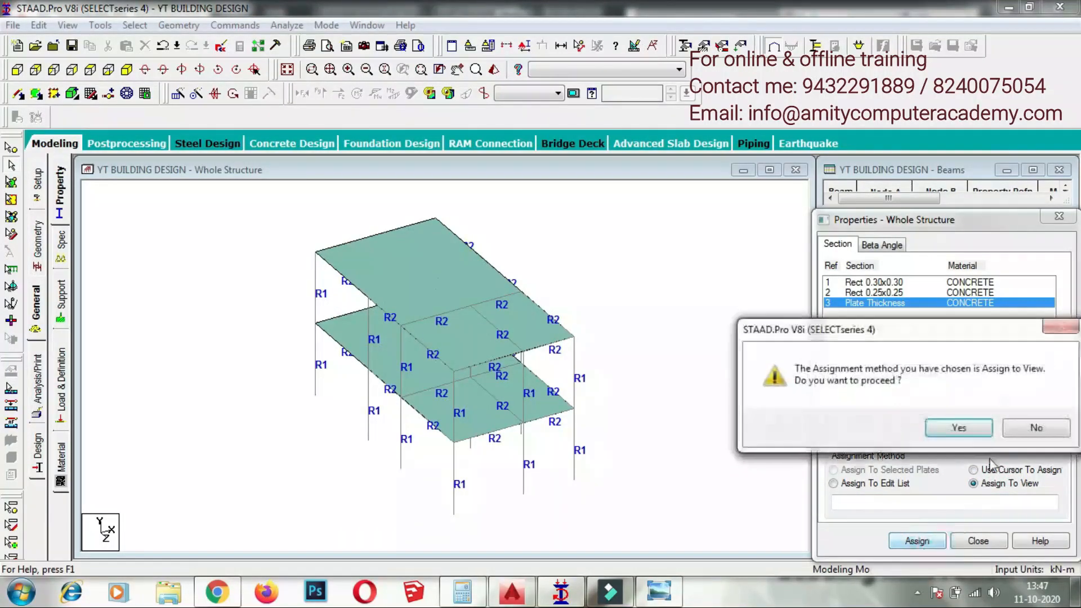
pyautogui.click(959, 433)
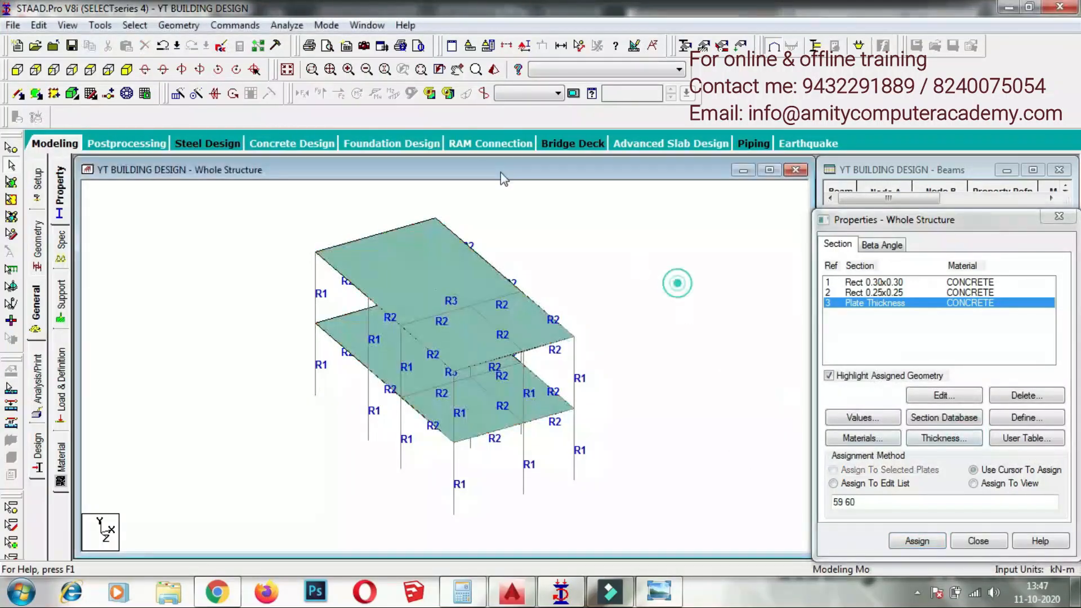
# - Inspect the building from another angle in the 3D rendered view, close that view and decline the auto save
pyautogui.click(494, 69)
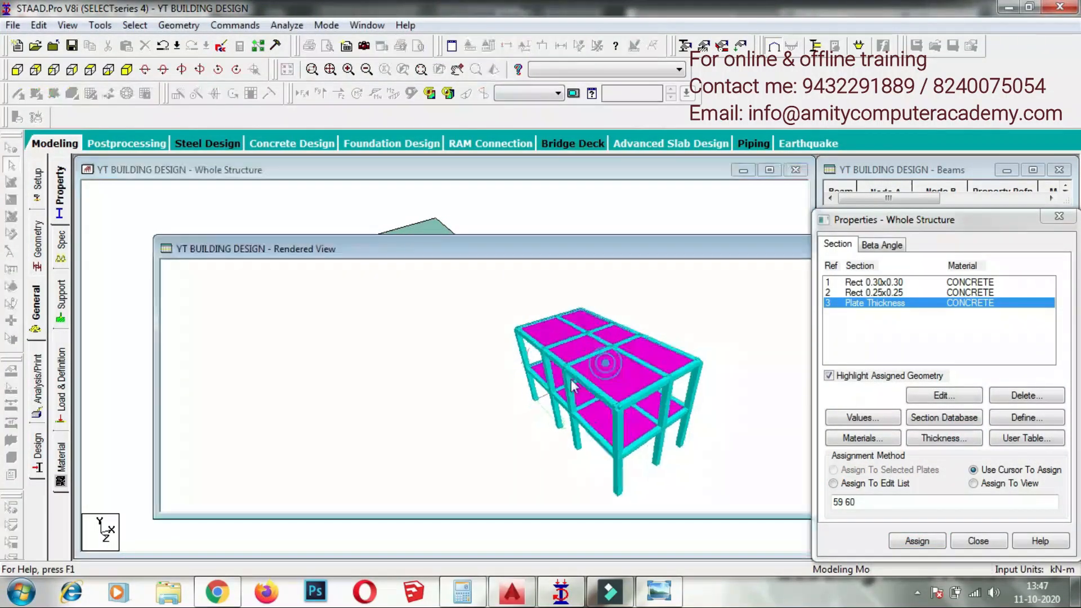
pyautogui.moveTo(608, 366); pyautogui.dragTo(525, 255)
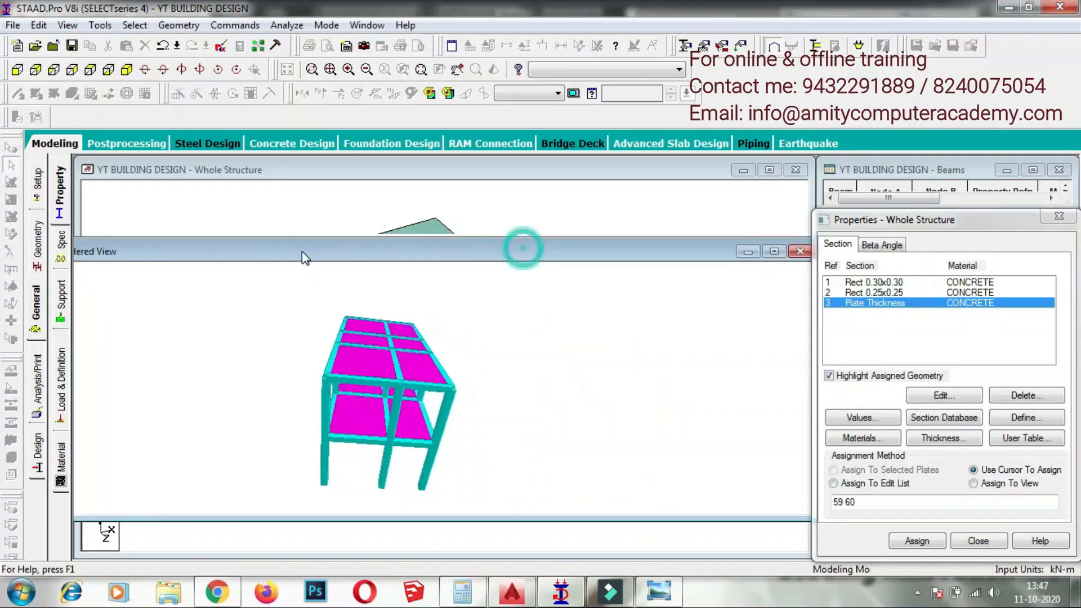
pyautogui.click(796, 250)
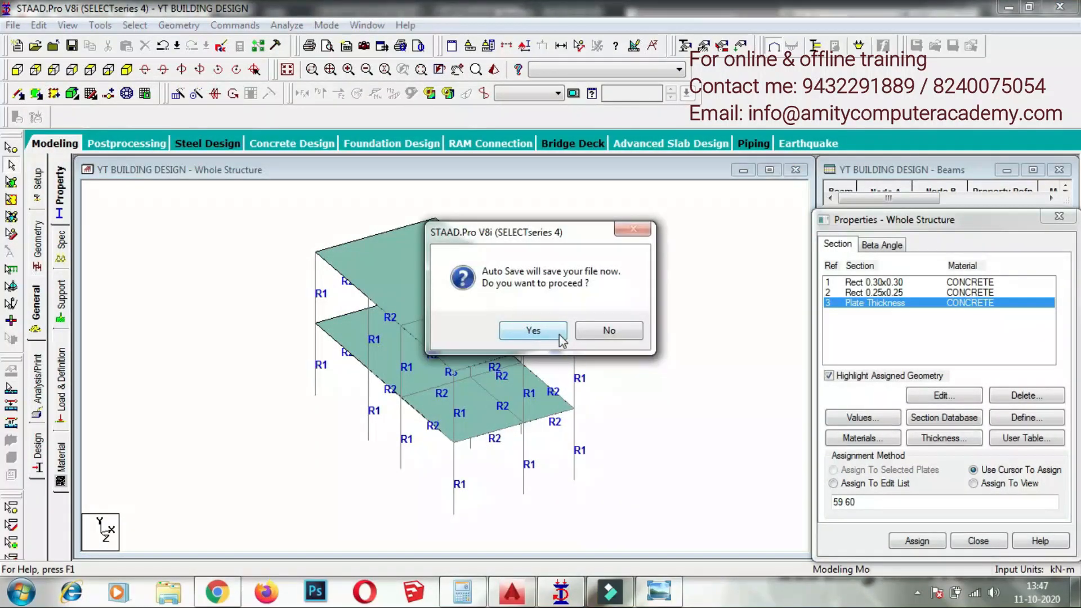
pyautogui.click(608, 332)
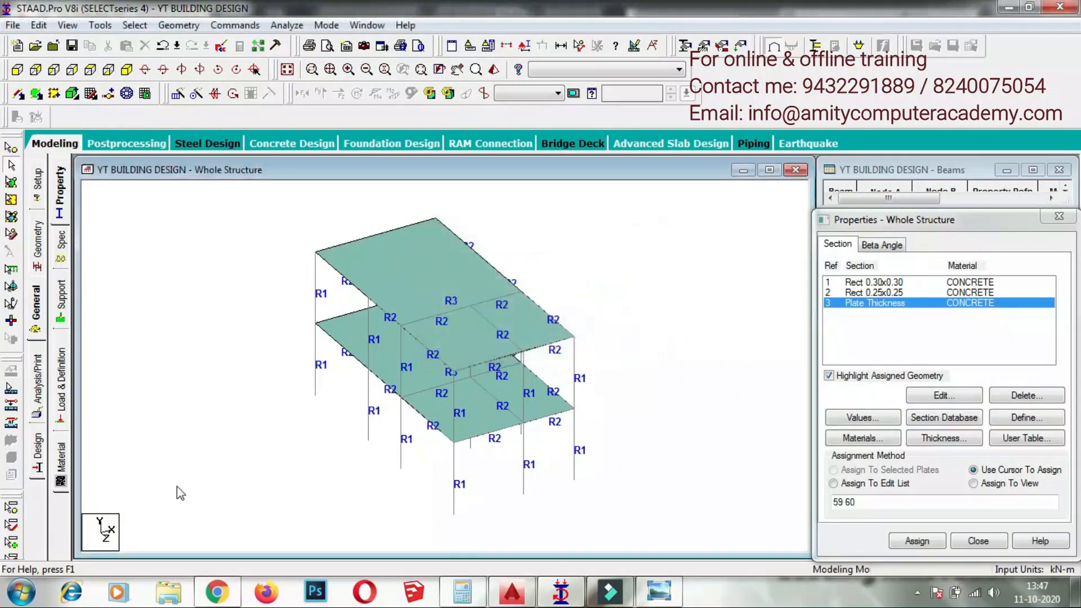
# - Create a fixed support definition for the structure
pyautogui.click(62, 299)
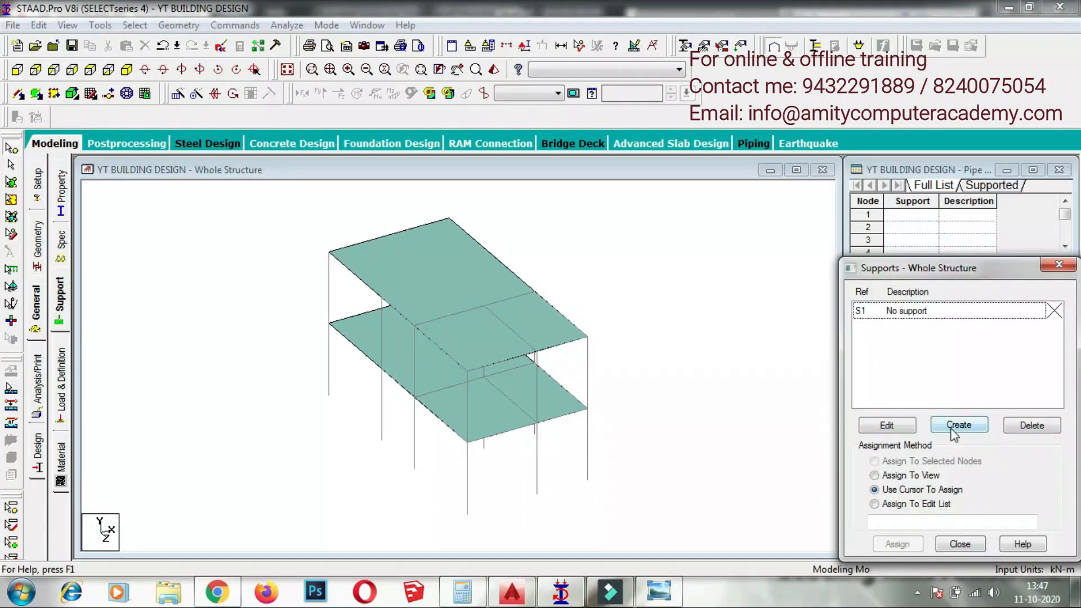
pyautogui.click(959, 422)
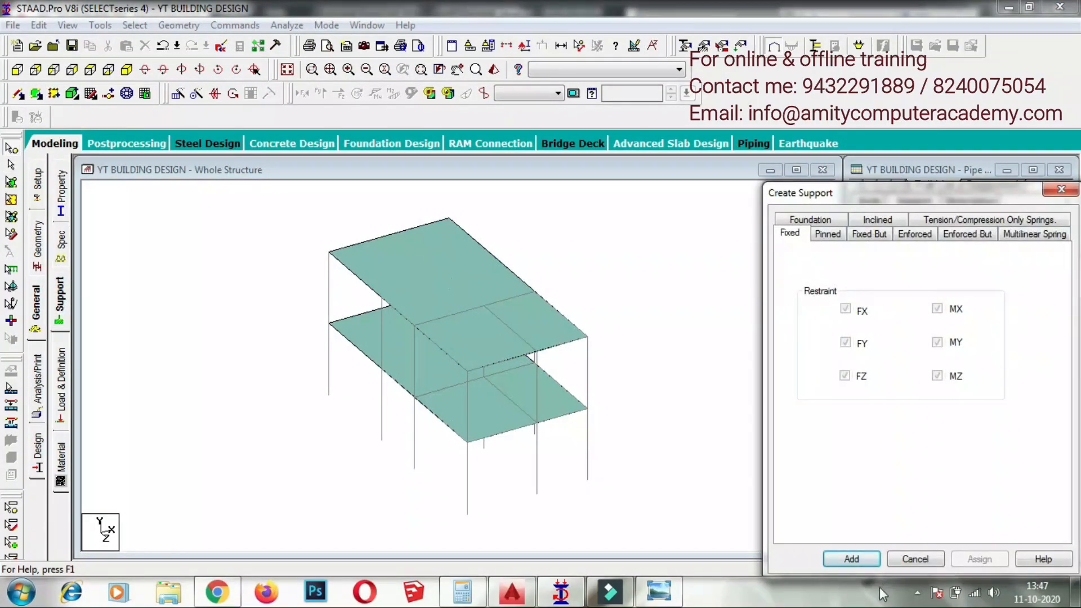
pyautogui.click(851, 559)
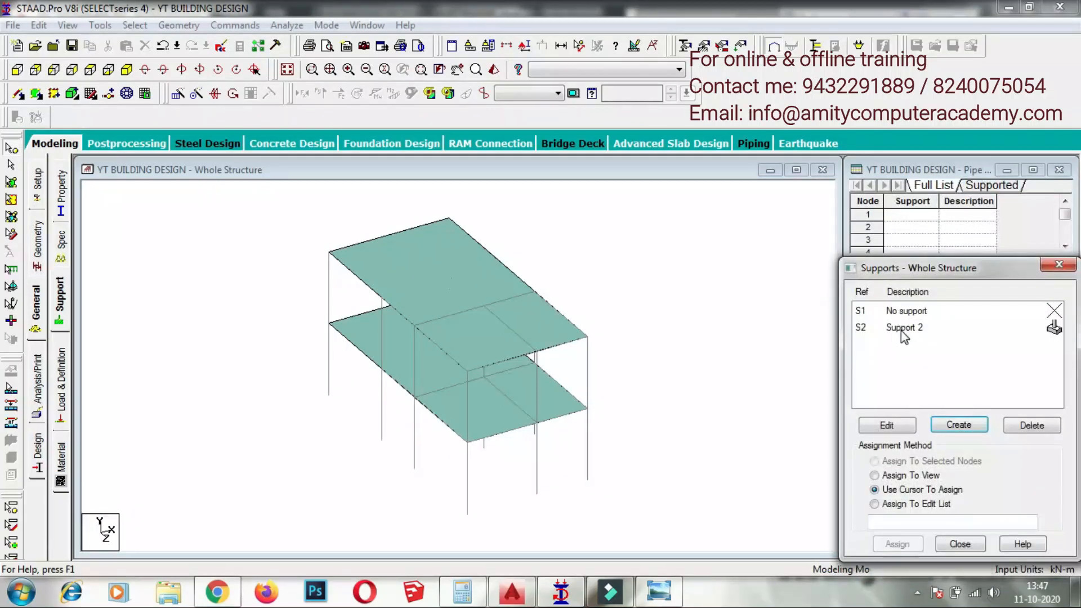
# - Assign the fixed support to all column base nodes, selecting them together in the front view
pyautogui.click(902, 328)
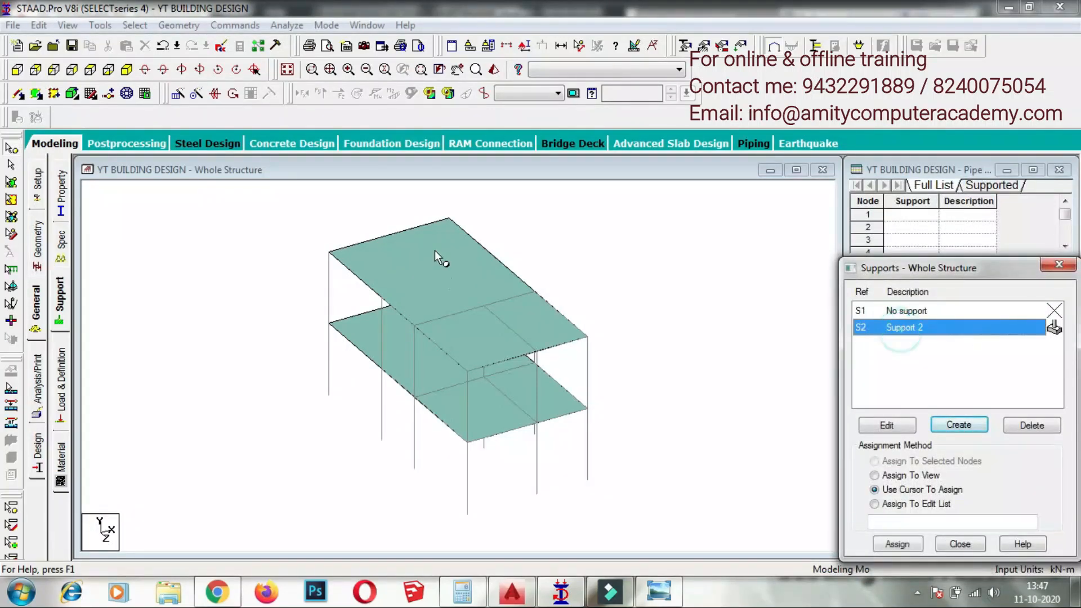
pyautogui.click(18, 71)
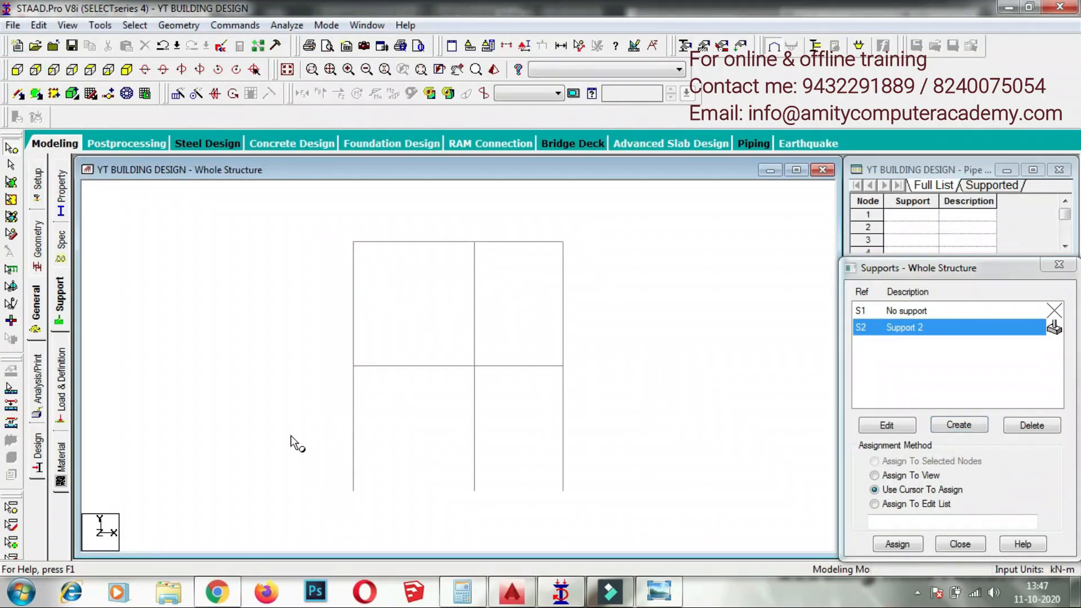
pyautogui.moveTo(289, 439); pyautogui.dragTo(647, 518)
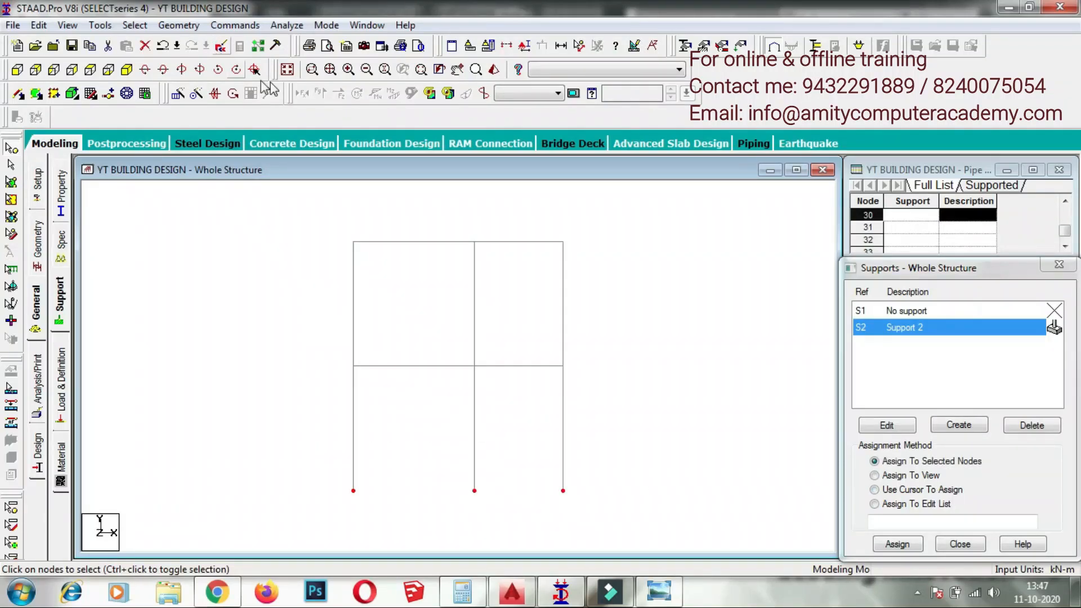
pyautogui.click(287, 69)
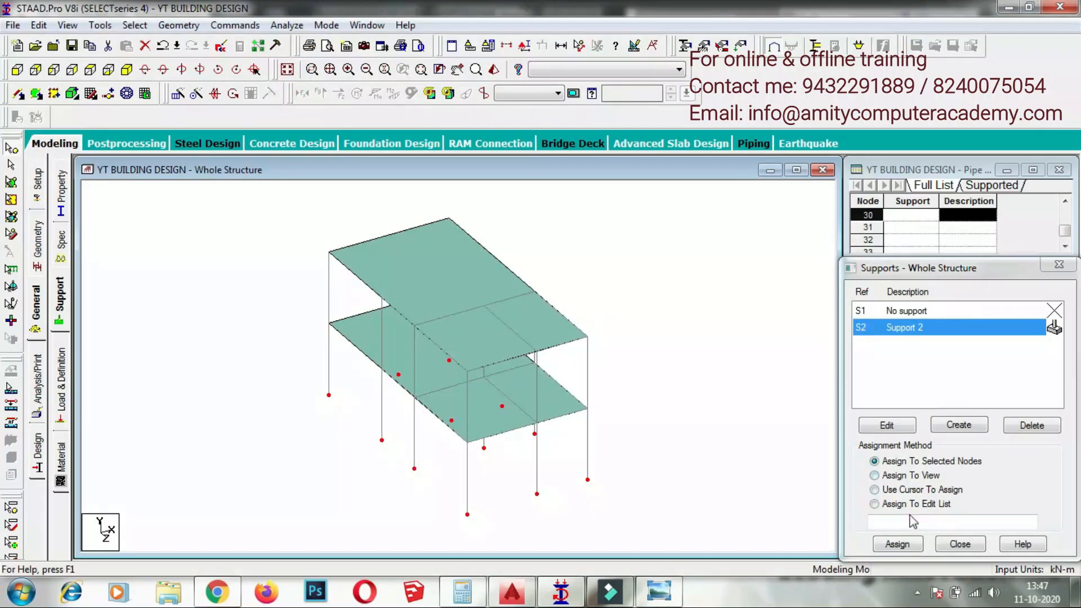
pyautogui.click(897, 544)
pyautogui.click(959, 452)
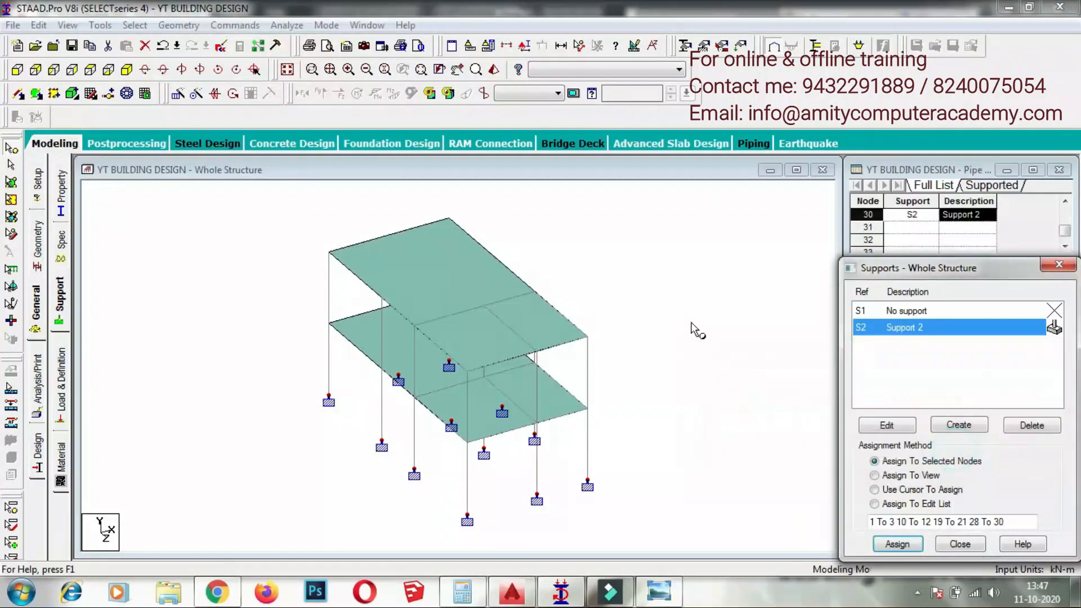
pyautogui.click(689, 307)
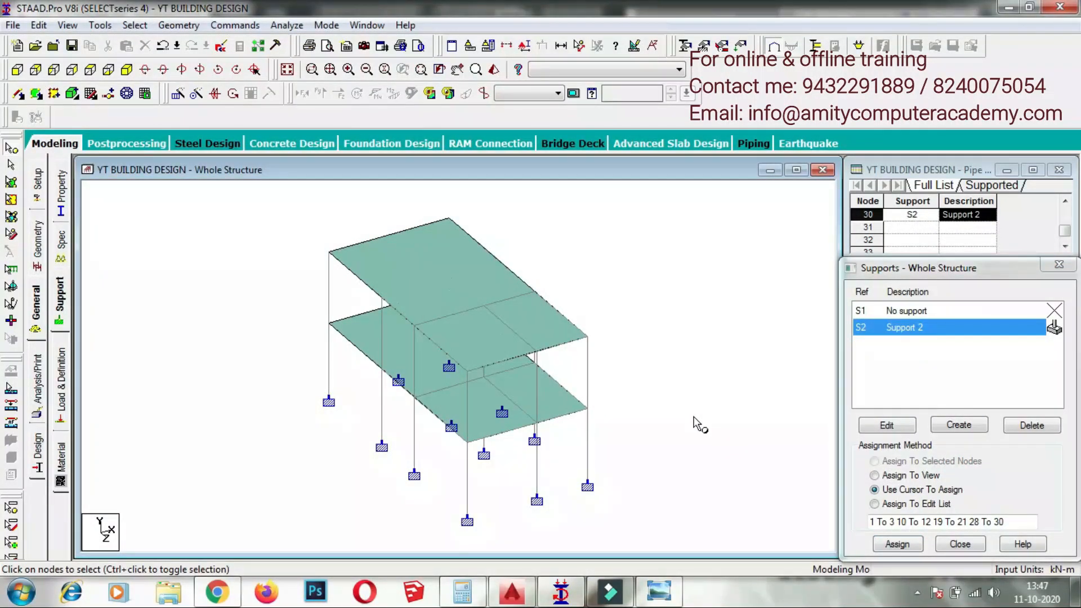
# - Add primary load case 1 with loading type Dead and the title DL
pyautogui.click(61, 401)
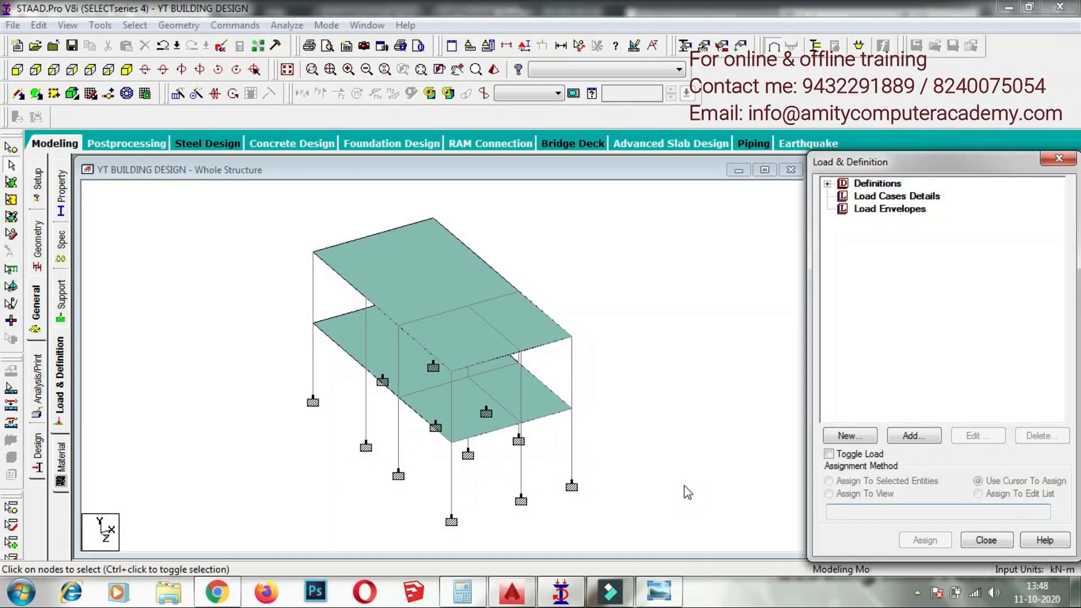
pyautogui.click(890, 196)
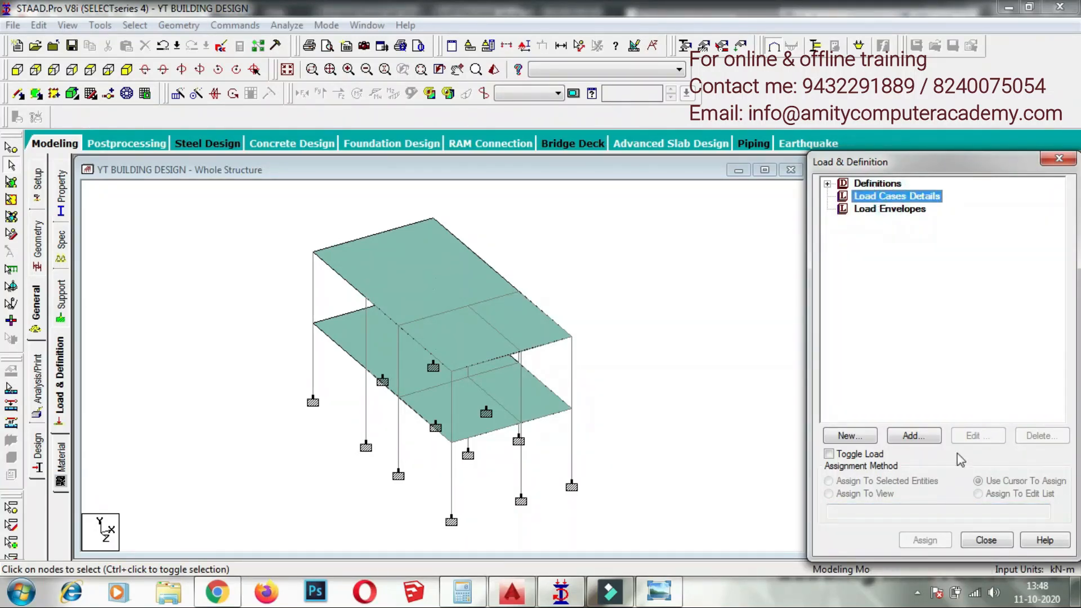
pyautogui.click(904, 442)
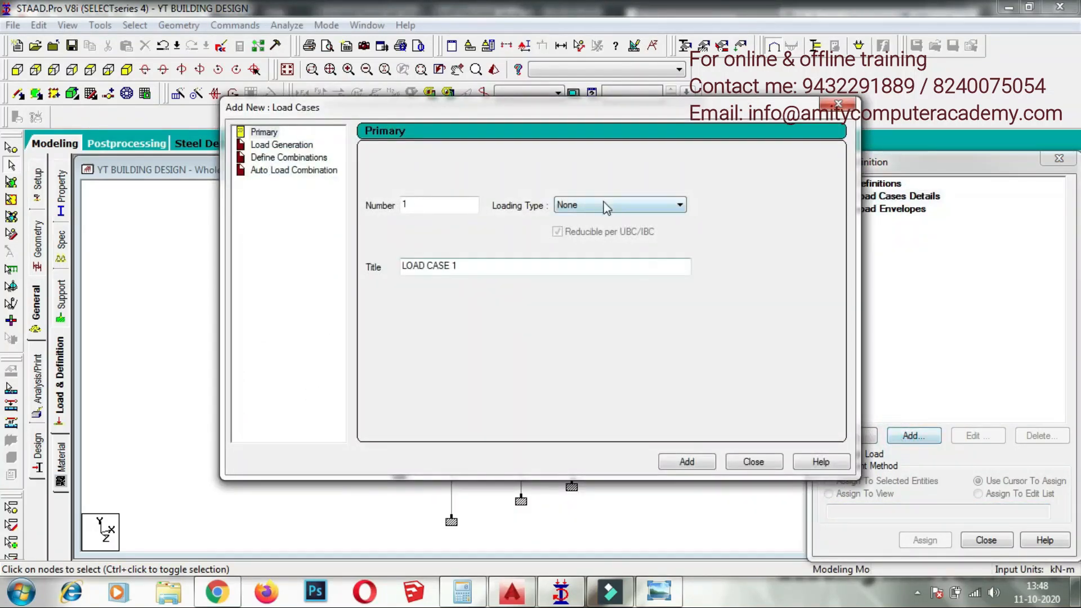
pyautogui.click(602, 204)
pyautogui.click(599, 220)
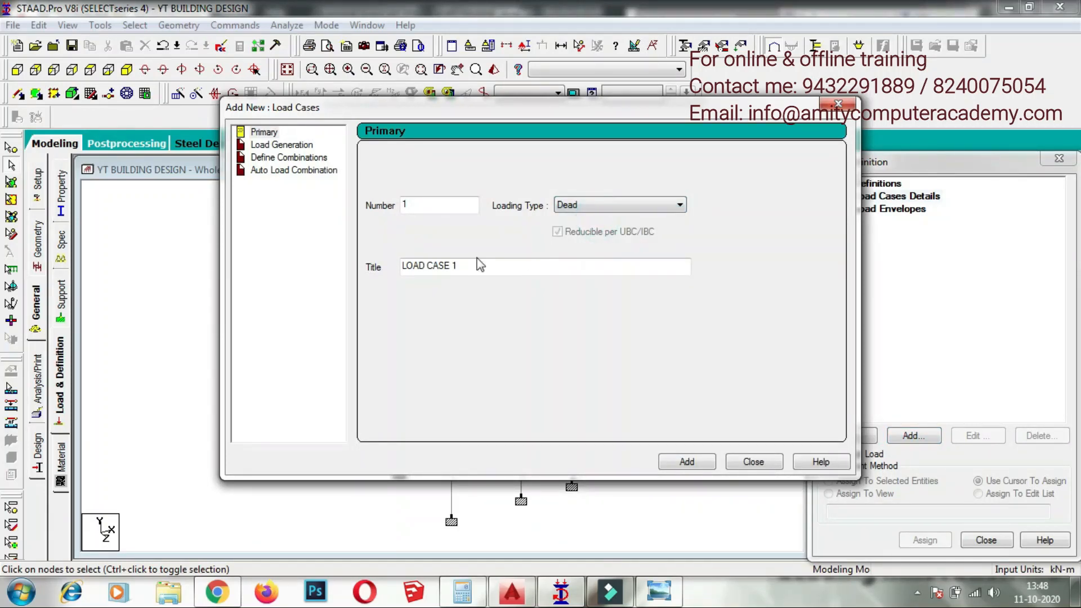
pyautogui.moveTo(477, 264); pyautogui.dragTo(297, 283)
pyautogui.write('D')
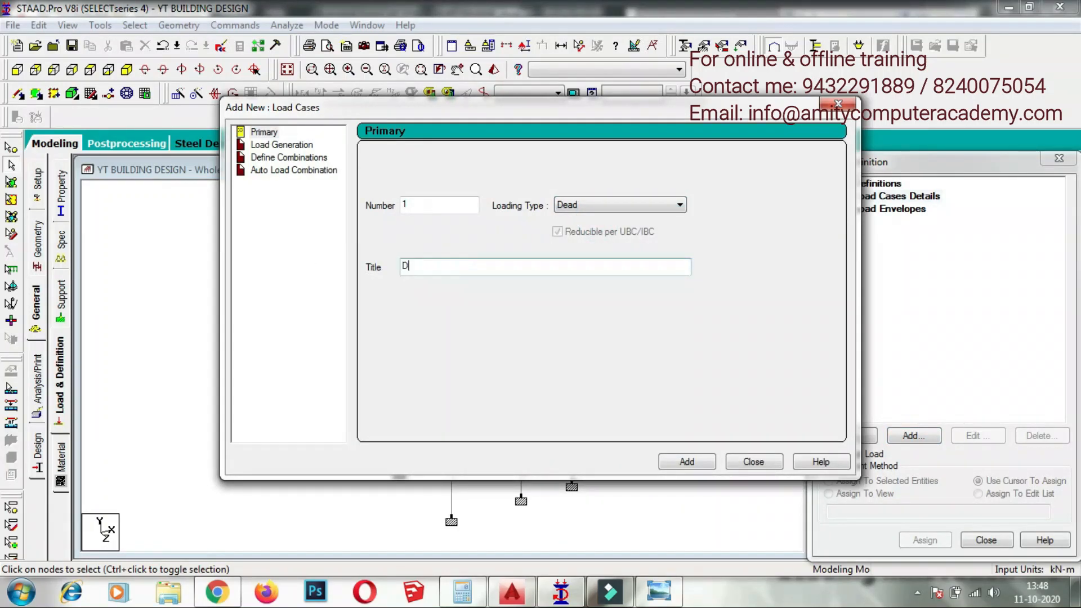
pyautogui.write('L')
pyautogui.press('Return')
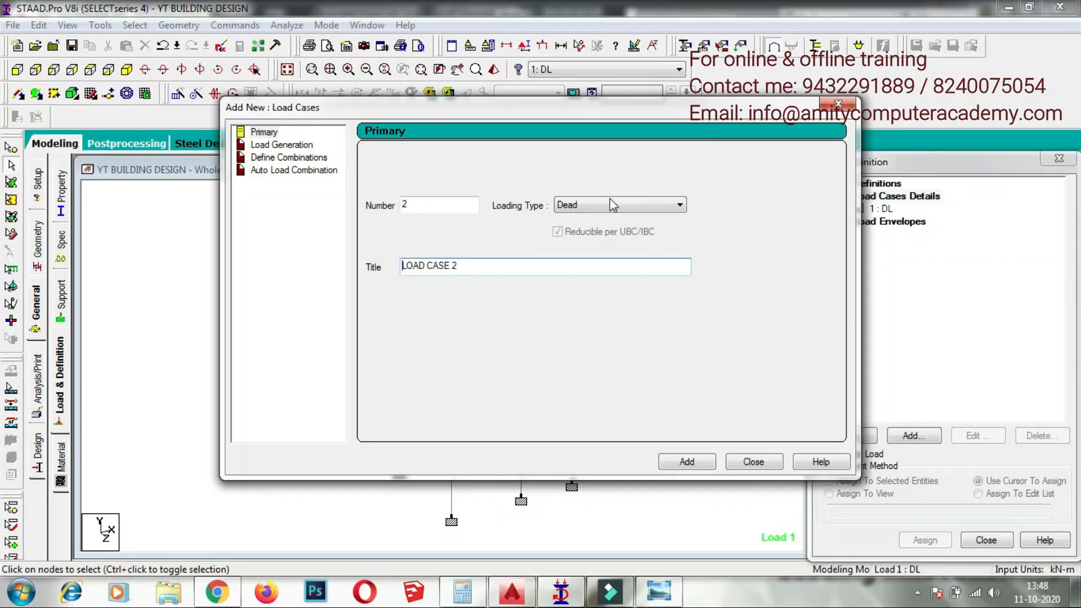
# - Add primary load case 2 with loading type Live and the title LL
pyautogui.click(618, 210)
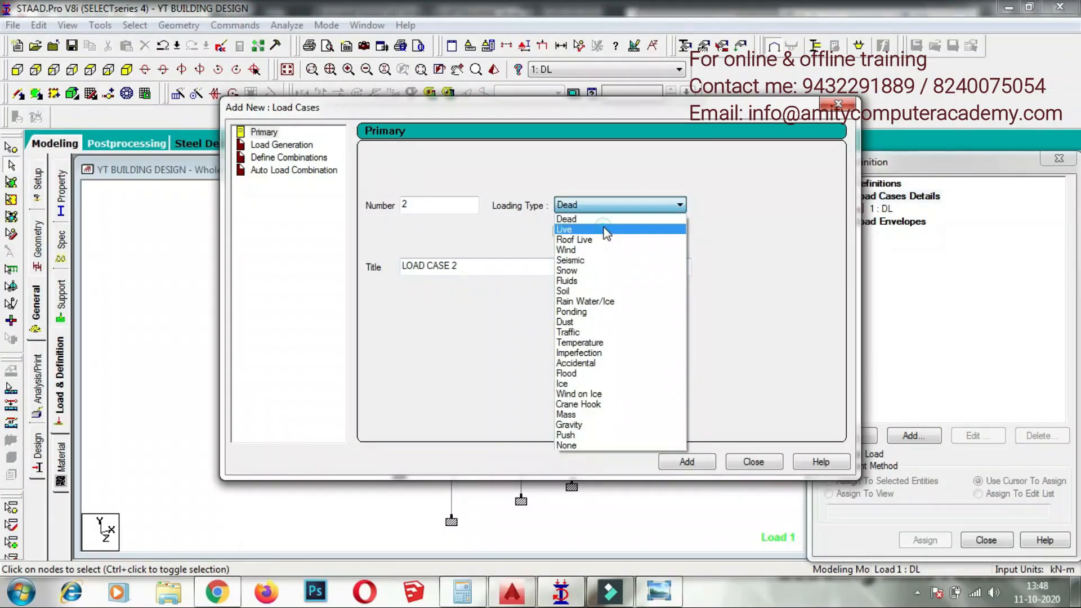
pyautogui.click(606, 230)
pyautogui.moveTo(458, 267); pyautogui.dragTo(310, 280)
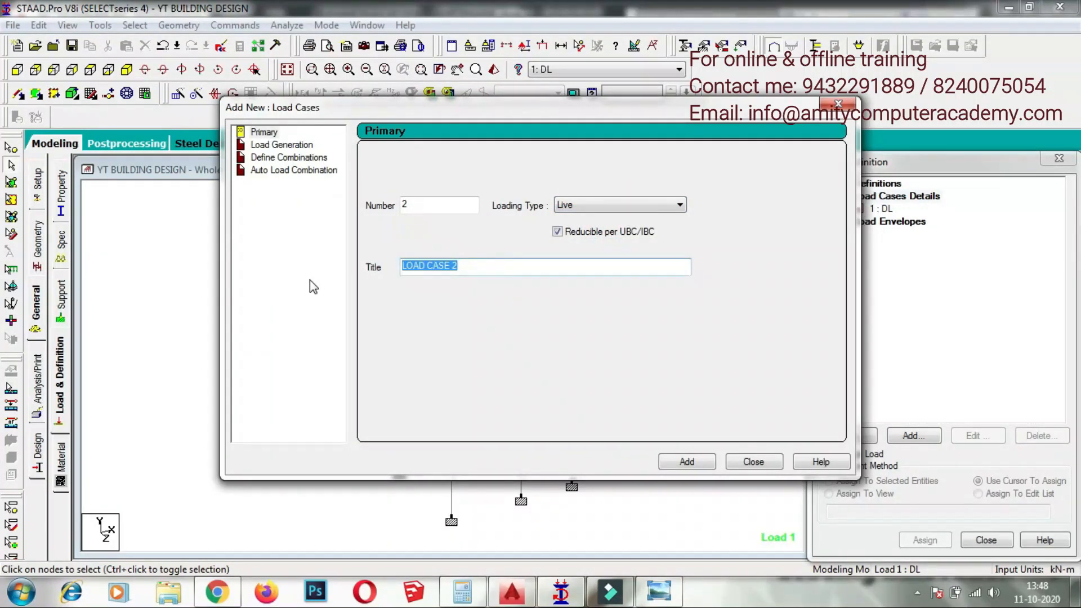
pyautogui.write('LL')
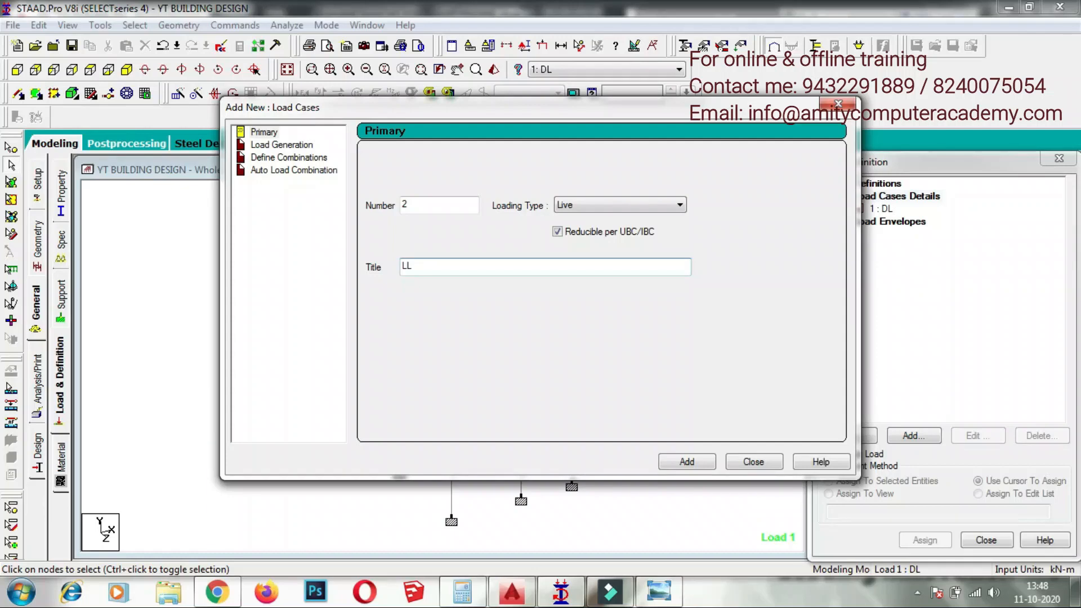
pyautogui.click(709, 462)
pyautogui.click(752, 461)
# - Add a selfweight load in the Y direction with factor -1 to the DL load case
pyautogui.click(888, 211)
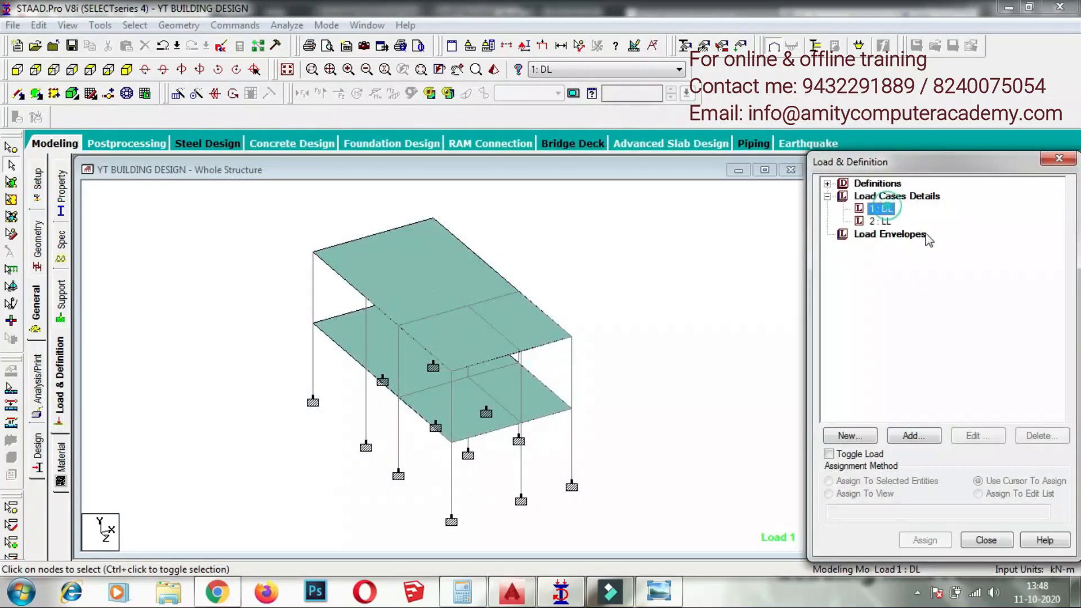
pyautogui.click(915, 437)
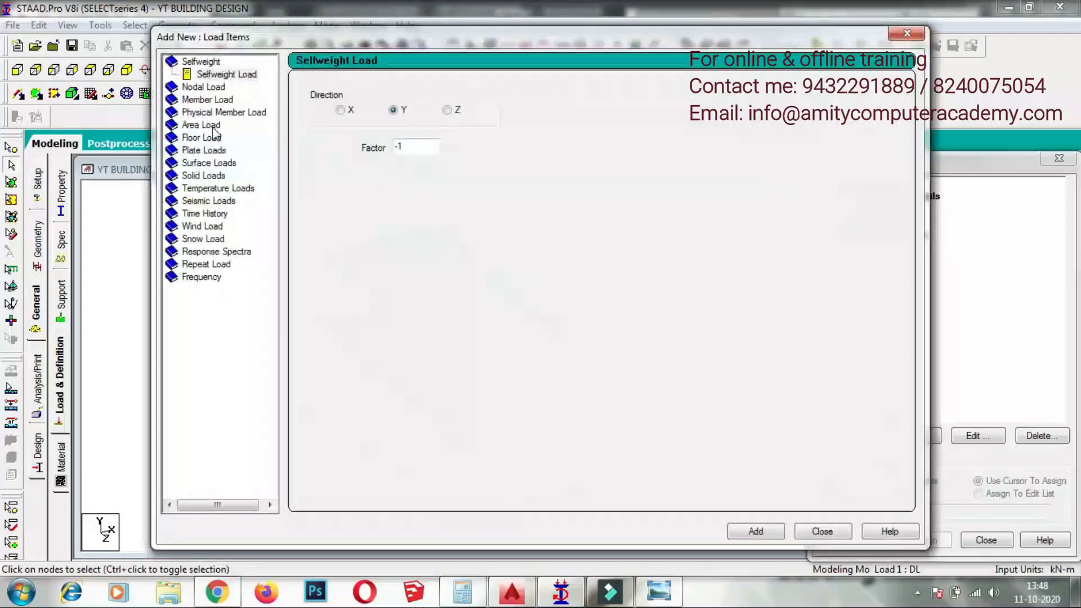
pyautogui.click(237, 77)
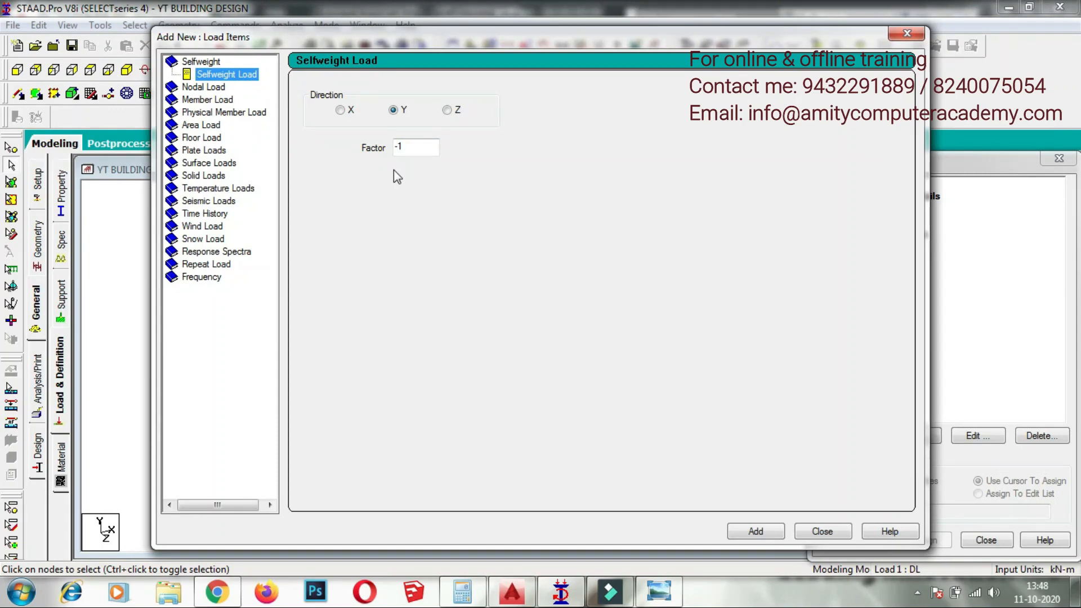
pyautogui.press('Return')
pyautogui.click(821, 531)
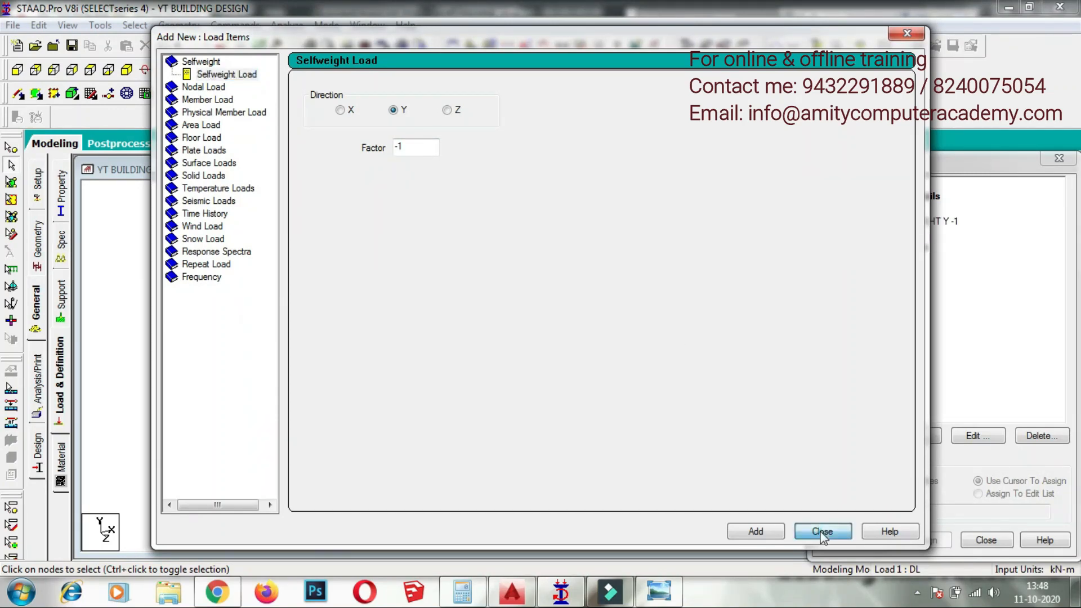
# - Assign the selfweight load to the whole structure using the Assign To View method
pyautogui.click(904, 223)
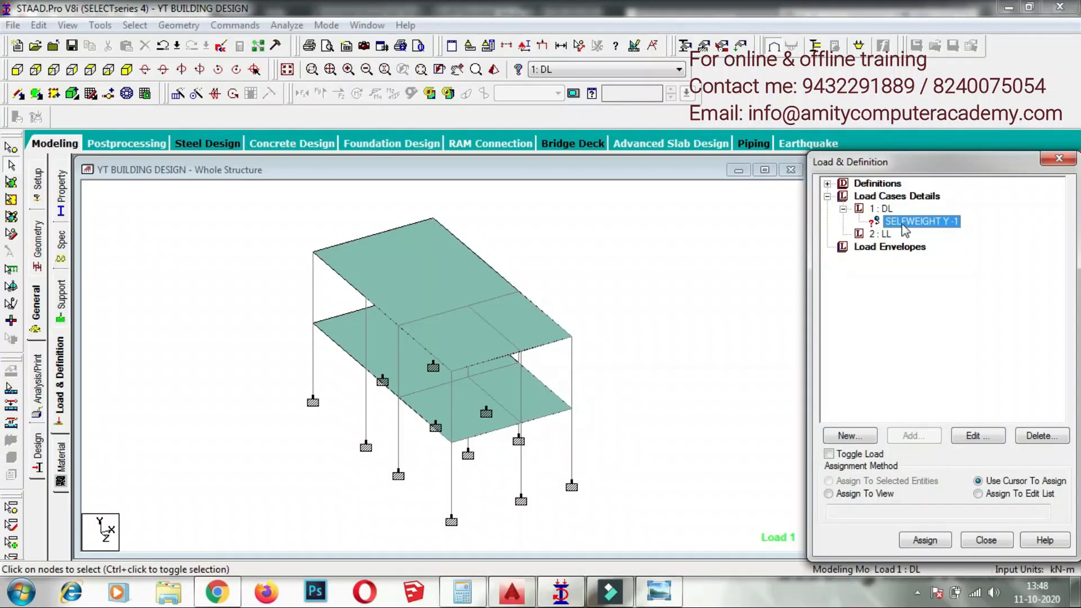
pyautogui.click(861, 495)
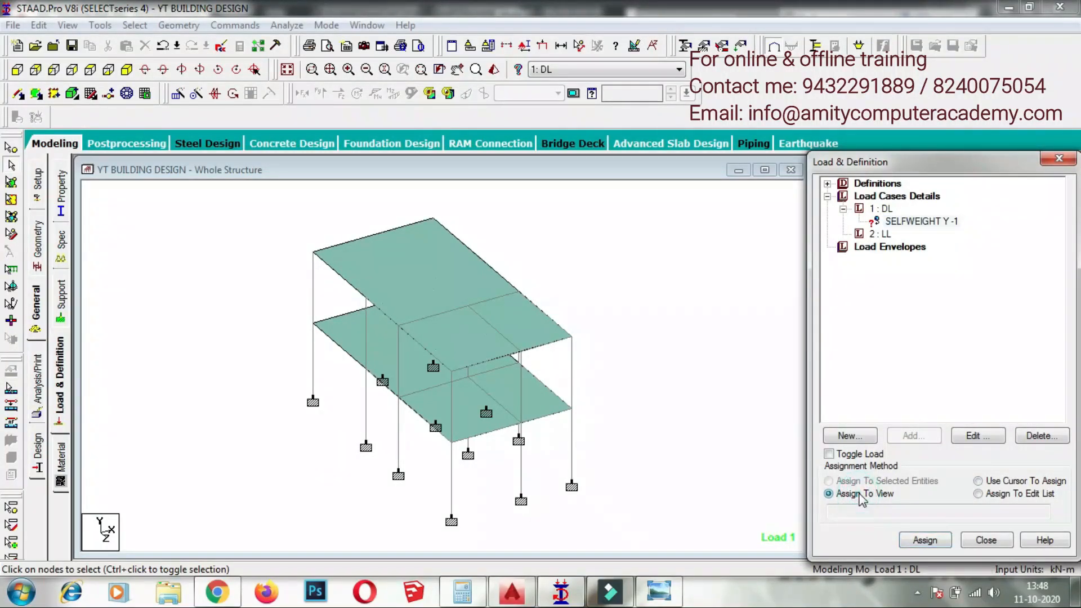
pyautogui.click(926, 540)
pyautogui.click(956, 400)
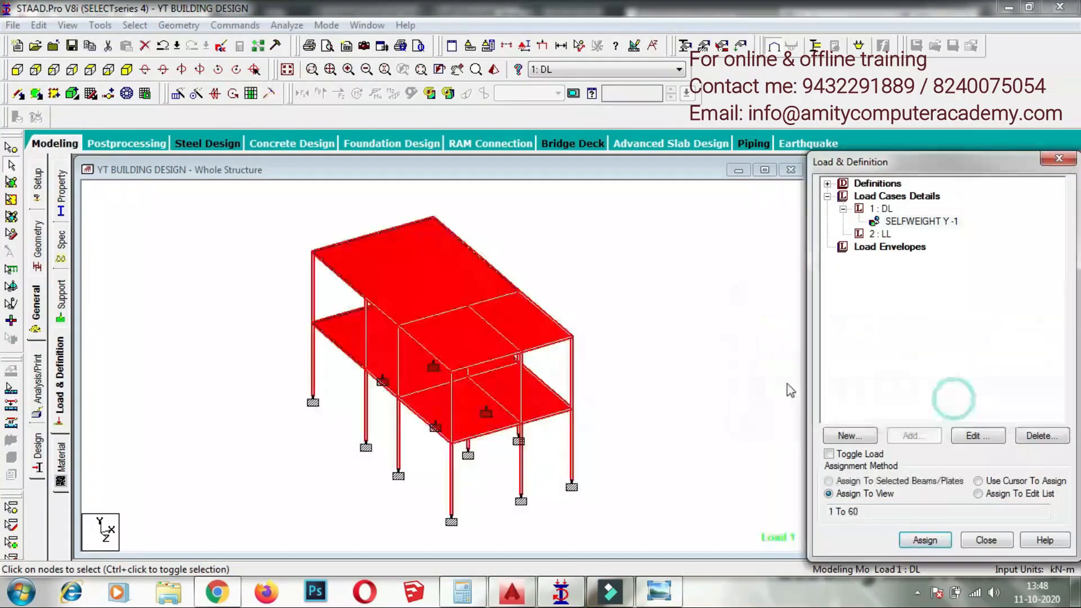
pyautogui.click(664, 378)
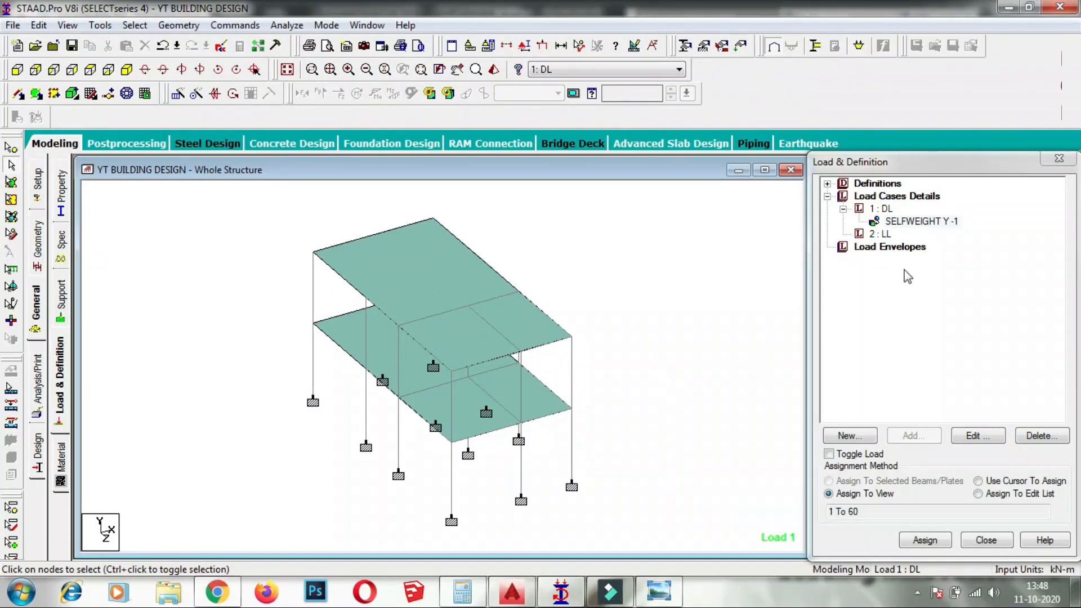
# - Add a floor load to the LL load case with pressure -2 kN/m2 in Global Y over a Y range of 0 to 6 m
pyautogui.click(888, 234)
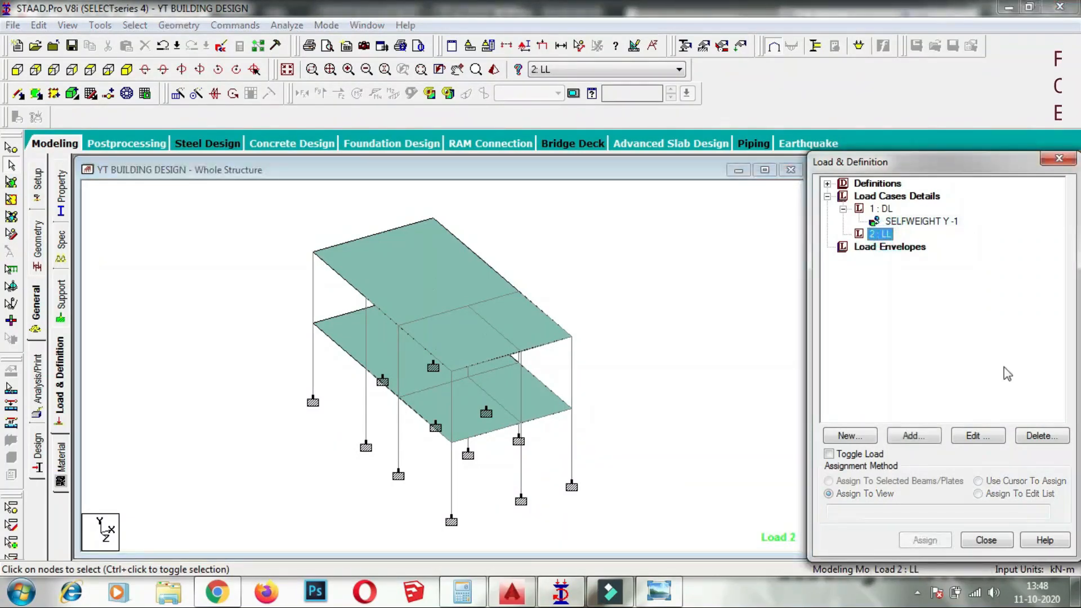
pyautogui.click(932, 438)
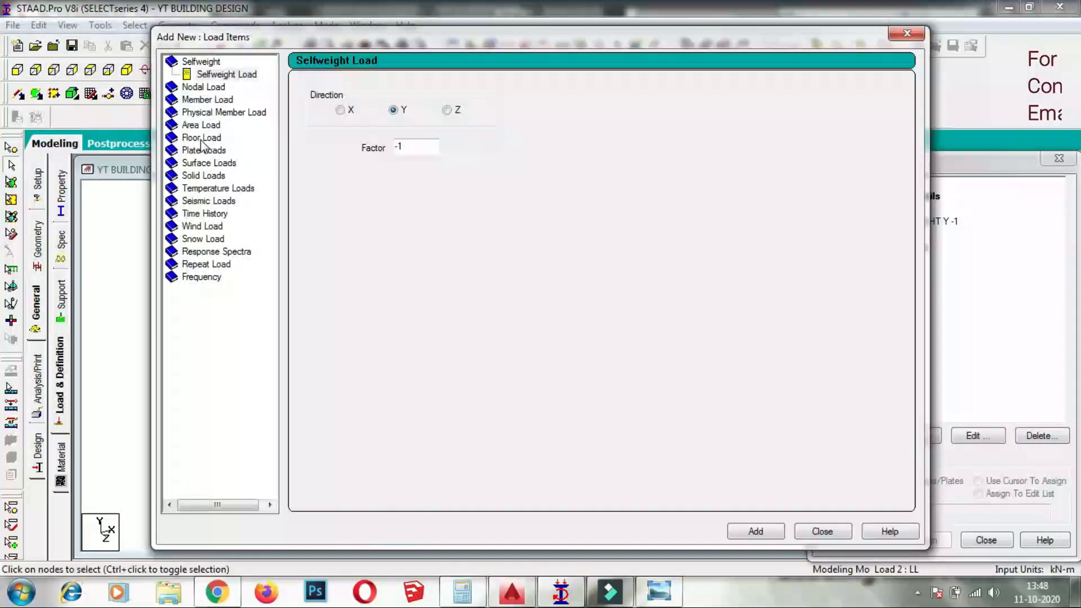
pyautogui.click(201, 139)
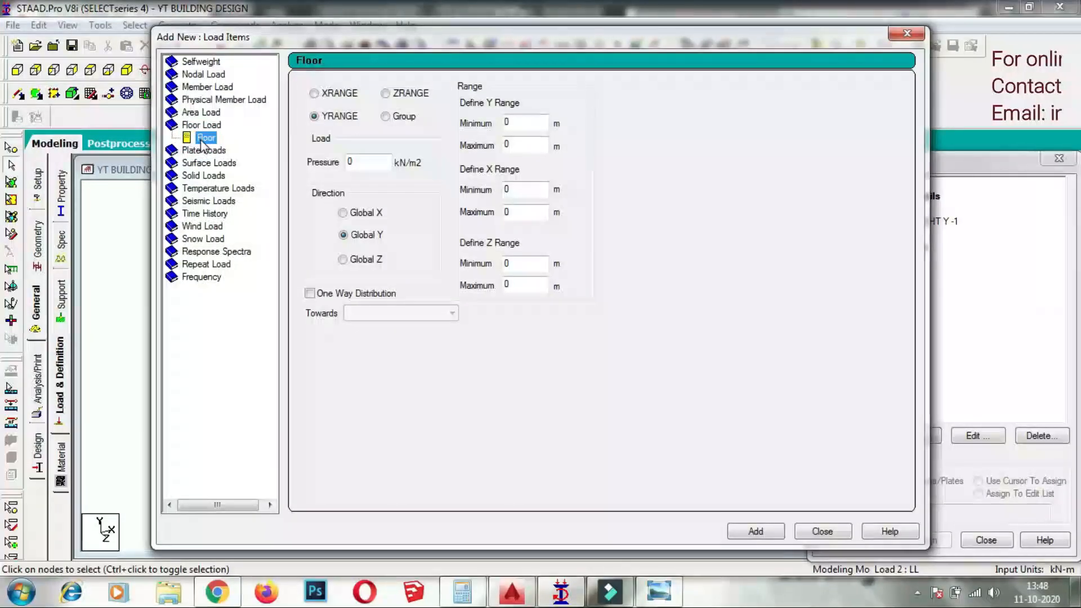
pyautogui.doubleClick(382, 164)
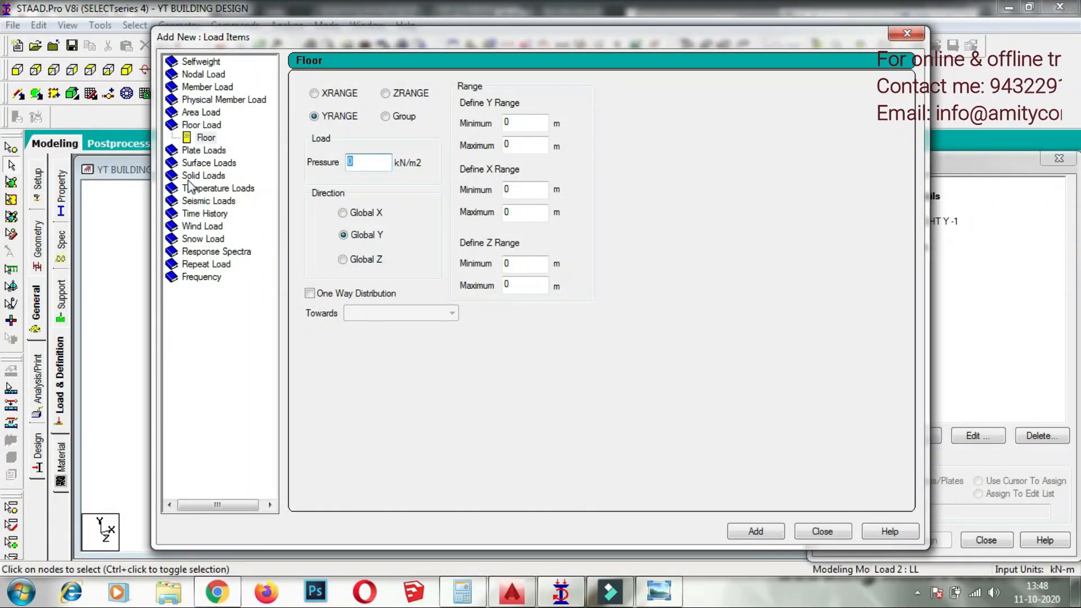
pyautogui.write('-')
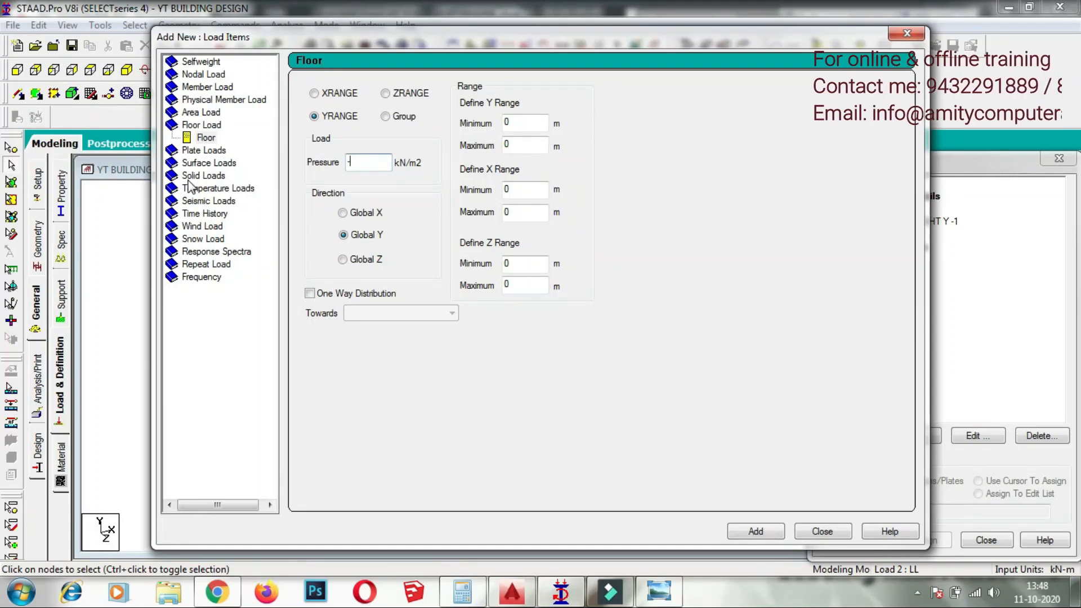
pyautogui.write('2')
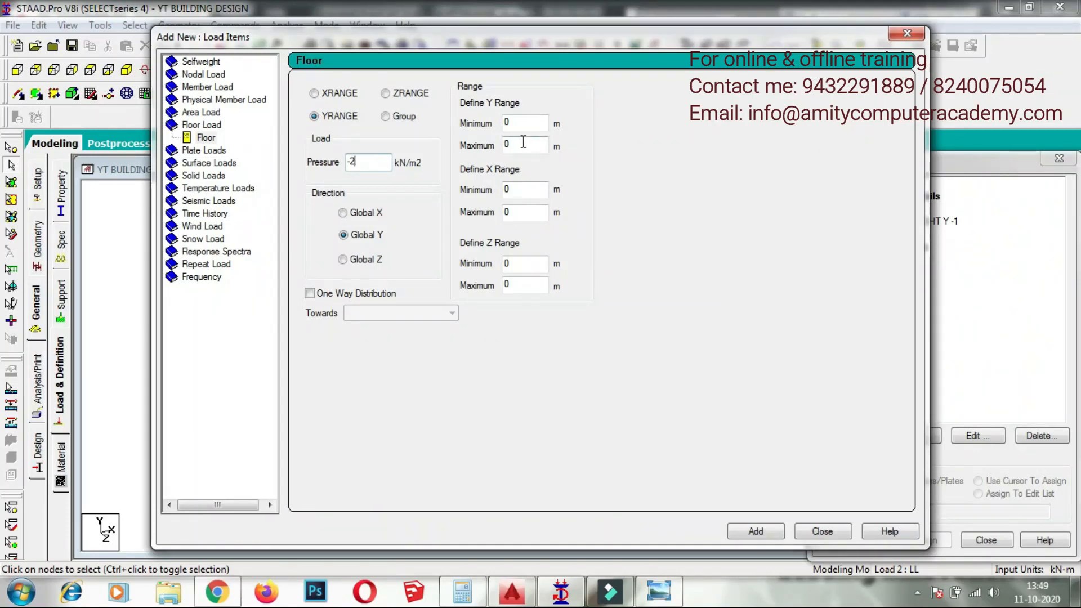
pyautogui.doubleClick(527, 121)
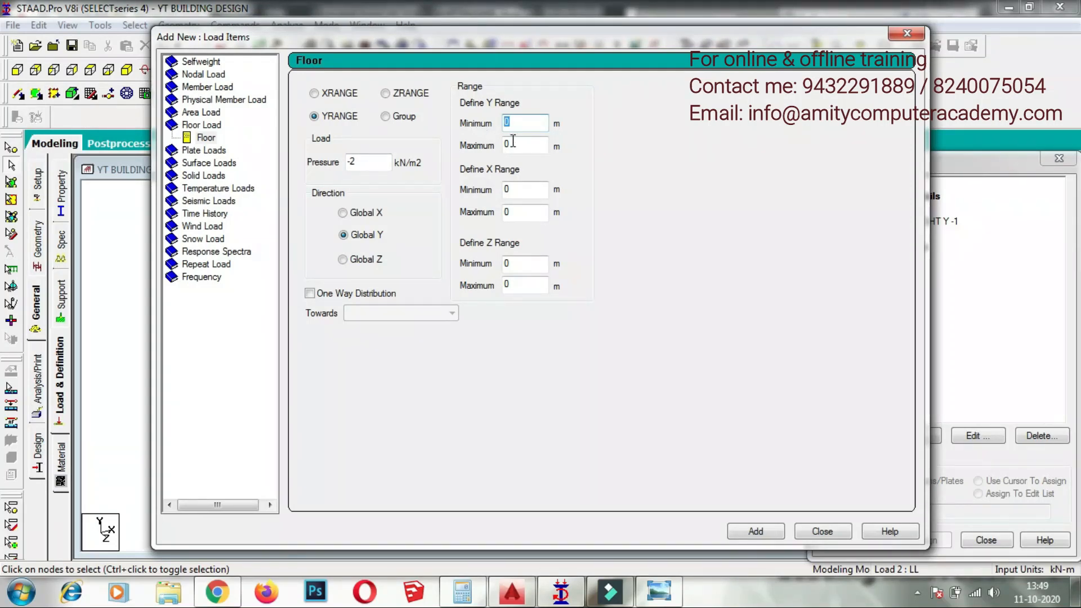
pyautogui.doubleClick(531, 146)
pyautogui.click(746, 532)
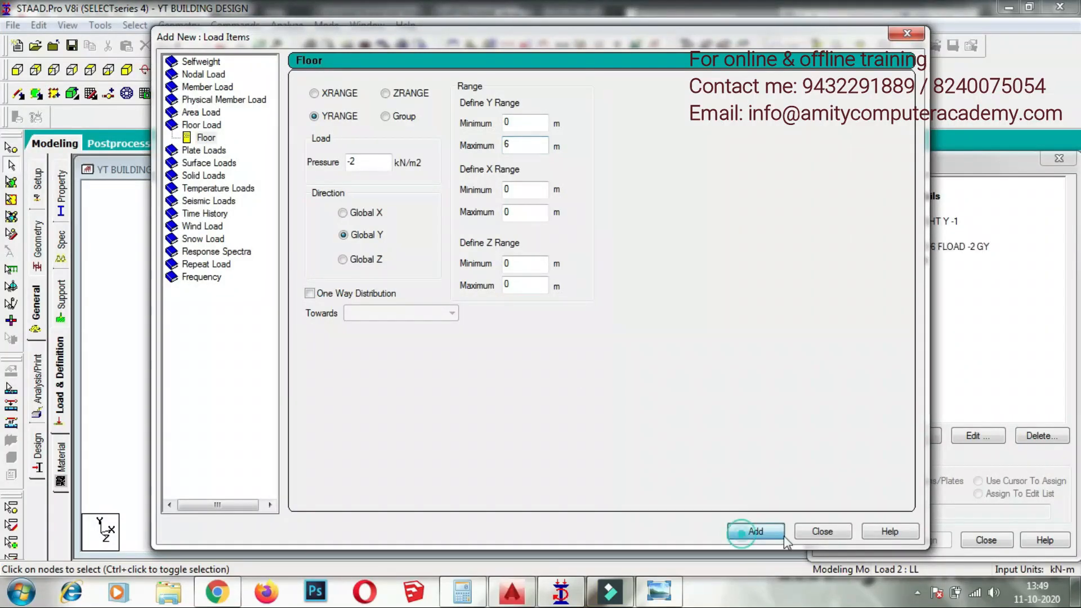
pyautogui.click(826, 534)
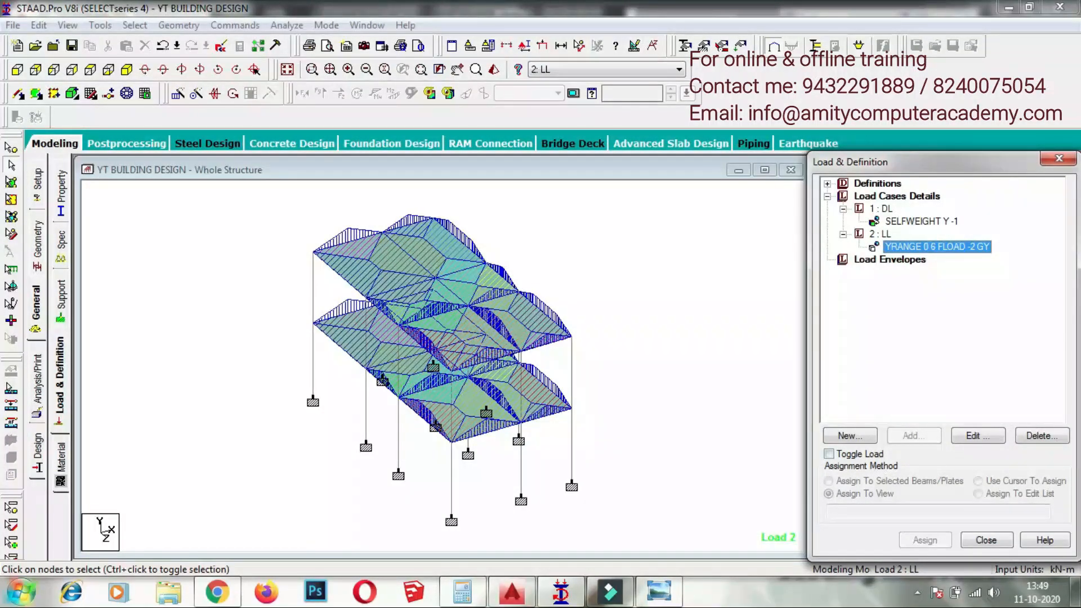
# - Generate and add automatic load combinations using the Indian Code and the Genral_Structures category
pyautogui.click(894, 197)
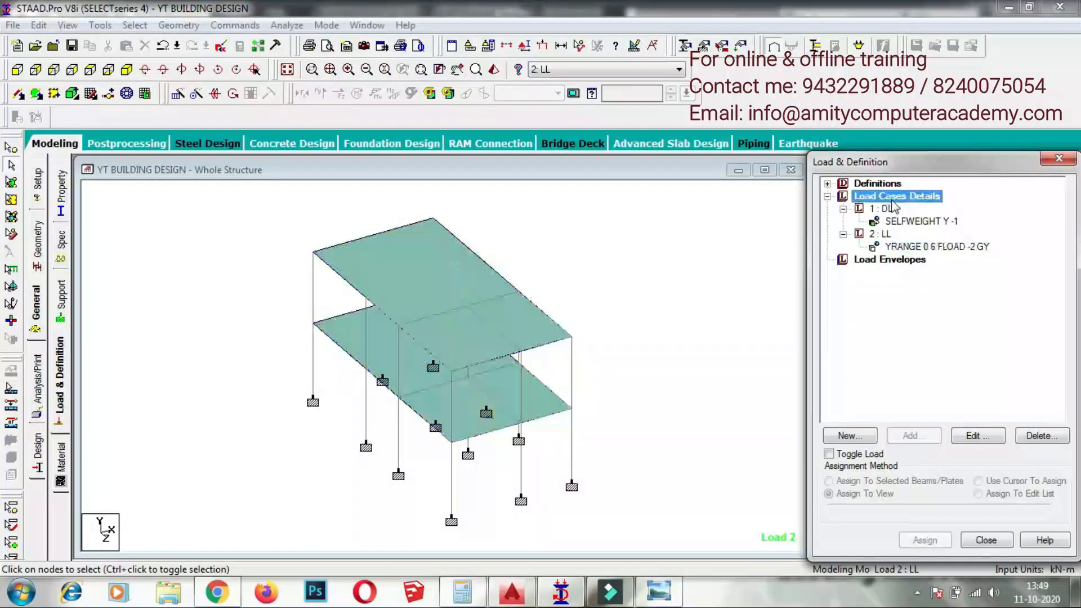
pyautogui.click(912, 439)
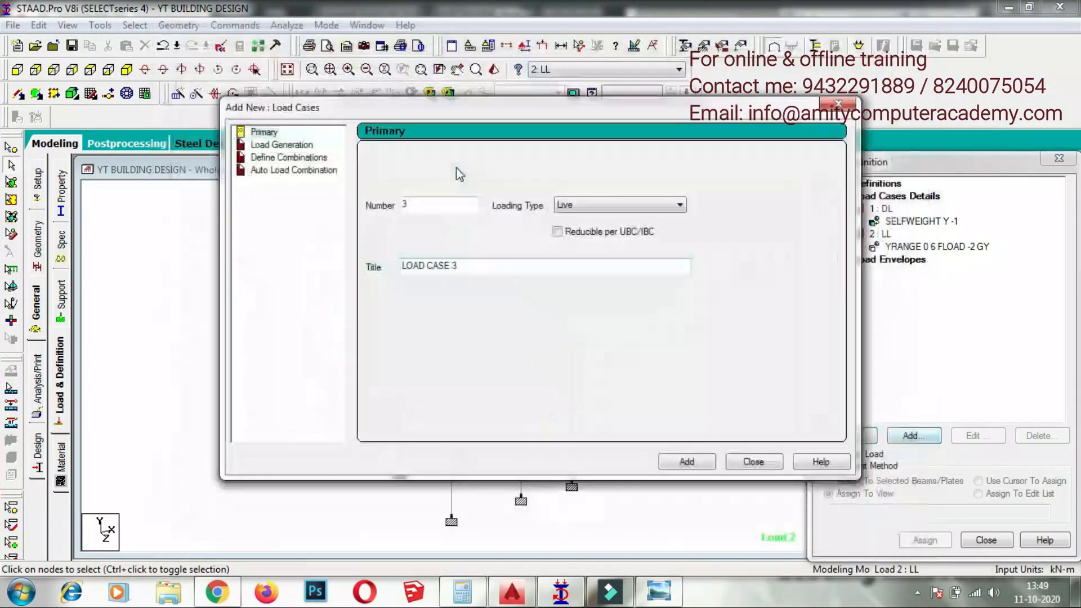
pyautogui.click(286, 170)
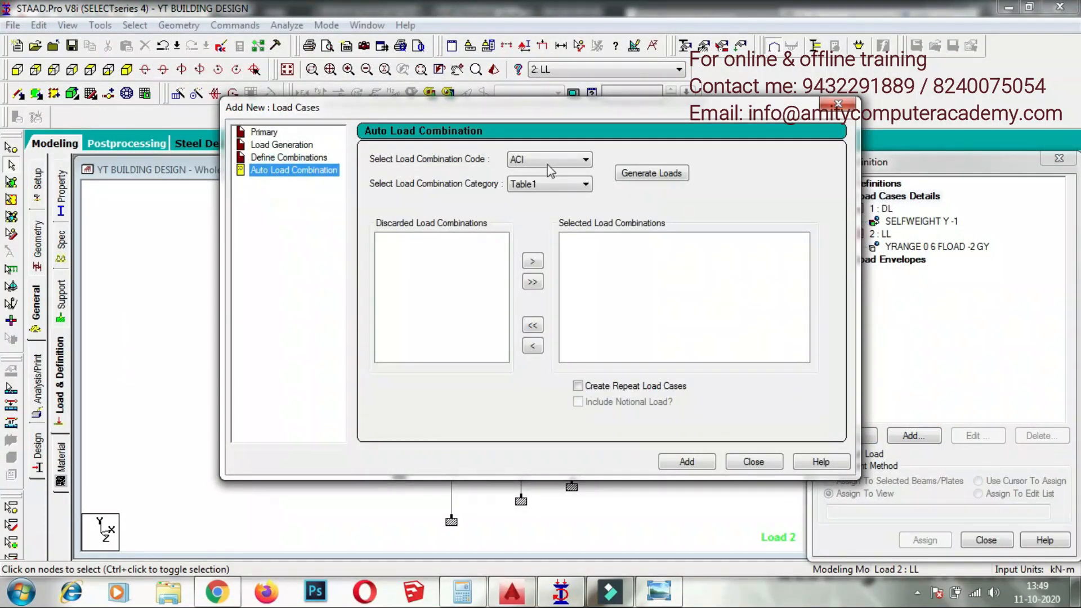
pyautogui.click(549, 160)
pyautogui.click(538, 236)
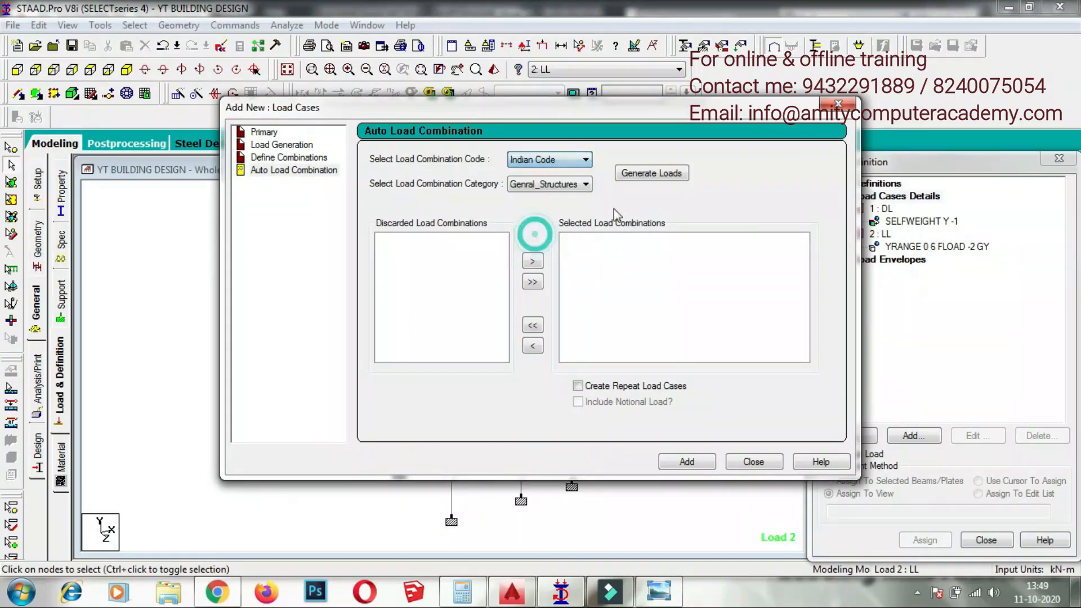
pyautogui.click(651, 174)
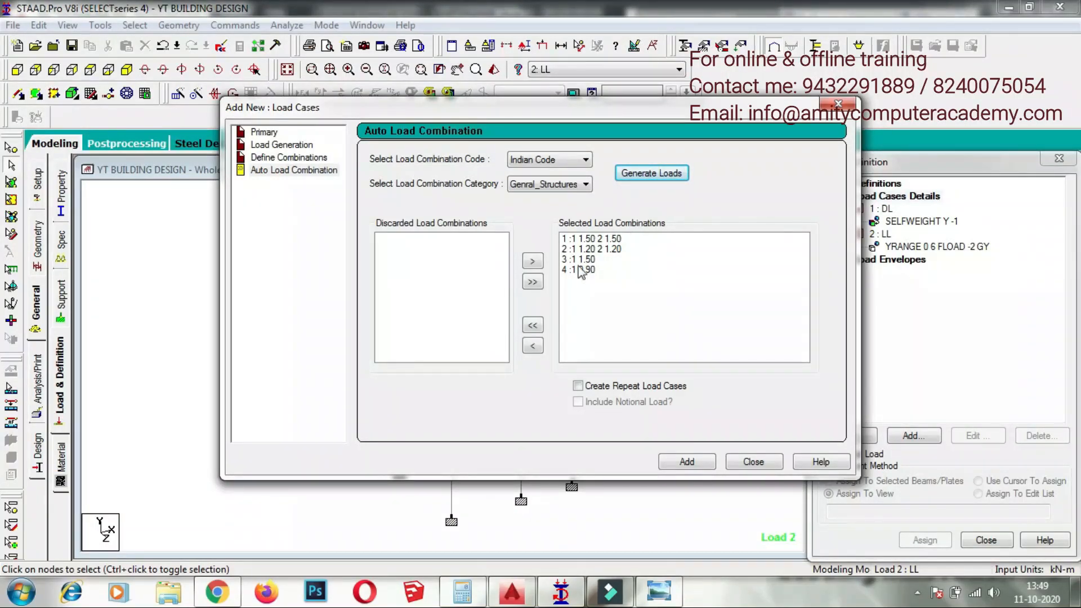
pyautogui.click(665, 466)
pyautogui.click(753, 461)
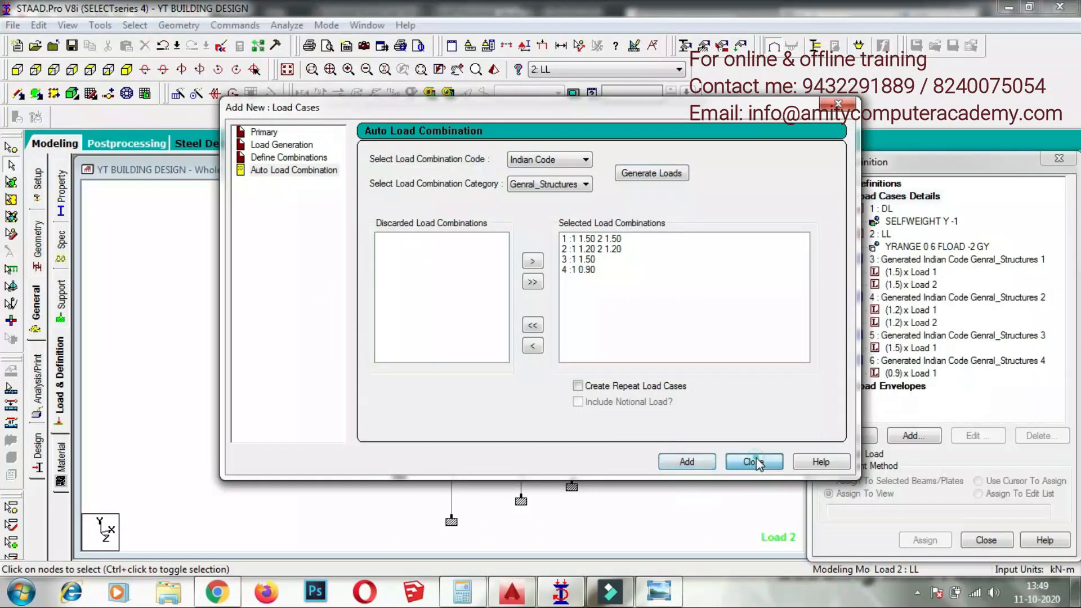
# - Add a Perform Analysis command with the print option All
pyautogui.click(217, 26)
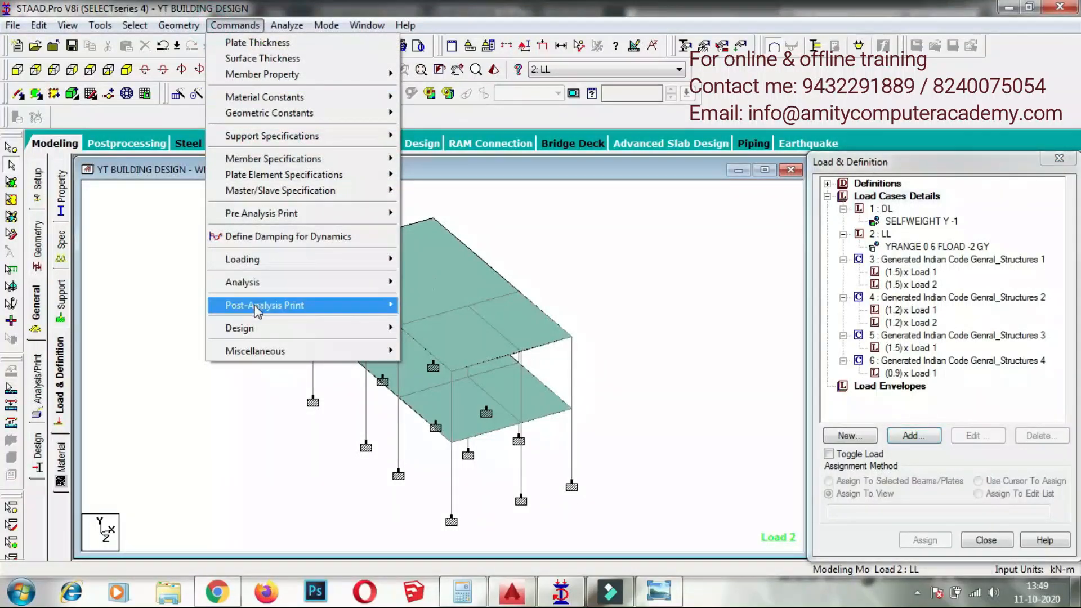
pyautogui.moveTo(248, 282)
pyautogui.click(441, 284)
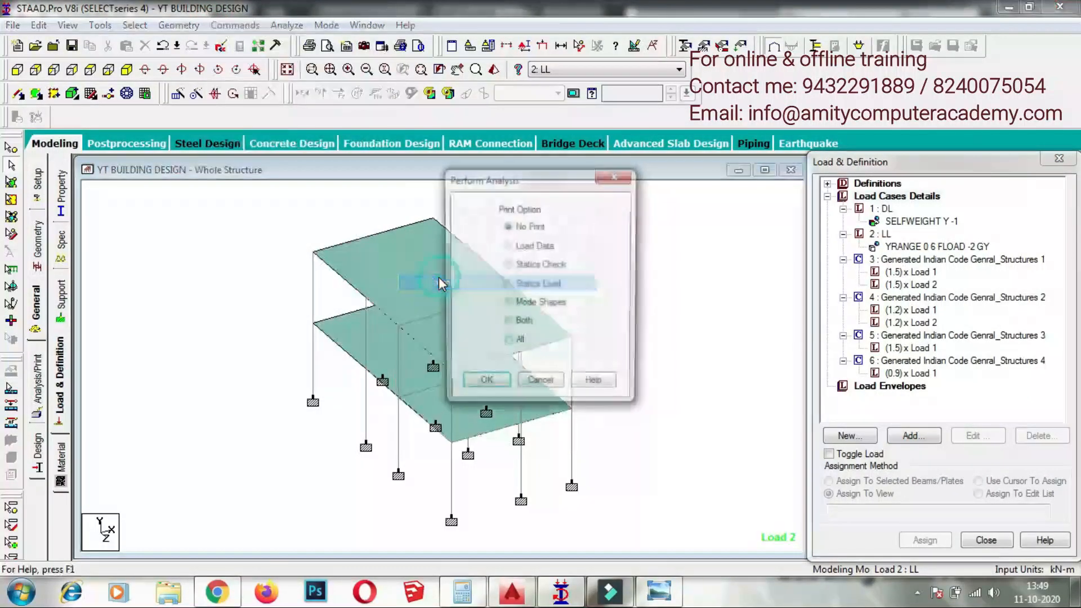
pyautogui.click(508, 342)
pyautogui.click(495, 387)
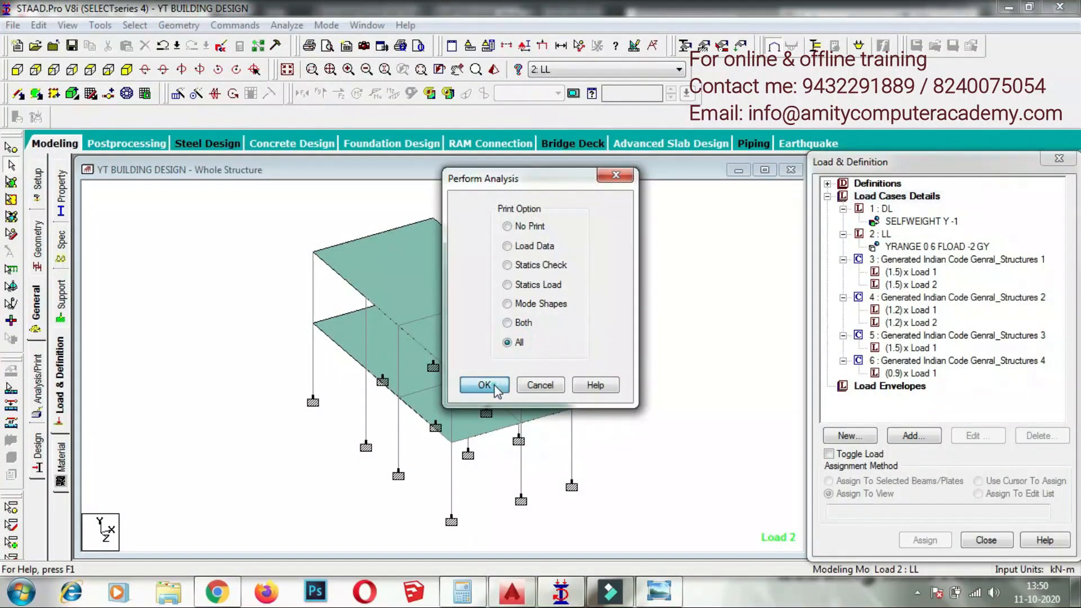
# - Run the analysis, saving the modified structure, and open the output file
pyautogui.click(285, 25)
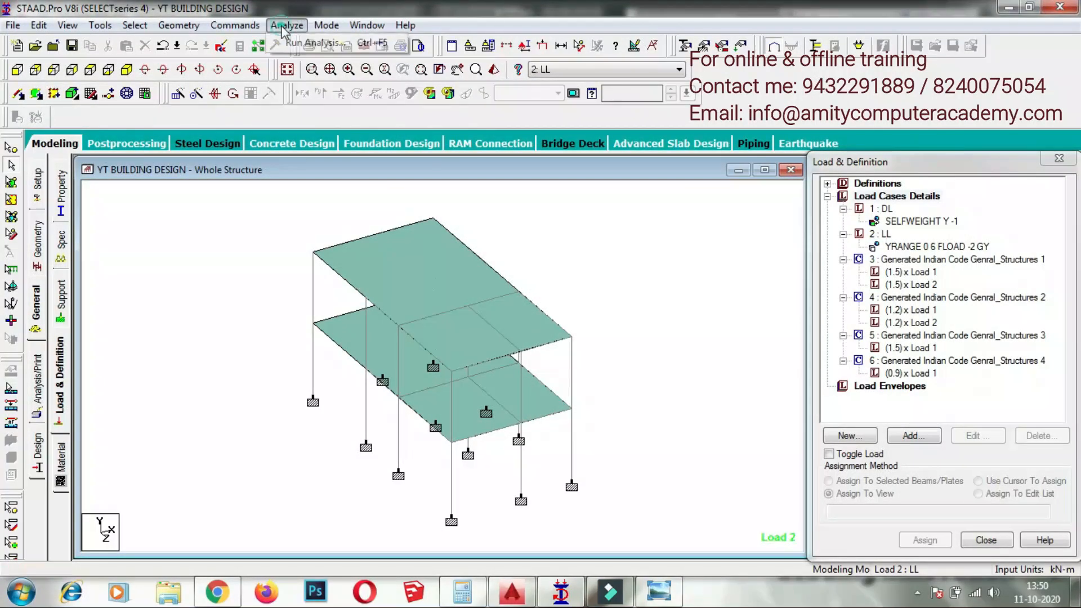
pyautogui.click(315, 43)
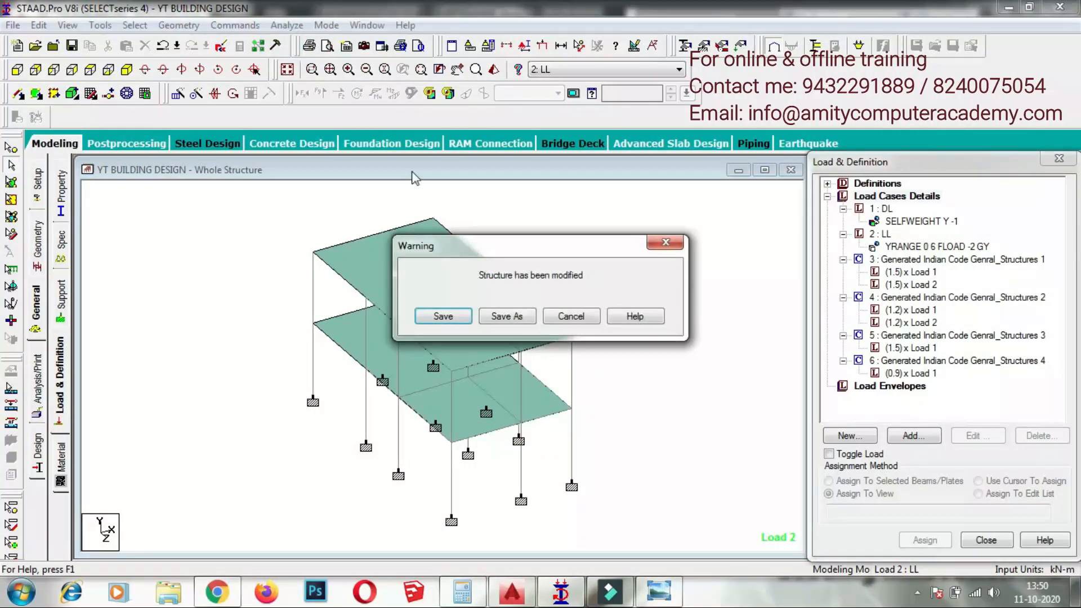
pyautogui.click(445, 317)
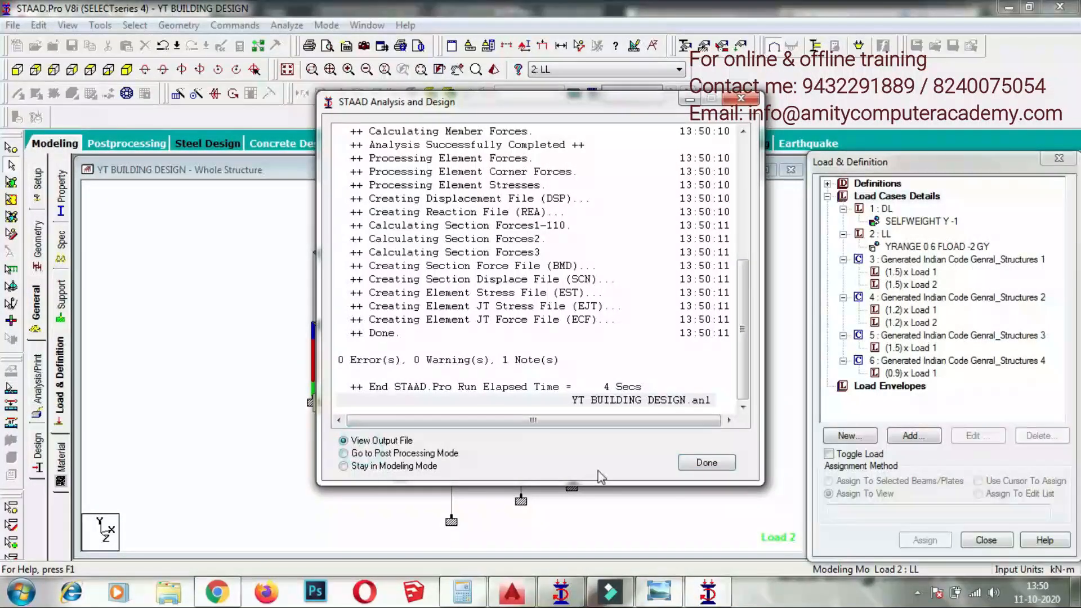
pyautogui.click(704, 462)
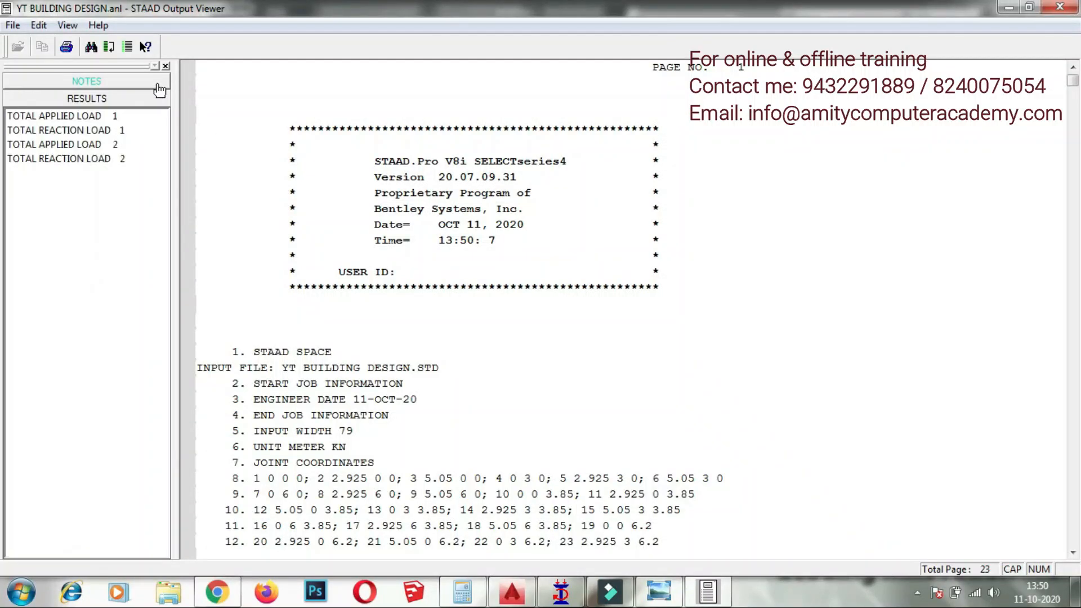
# - Examine the applied load totals, maximum displacements and joint load summary for load case 1 in the output file
pyautogui.click(94, 116)
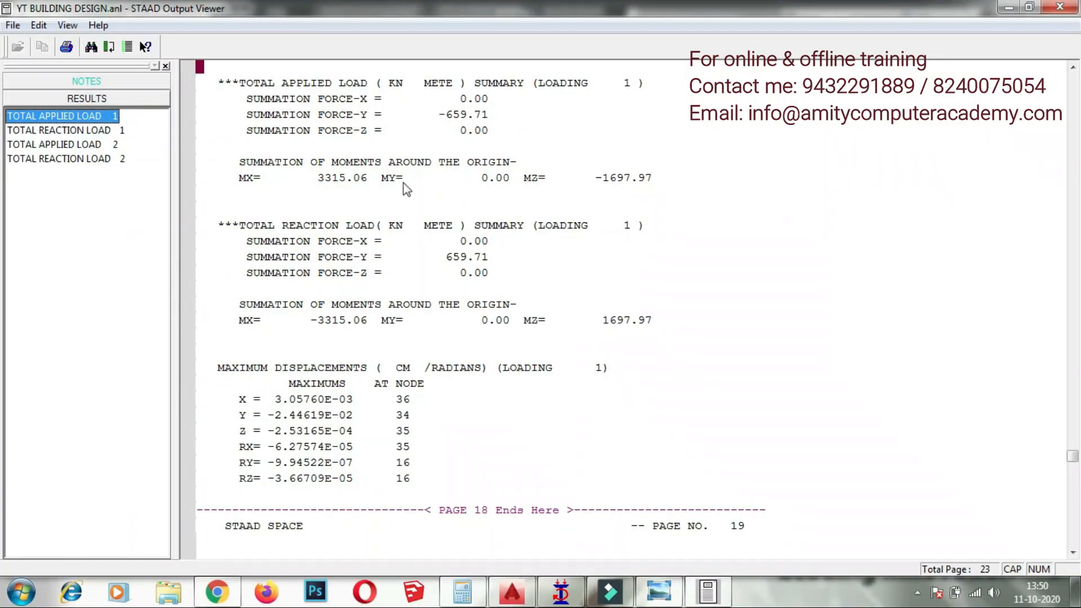
pyautogui.click(722, 291)
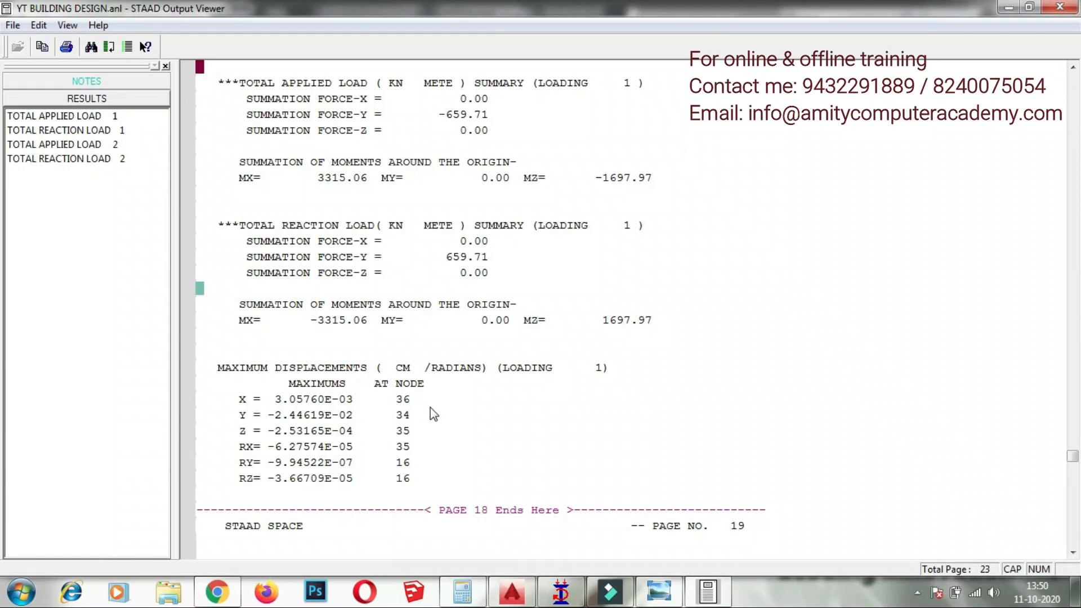
pyautogui.scroll(-6, 433, 414)
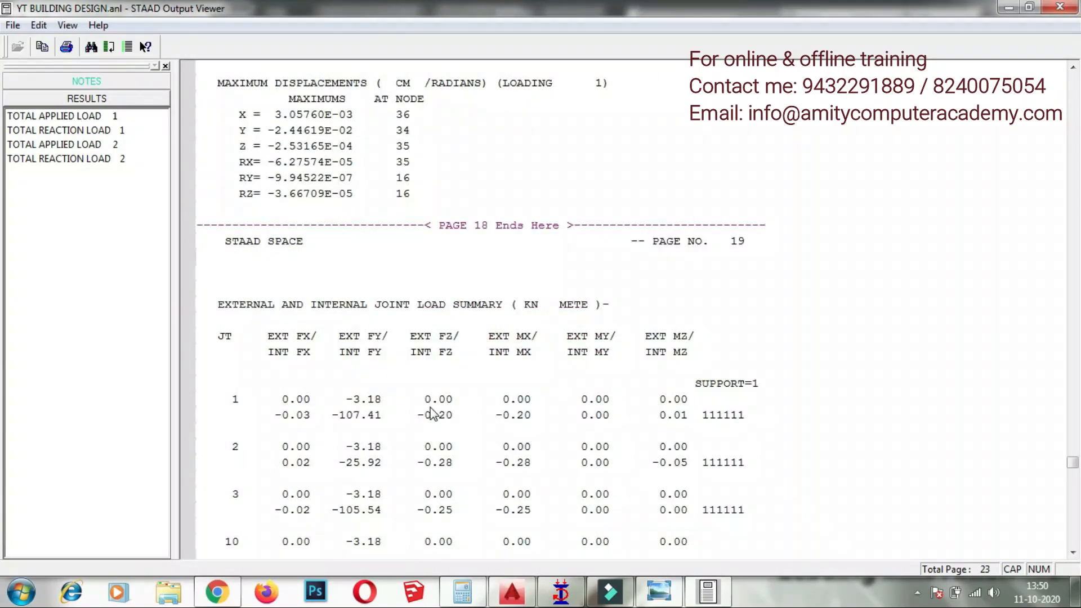
pyautogui.scroll(-15, 433, 414)
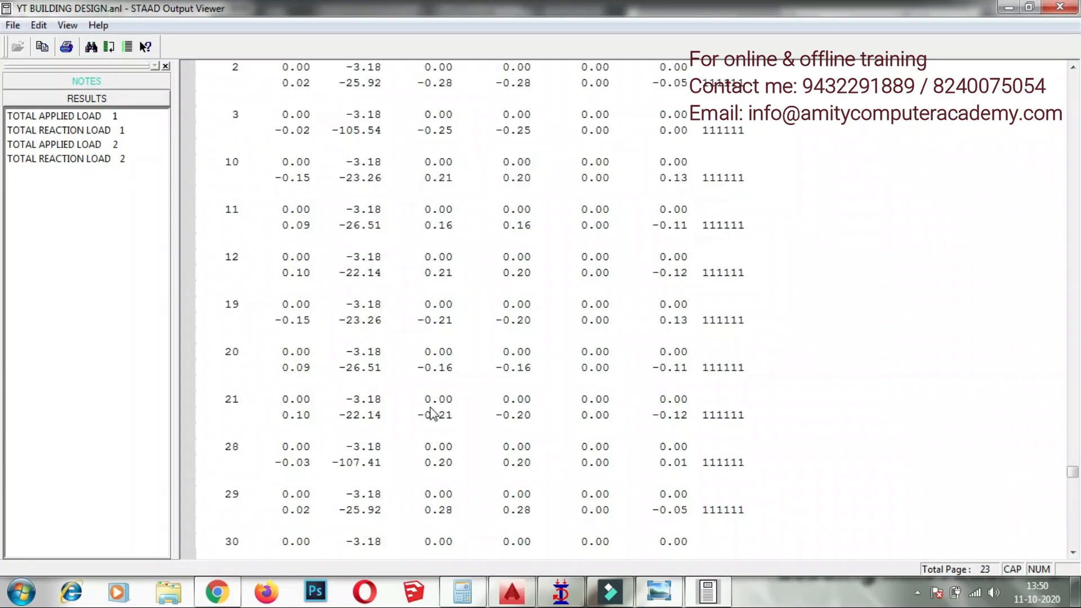
pyautogui.scroll(-12, 432, 414)
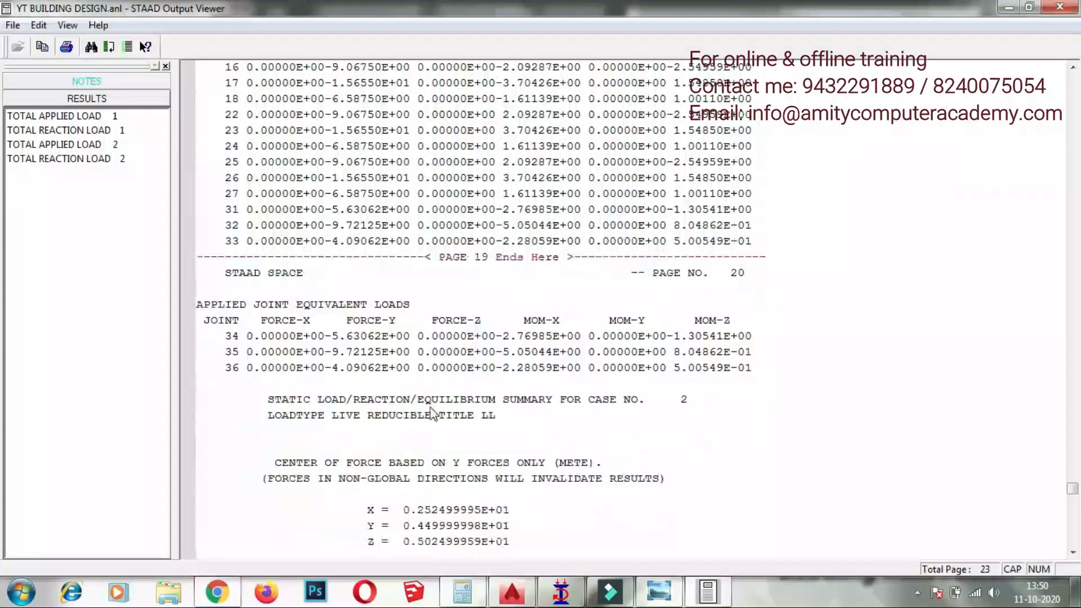
pyautogui.scroll(-1, 431, 414)
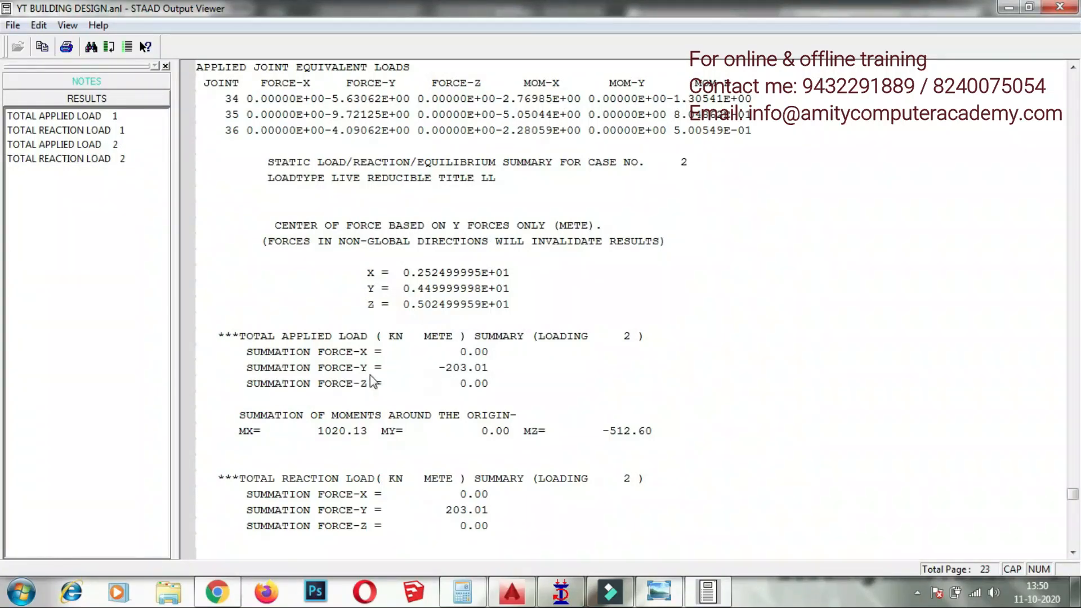
# - Examine the applied load totals, displacements and joint loads for load case 2 through to the end of the output file
pyautogui.click(51, 145)
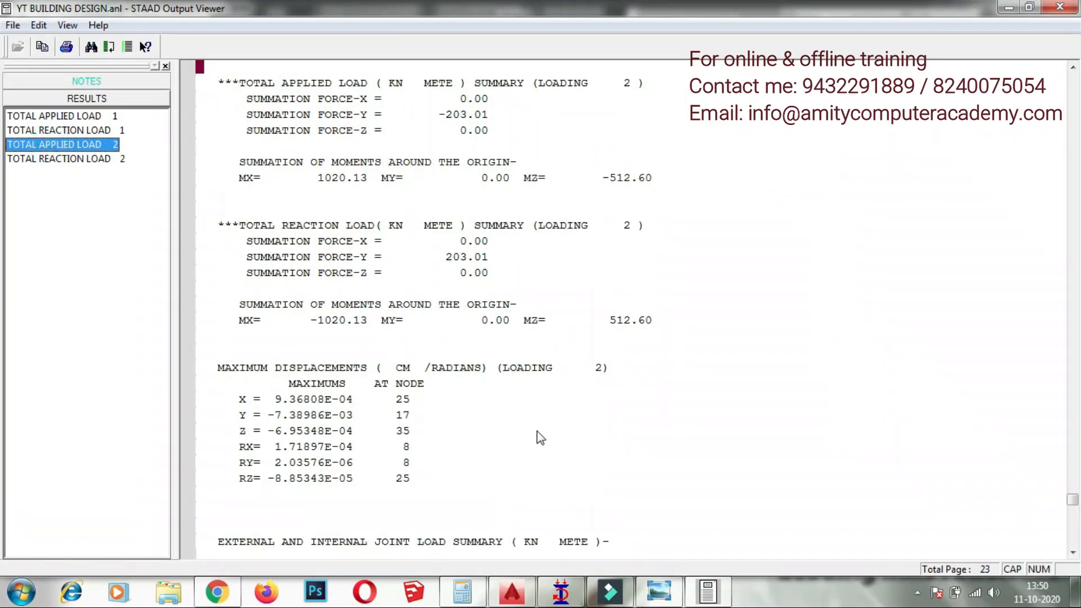
pyautogui.click(796, 428)
pyautogui.scroll(-10, 790, 425)
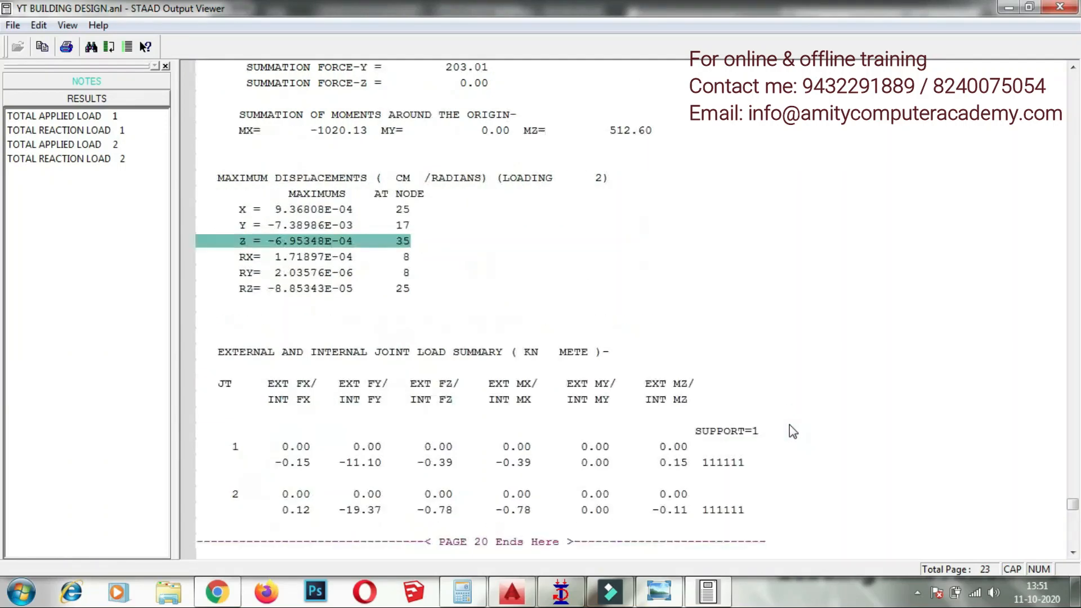
pyautogui.scroll(-3, 788, 426)
pyautogui.scroll(-15, 788, 426)
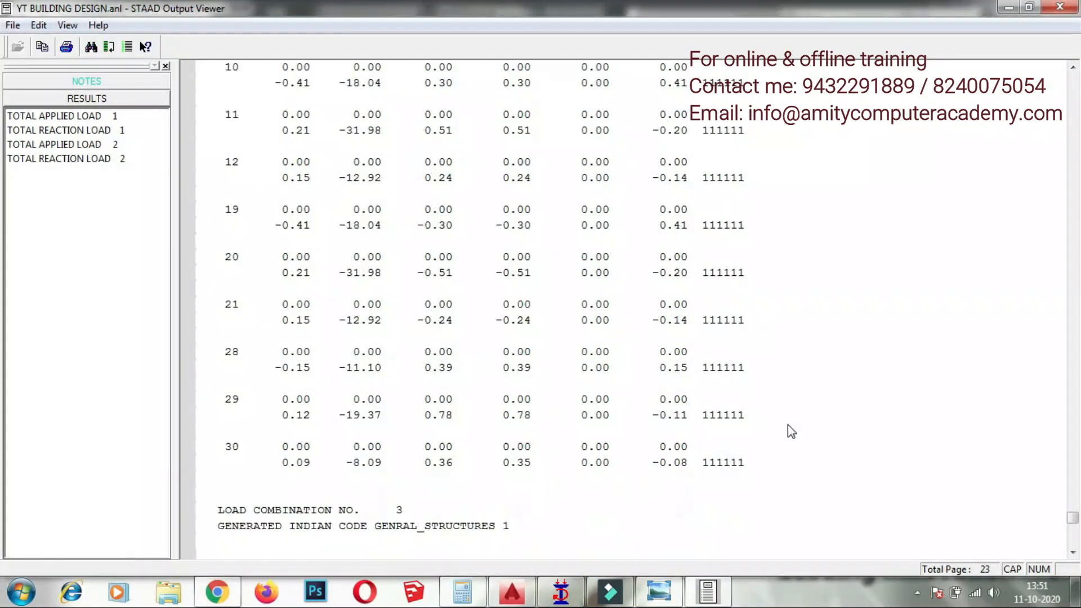
pyautogui.scroll(-10, 789, 426)
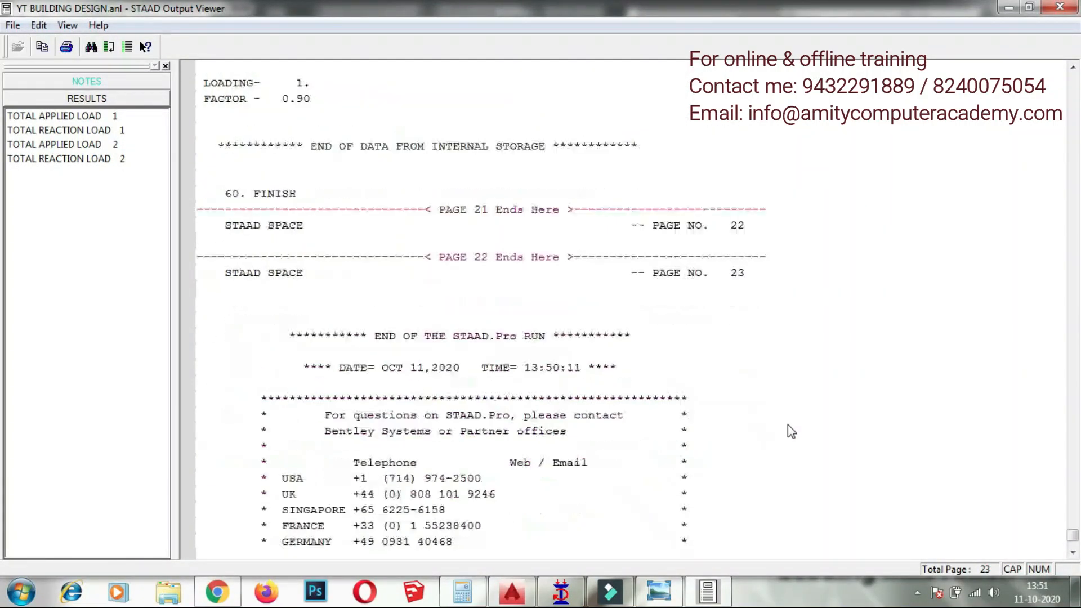
# - Check the total reaction load summary for load case 1 and close the output file
pyautogui.click(48, 132)
pyautogui.click(728, 228)
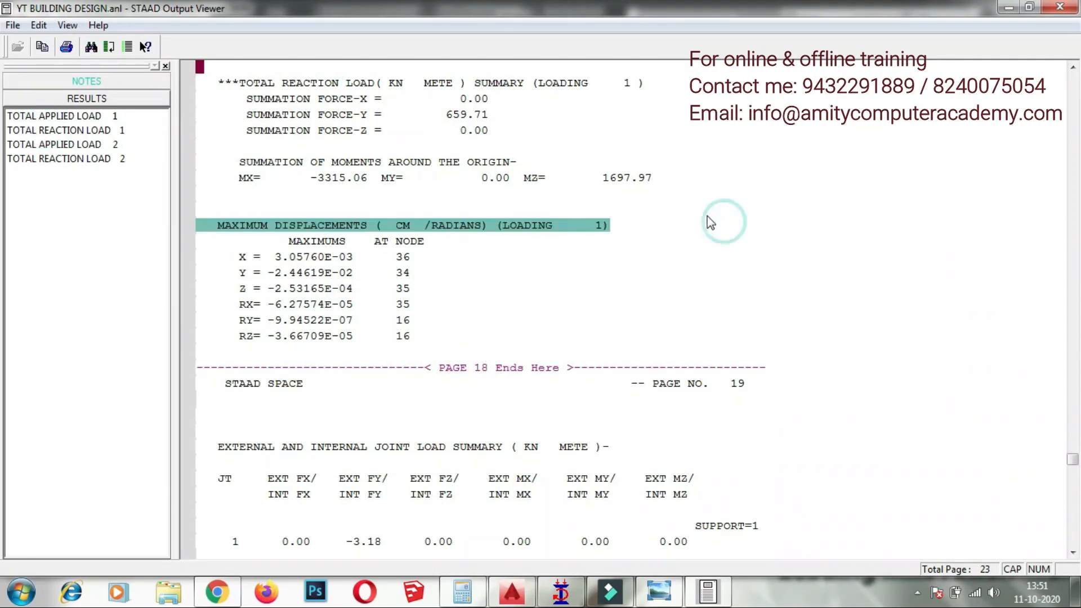
pyautogui.click(1061, 8)
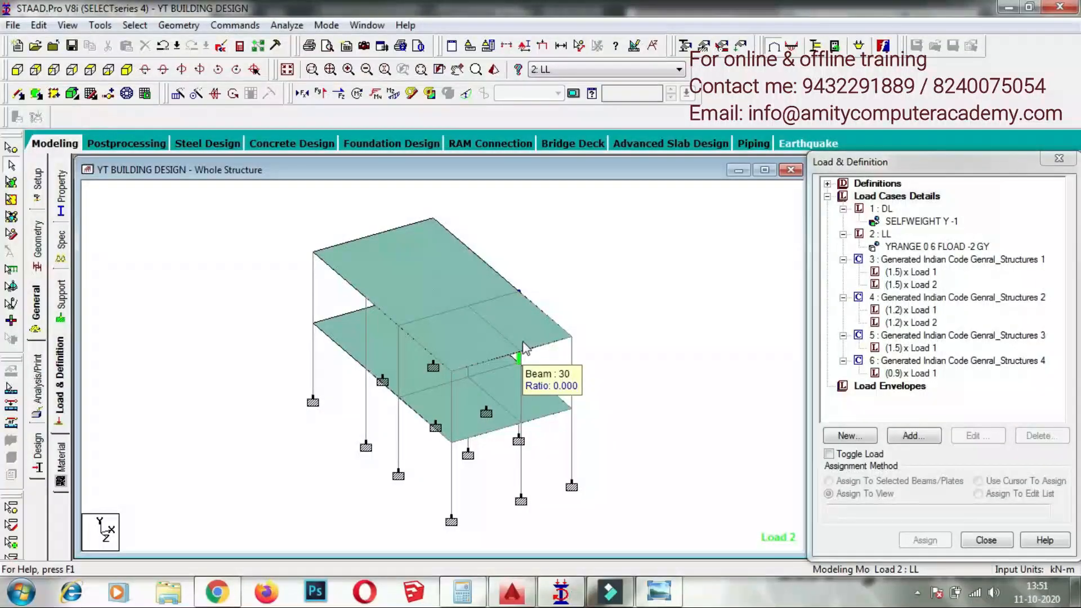
# - Start the concrete design setup for the whole structure and set the design code to IS456
pyautogui.click(39, 456)
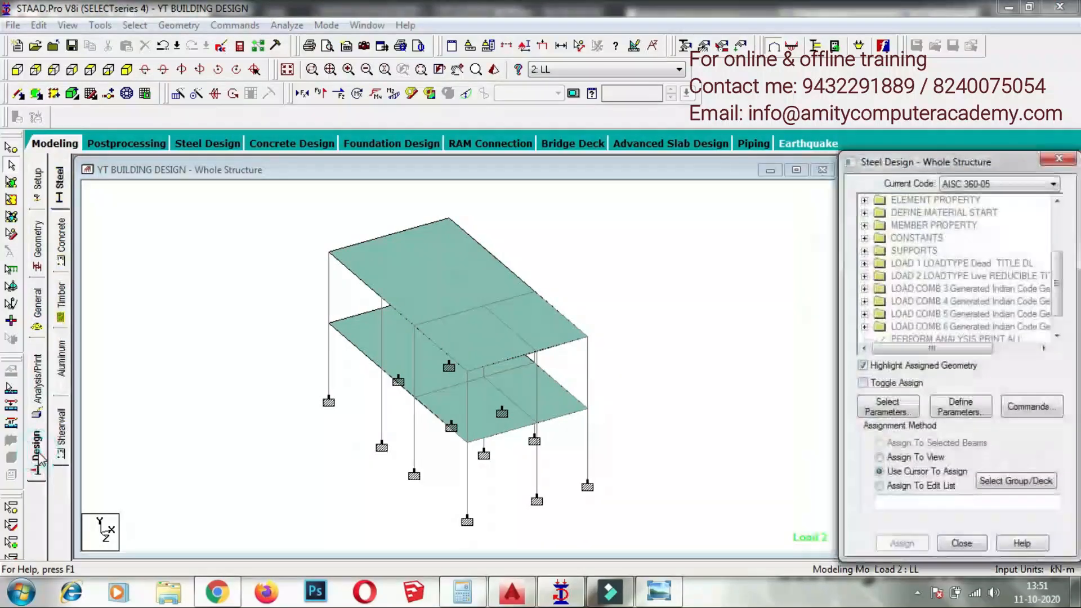
pyautogui.click(63, 244)
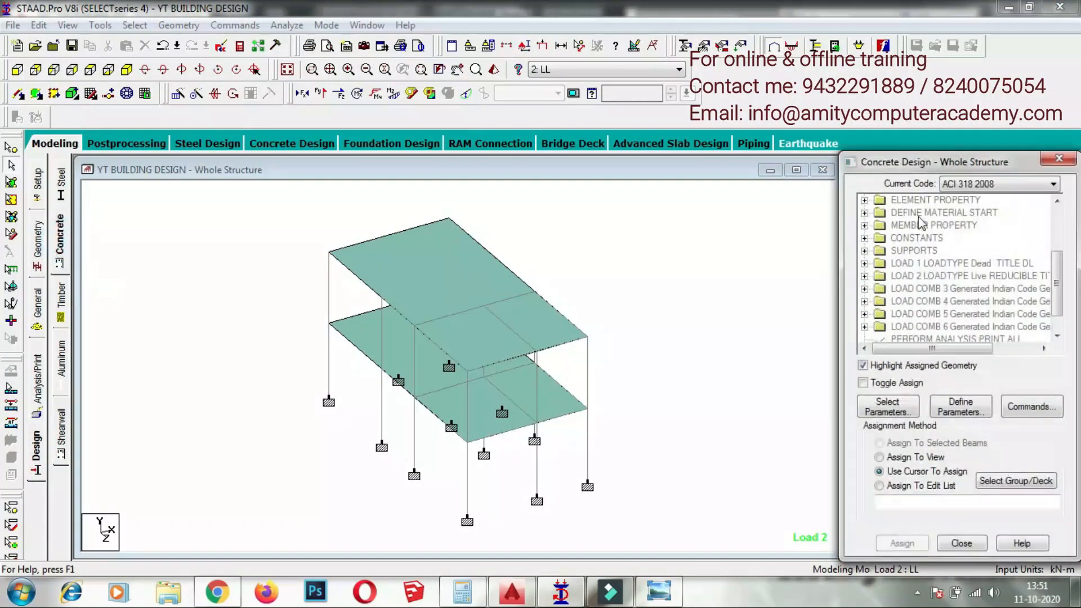
pyautogui.click(960, 186)
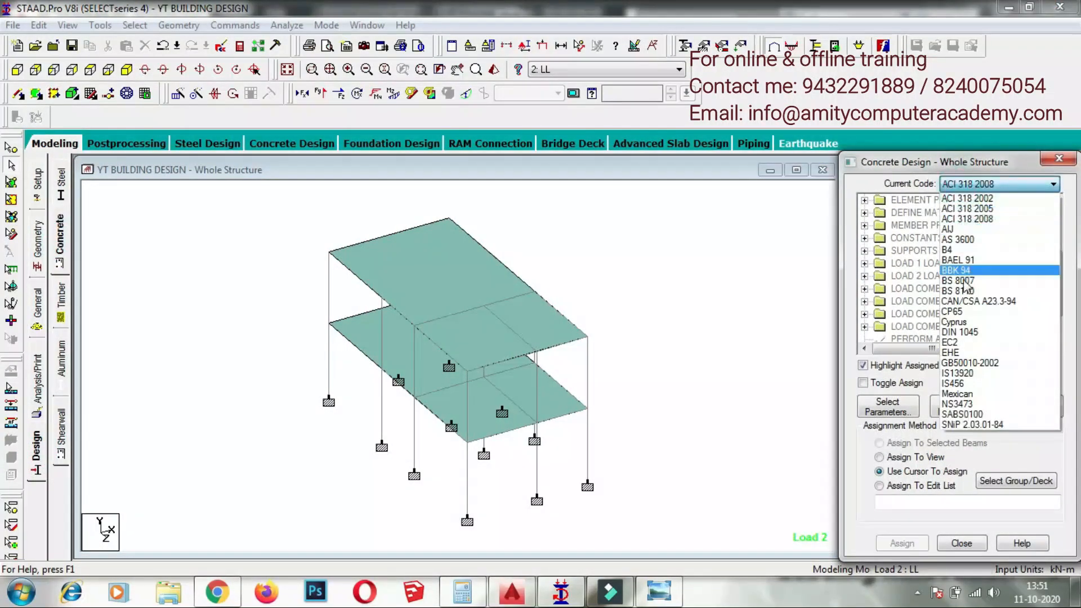
pyautogui.click(965, 384)
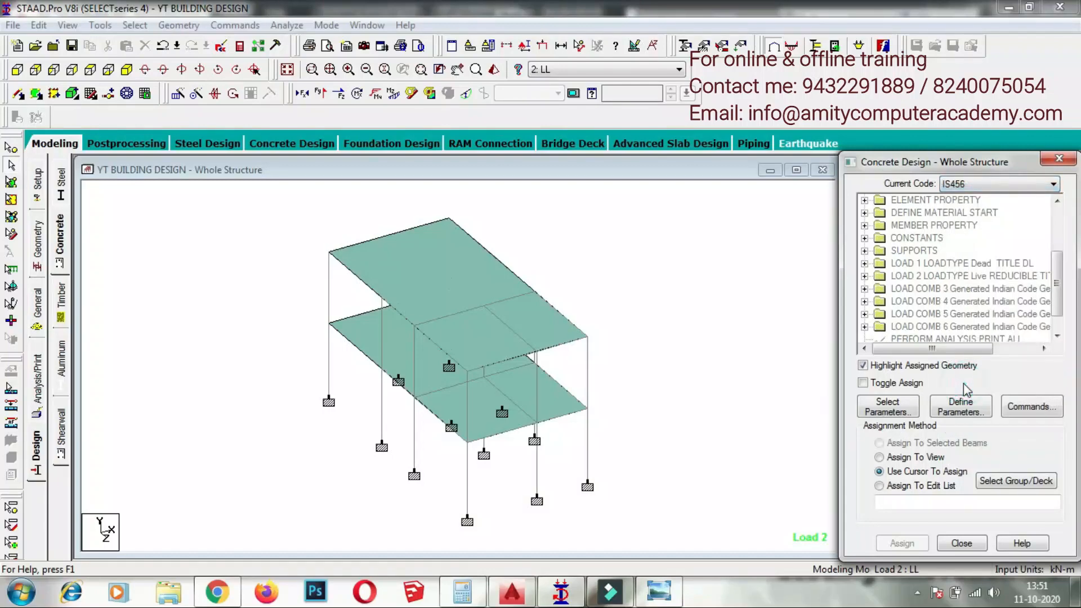
# - Clear the selected design parameters and choose only Clear, Fc, Fymain and Fysec
pyautogui.click(898, 416)
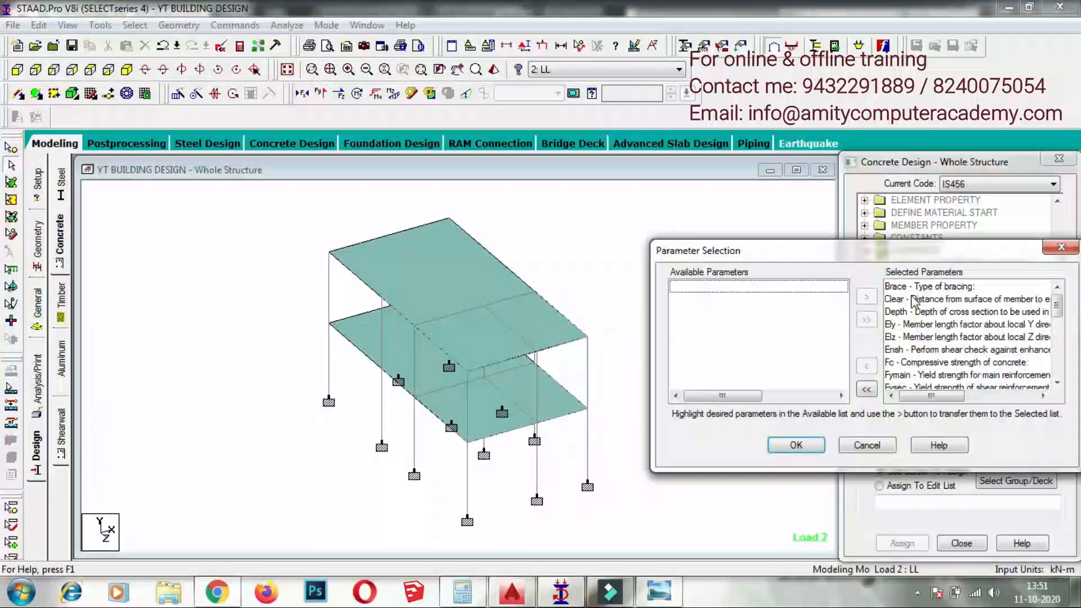
pyautogui.click(874, 393)
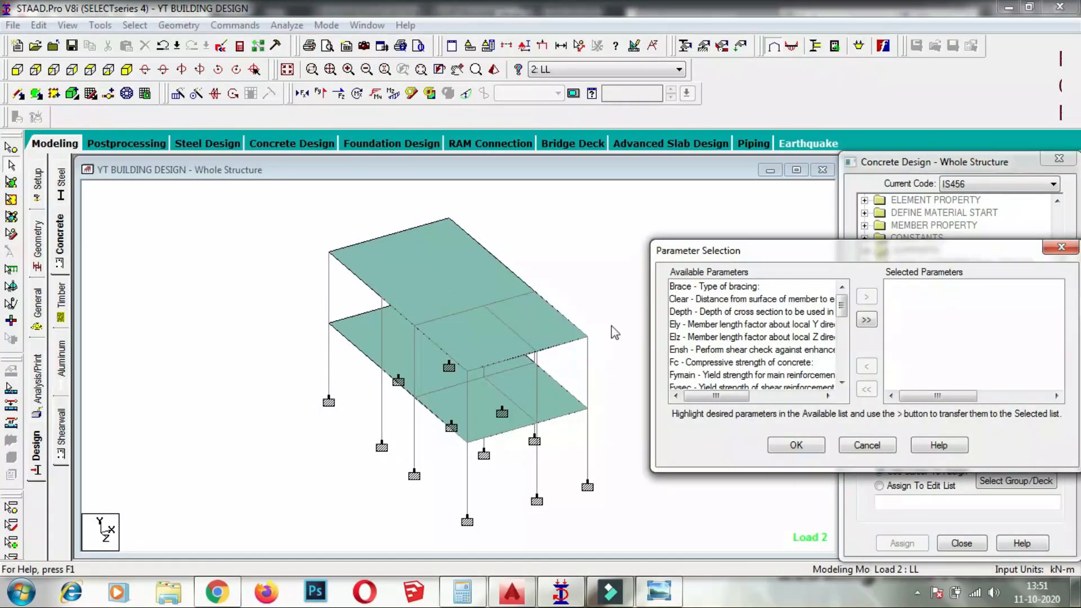
pyautogui.click(714, 301)
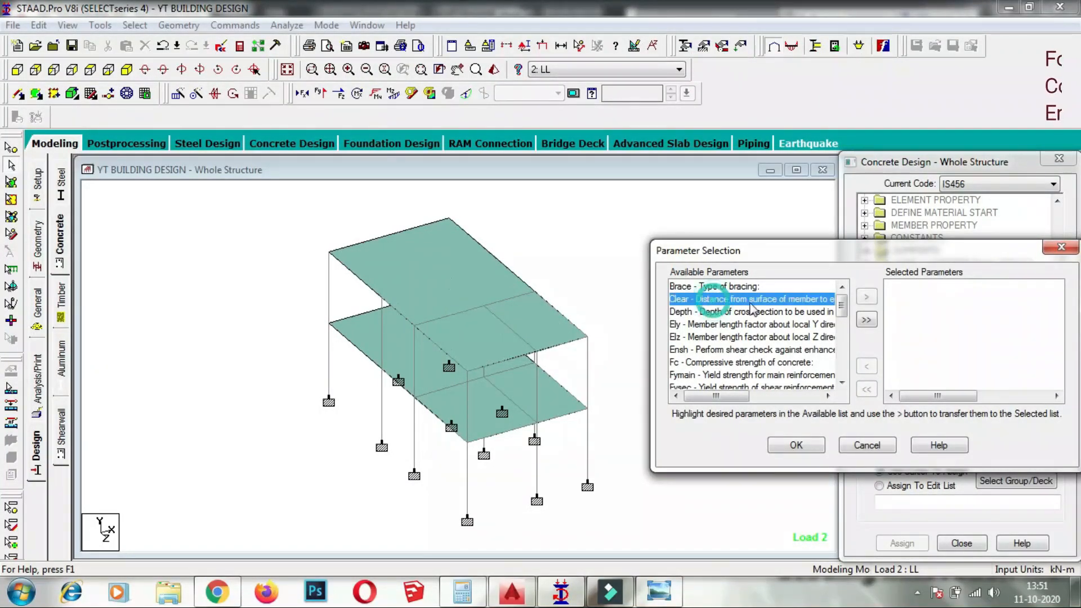
pyautogui.click(867, 297)
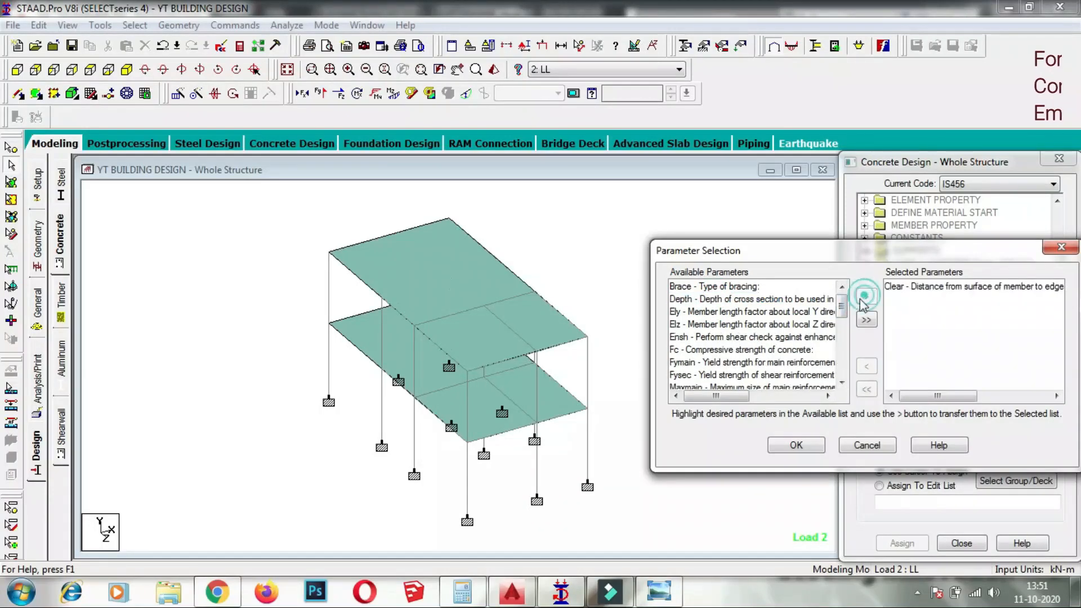
pyautogui.click(710, 350)
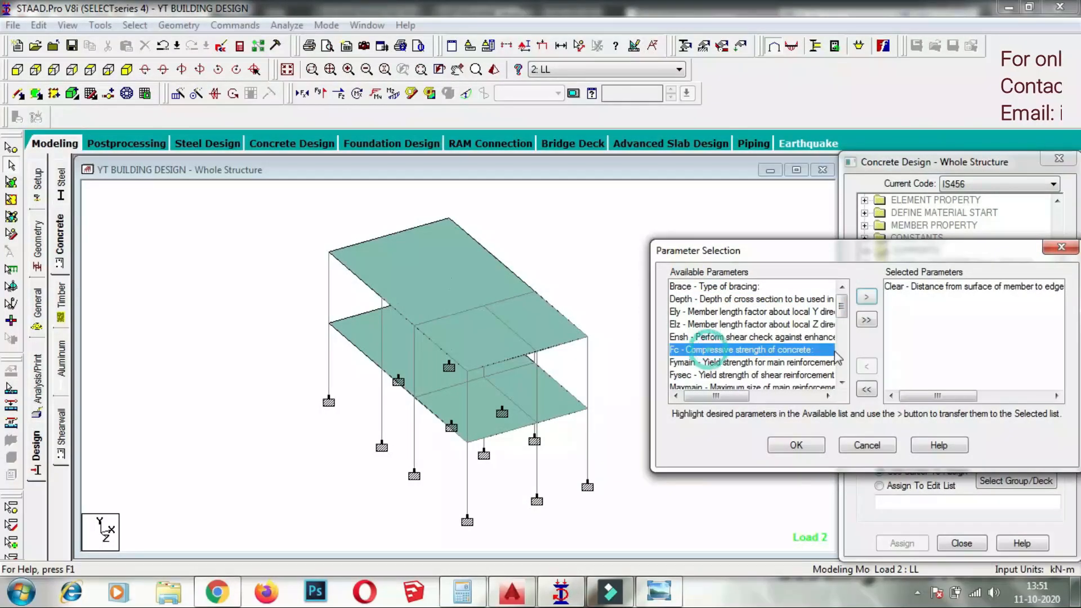
pyautogui.click(867, 299)
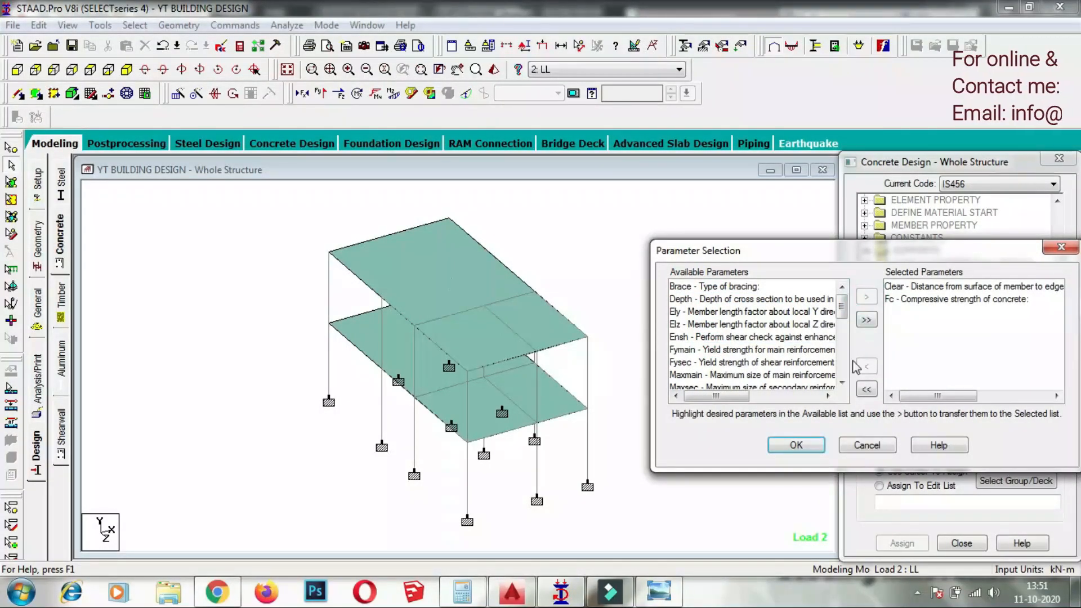
pyautogui.click(730, 351)
pyautogui.click(865, 297)
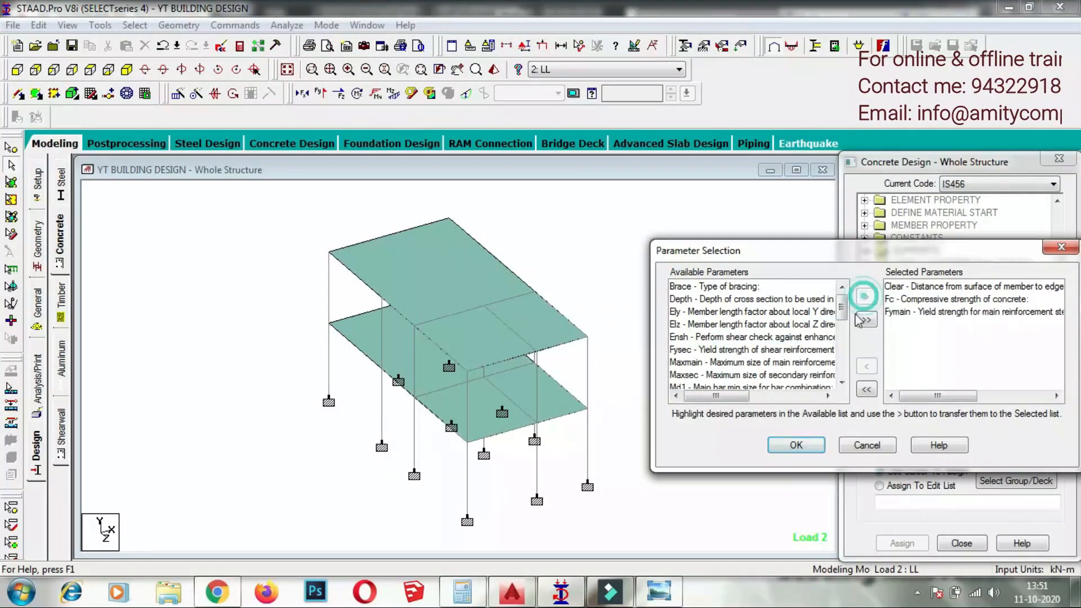
pyautogui.click(730, 351)
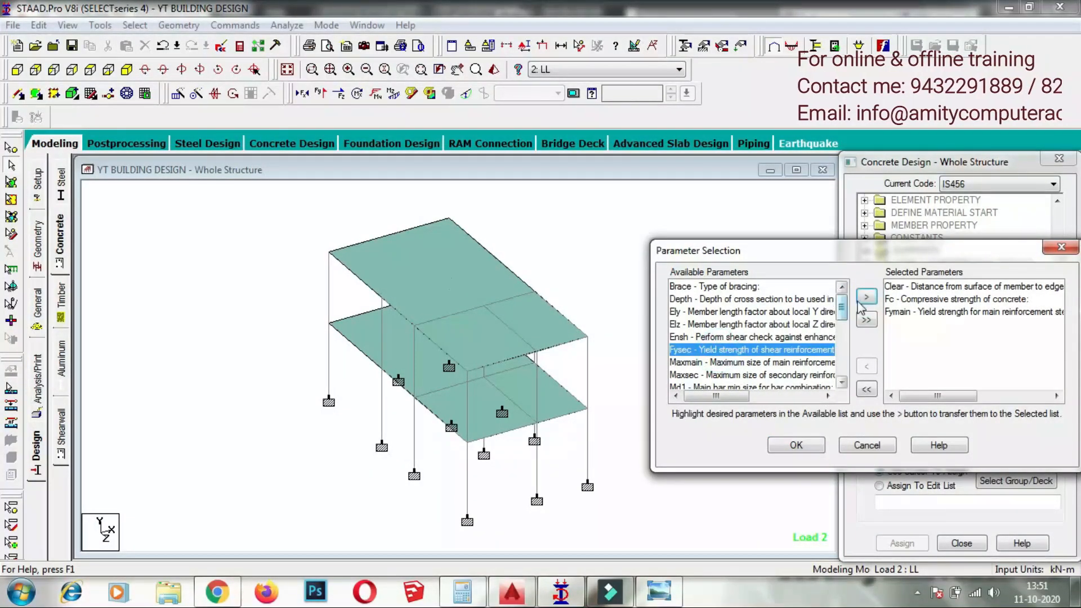
pyautogui.click(866, 298)
pyautogui.click(796, 446)
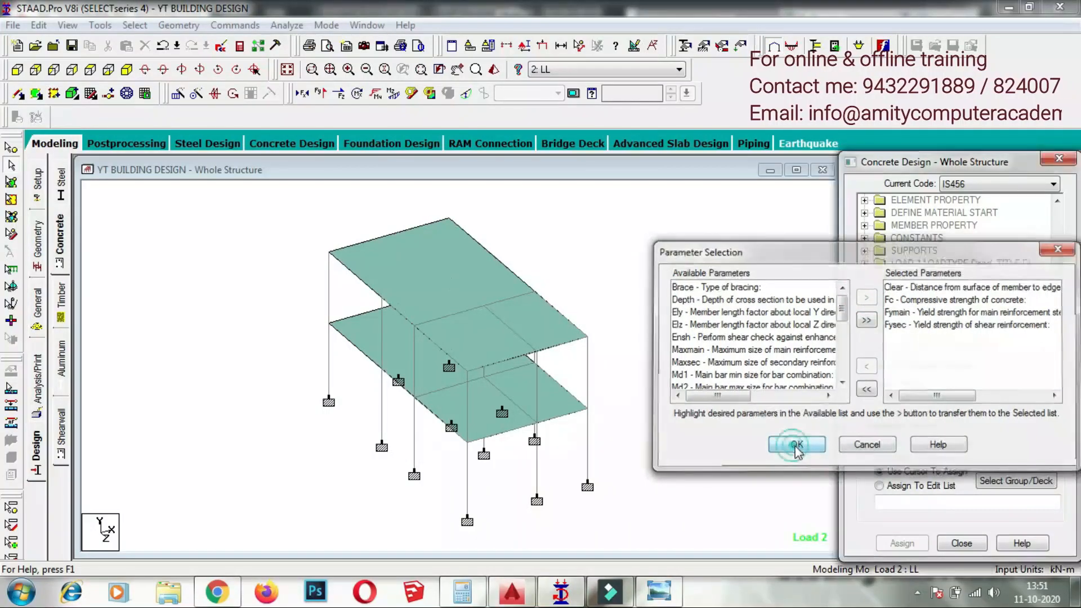
# - Define two CLEAR parameters for the distance to the outermost reinforcement, one of 0.04 m and one of 0.025 m
pyautogui.click(959, 408)
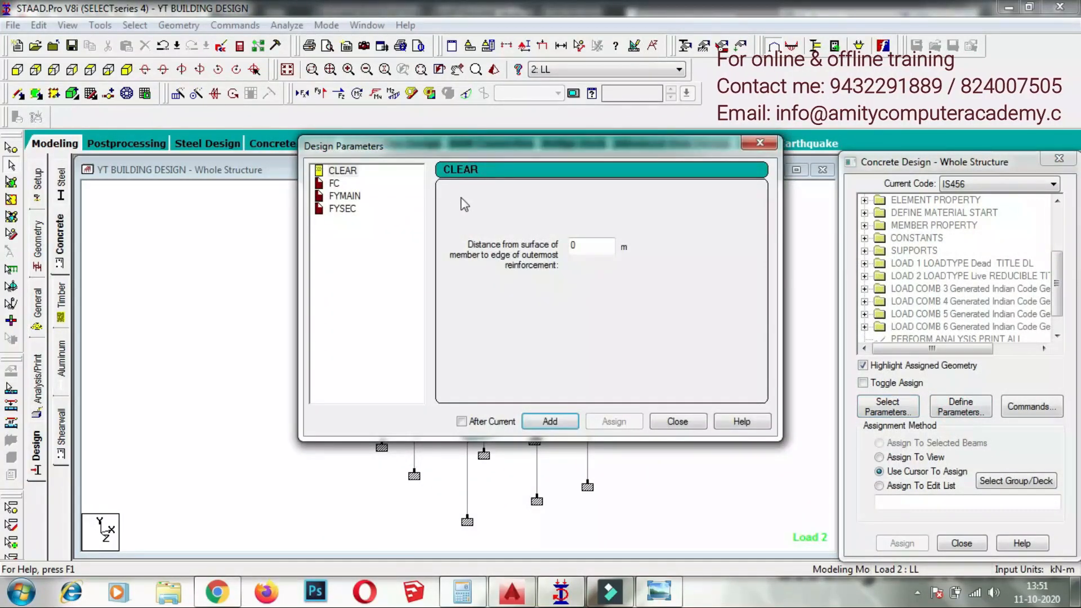
pyautogui.doubleClick(580, 245)
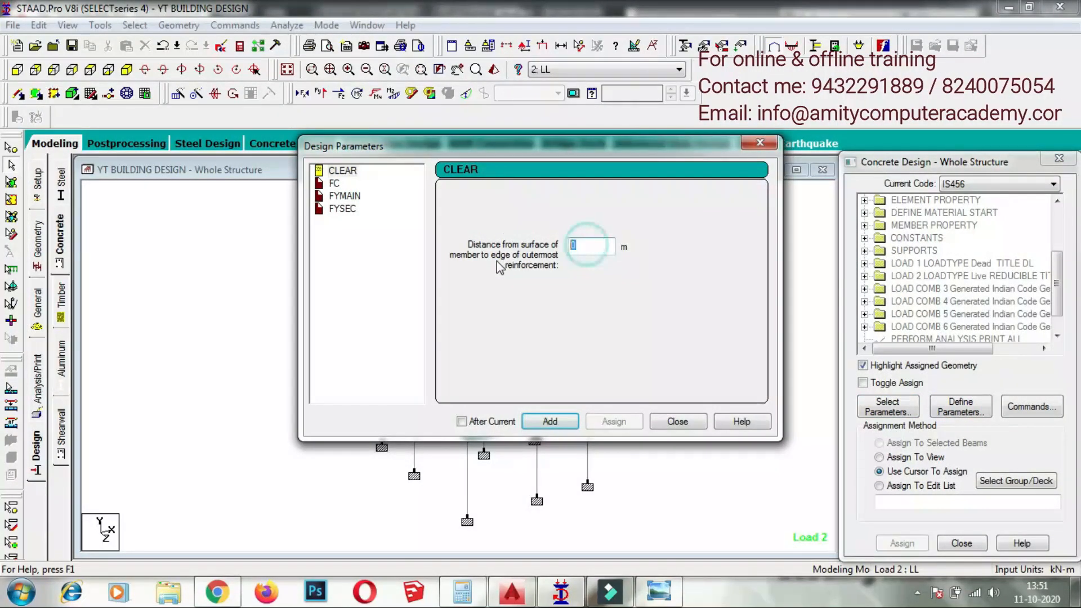
pyautogui.write('.0')
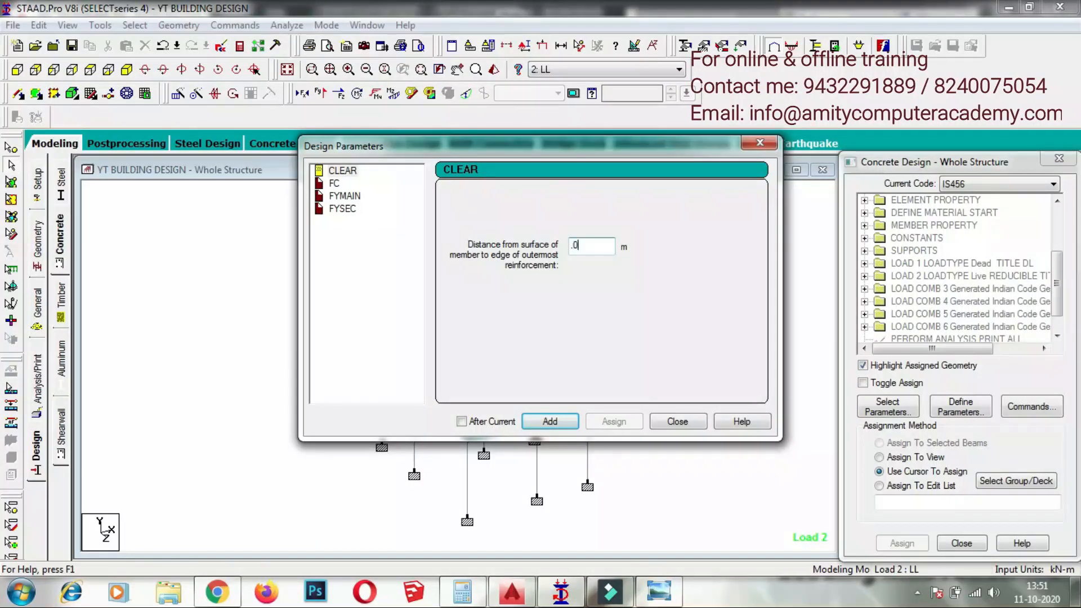
pyautogui.write('4')
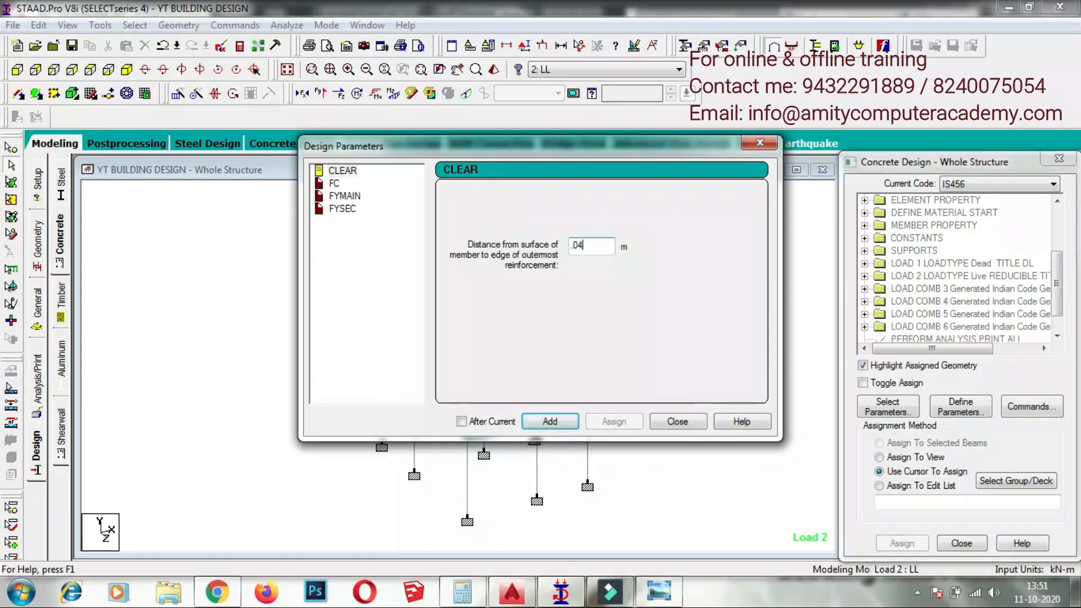
pyautogui.press('Return')
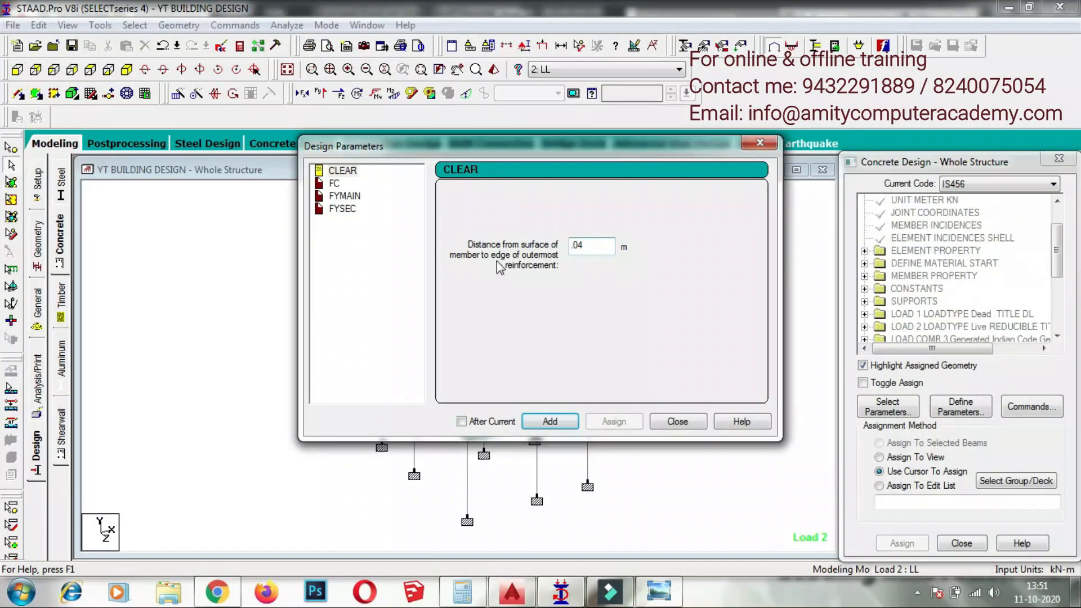
pyautogui.doubleClick(584, 246)
pyautogui.press('BackSpace')
pyautogui.write('.025')
# - Define the concrete compressive strength FC as 25000 kN/m2 and the main reinforcement yield strength FYMAIN as 415000 kN/m2
pyautogui.click(337, 185)
pyautogui.doubleClick(589, 246)
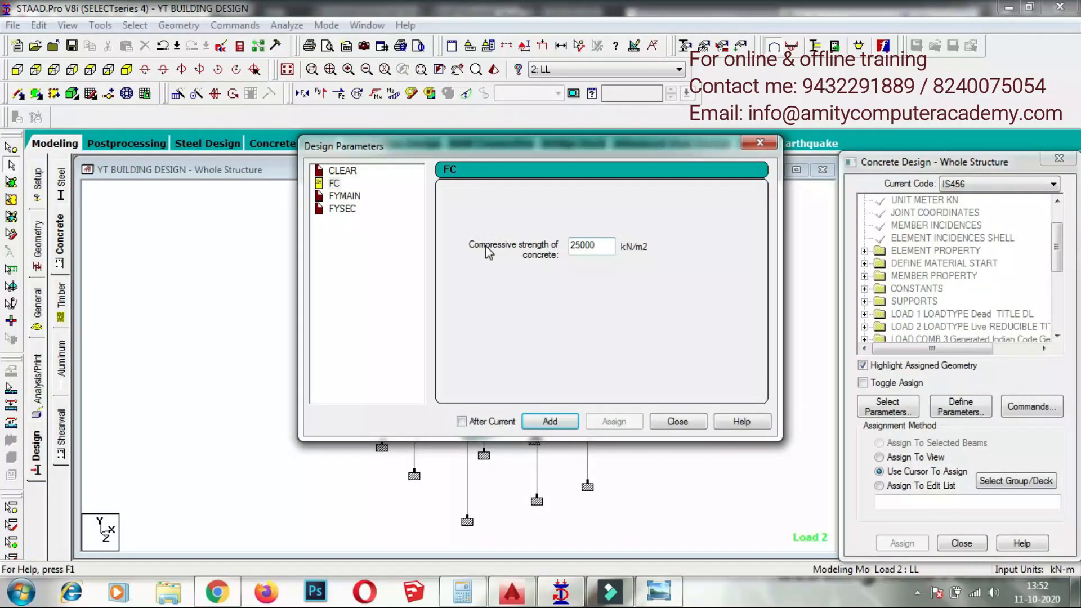
pyautogui.click(346, 196)
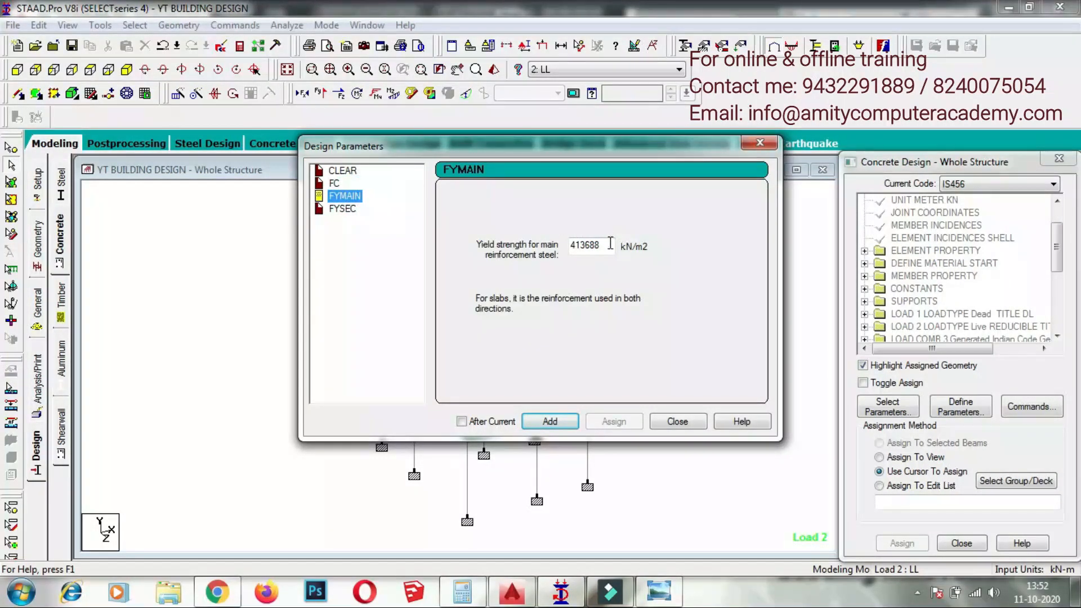
pyautogui.doubleClick(589, 245)
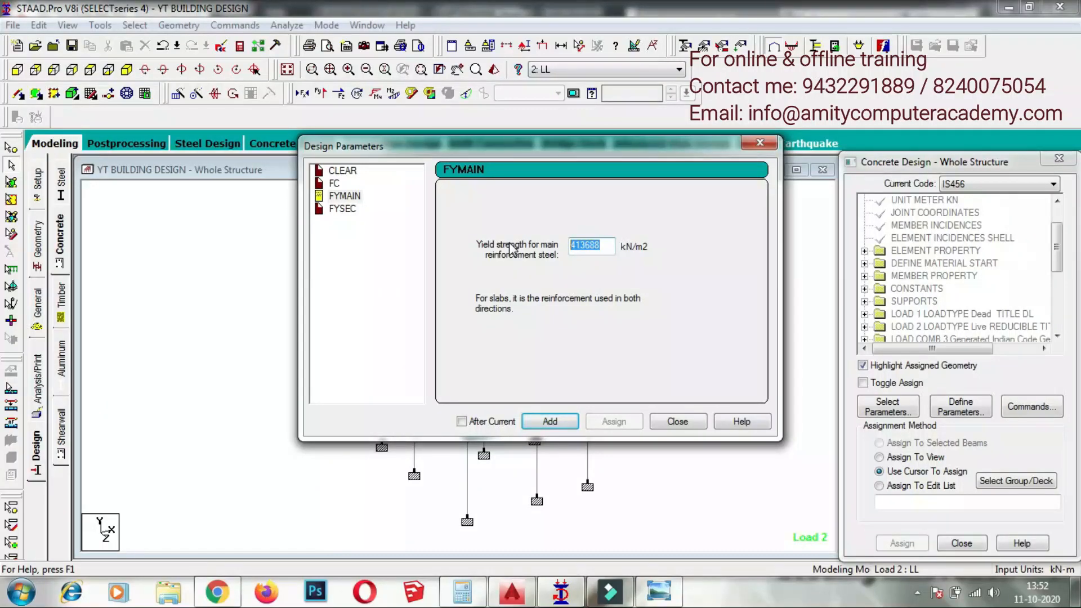
pyautogui.write('415000')
# - Define the shear reinforcement yield strength FYSEC as 415000 kN/m2 and finish defining the design parameters
pyautogui.click(341, 209)
pyautogui.doubleClick(614, 247)
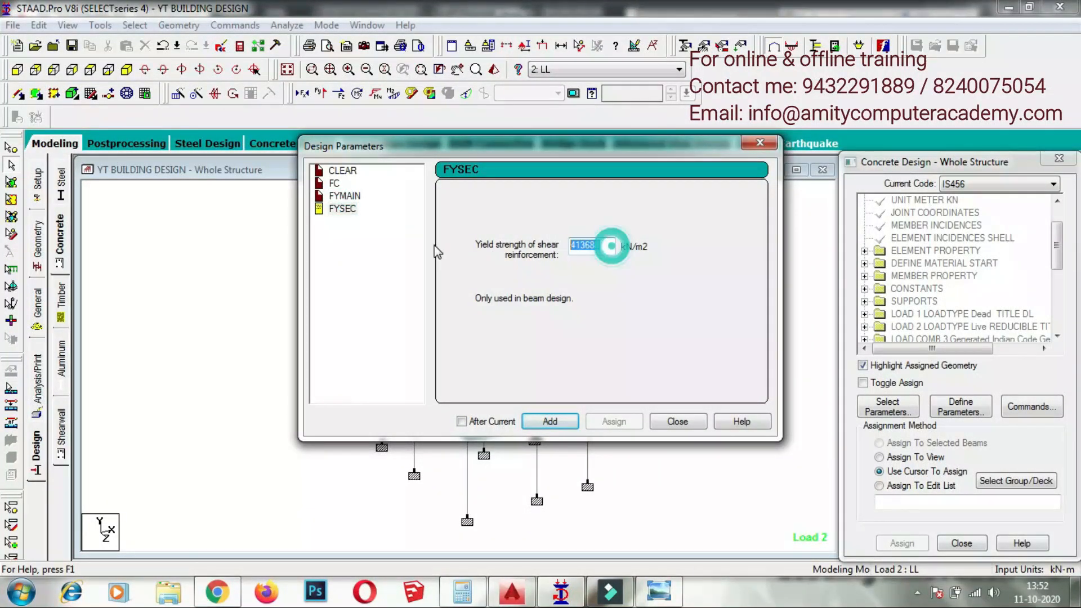
pyautogui.write('415000')
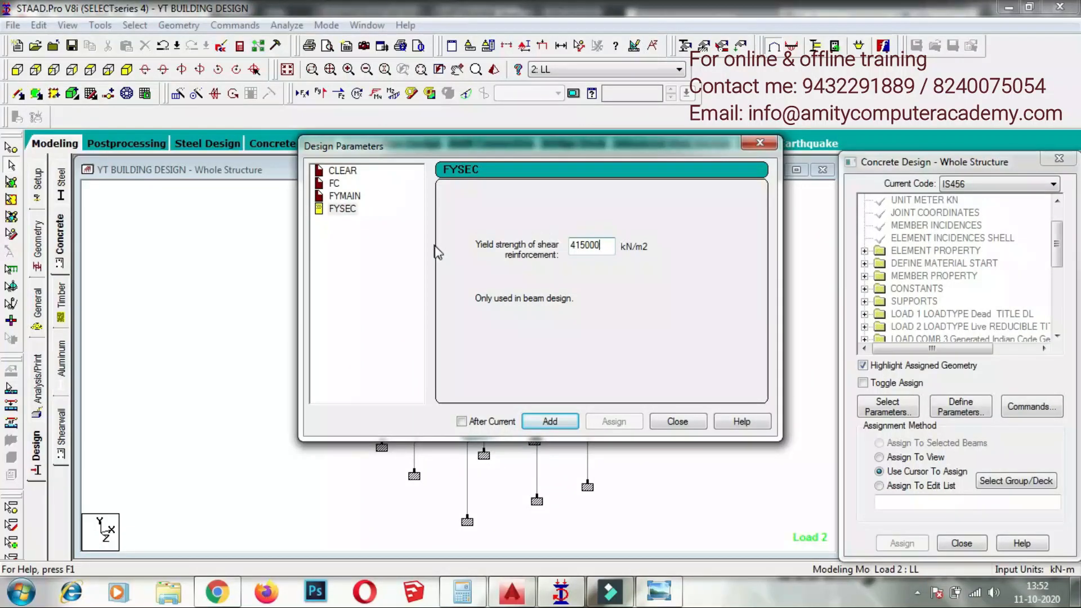
pyautogui.click(678, 421)
# - Assign the CLEAR 0.04 parameter to all columns, selected as the members parallel to Y
pyautogui.moveTo(1058, 247); pyautogui.dragTo(1058, 315)
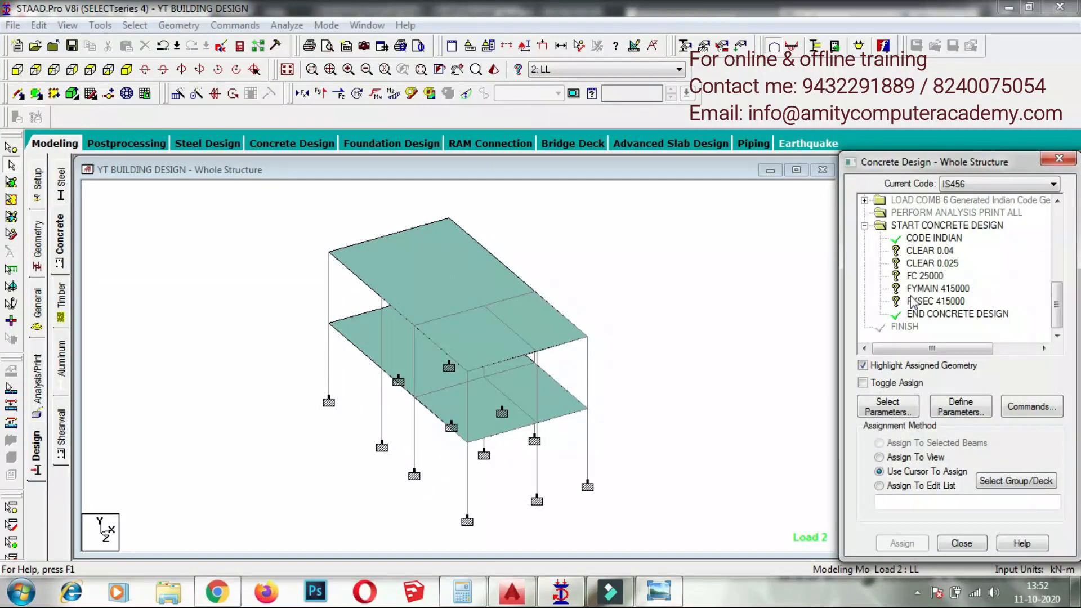
pyautogui.click(930, 251)
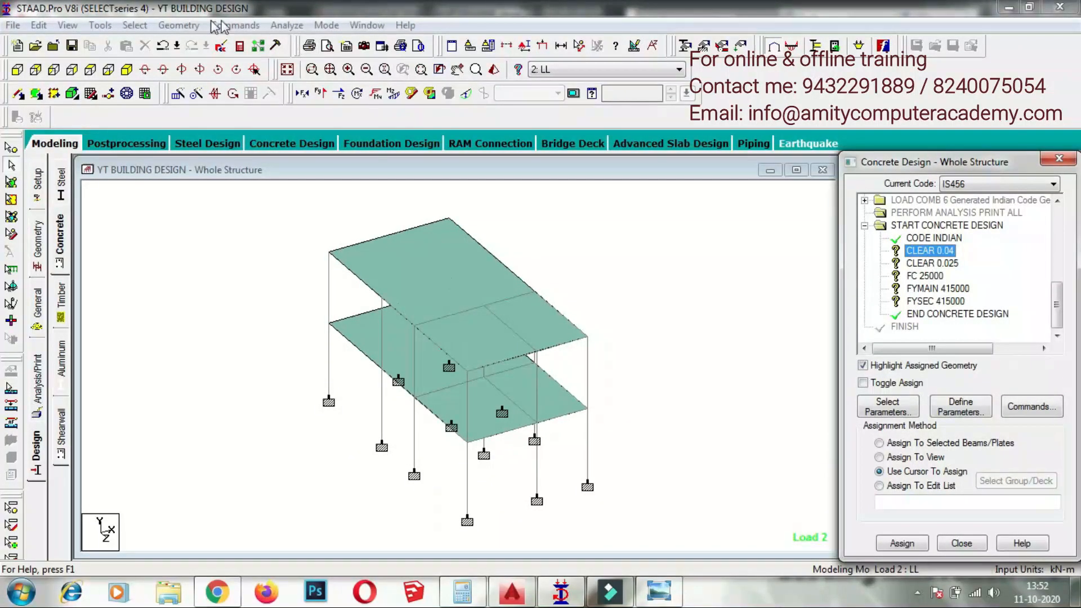
pyautogui.click(138, 26)
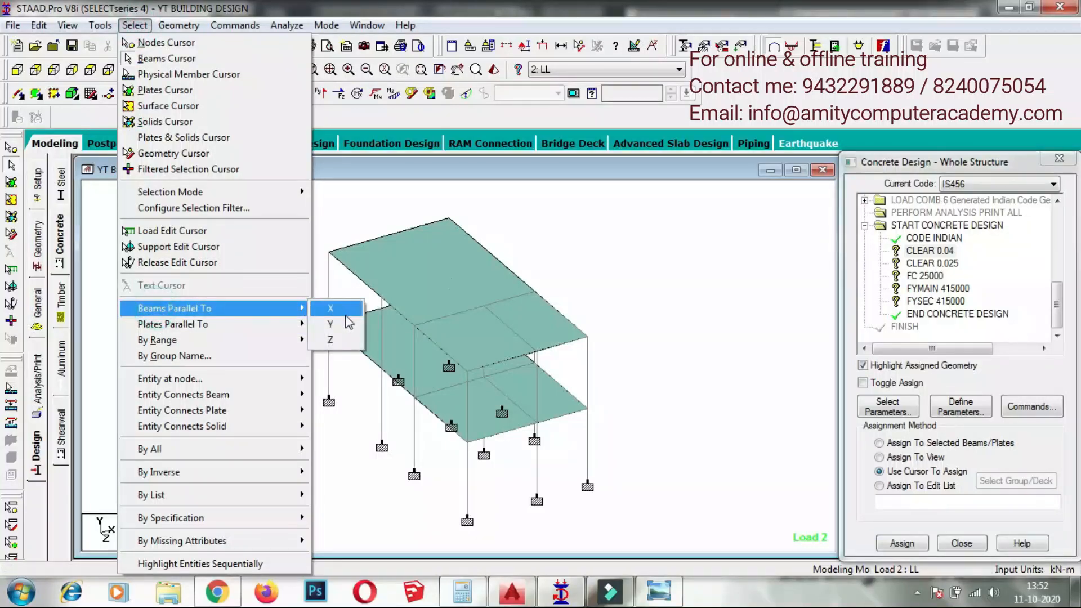
pyautogui.click(332, 324)
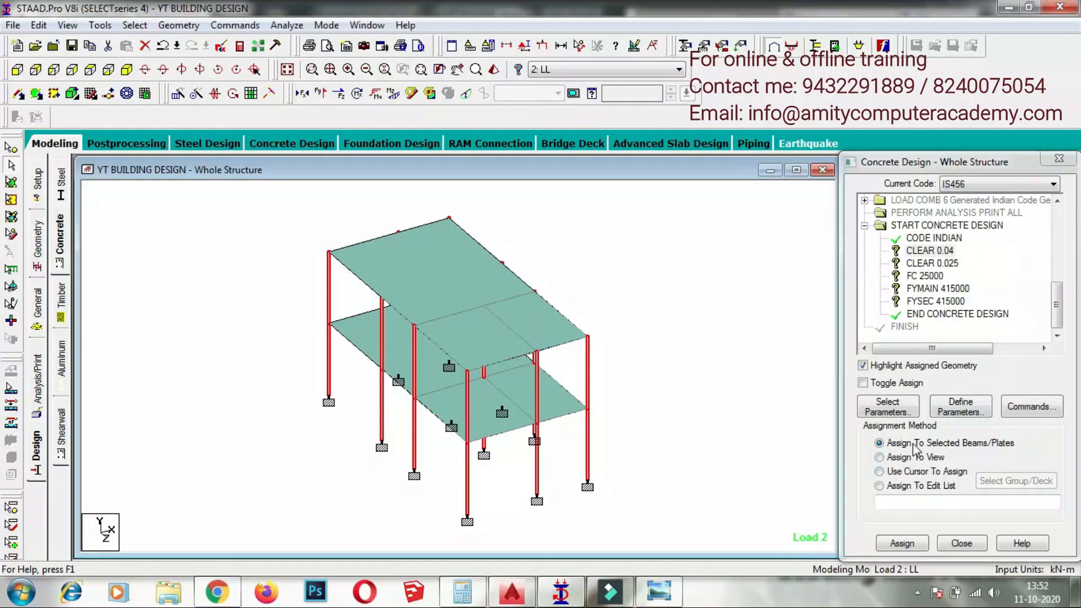
pyautogui.click(902, 543)
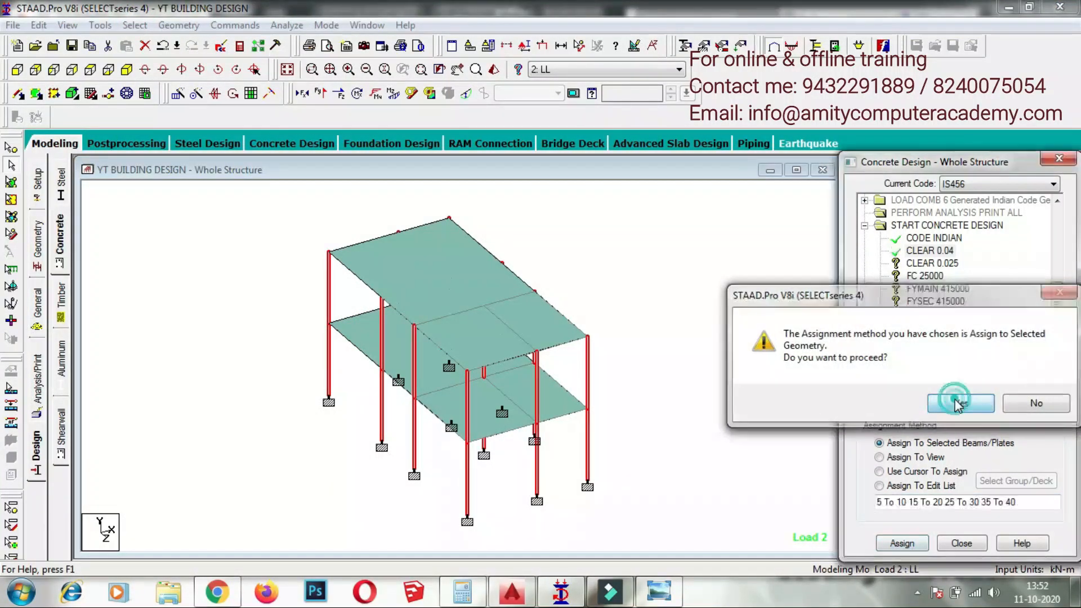
pyautogui.click(961, 403)
# - Assign the CLEAR 0.025 parameter to all floor beams, selected as the members parallel to X and Z
pyautogui.click(933, 263)
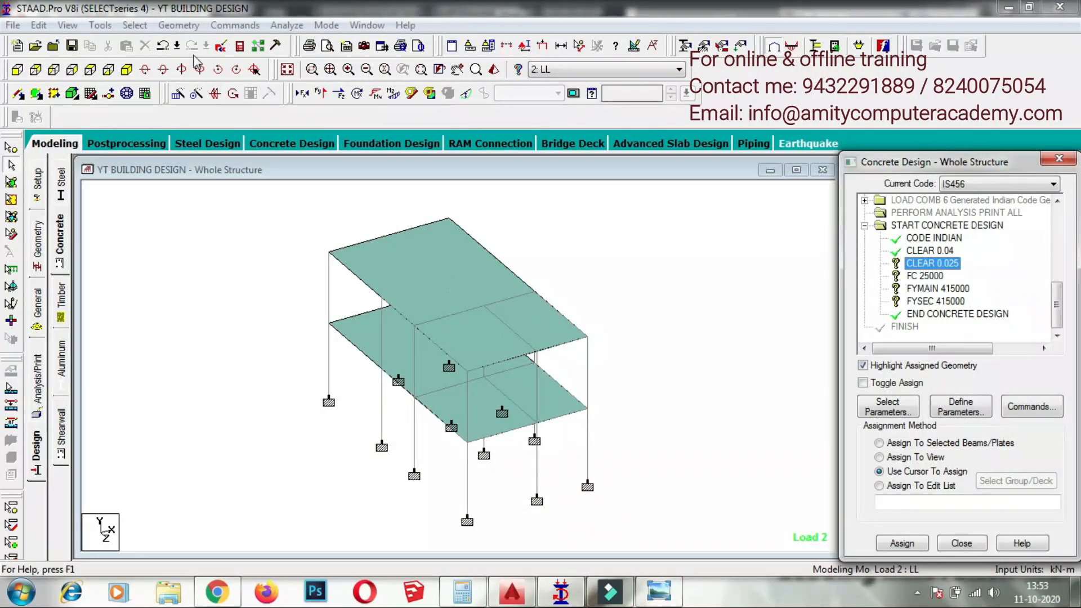
pyautogui.click(134, 27)
pyautogui.moveTo(293, 309)
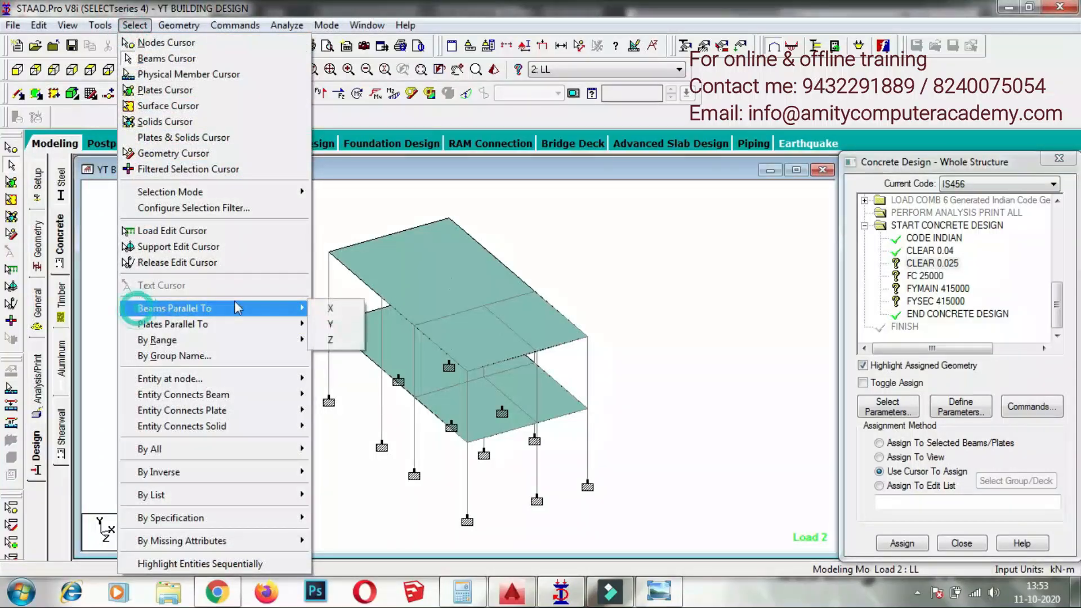
pyautogui.click(341, 314)
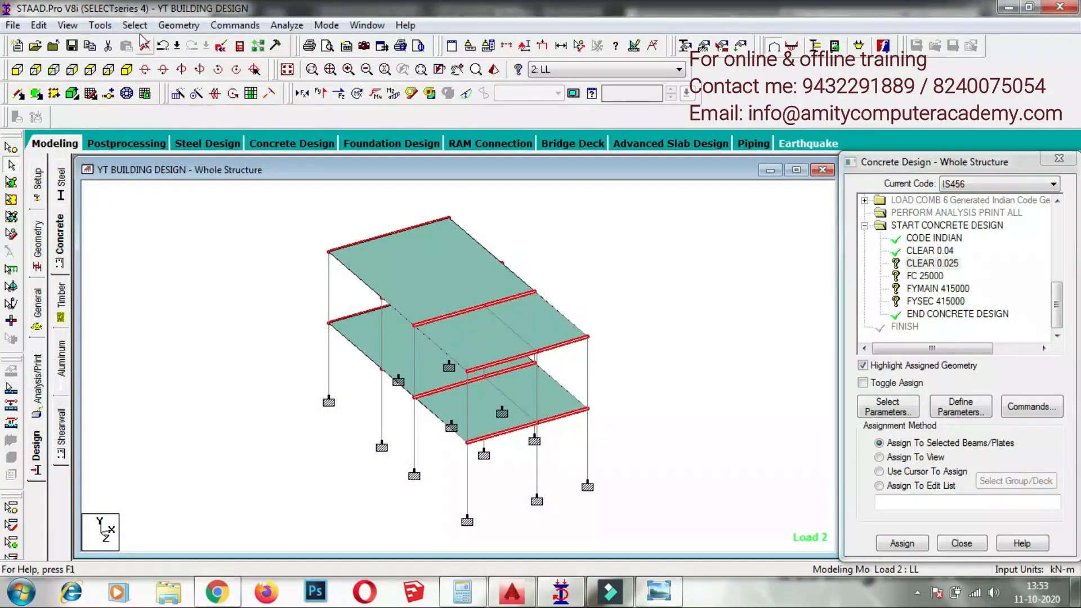
pyautogui.click(134, 25)
pyautogui.moveTo(143, 308)
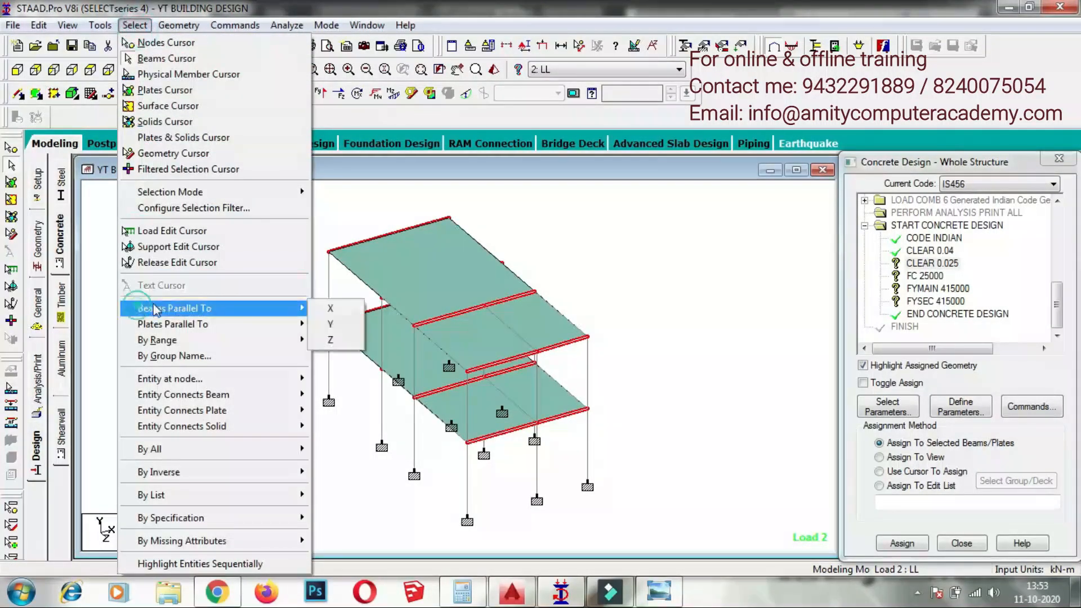
pyautogui.click(324, 340)
pyautogui.click(901, 544)
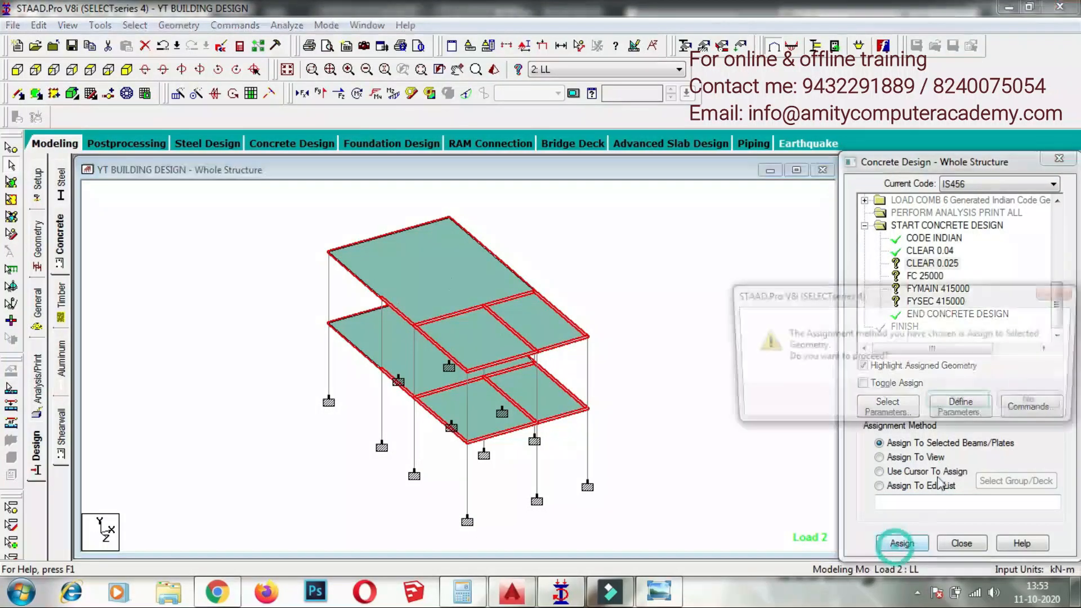
pyautogui.click(952, 405)
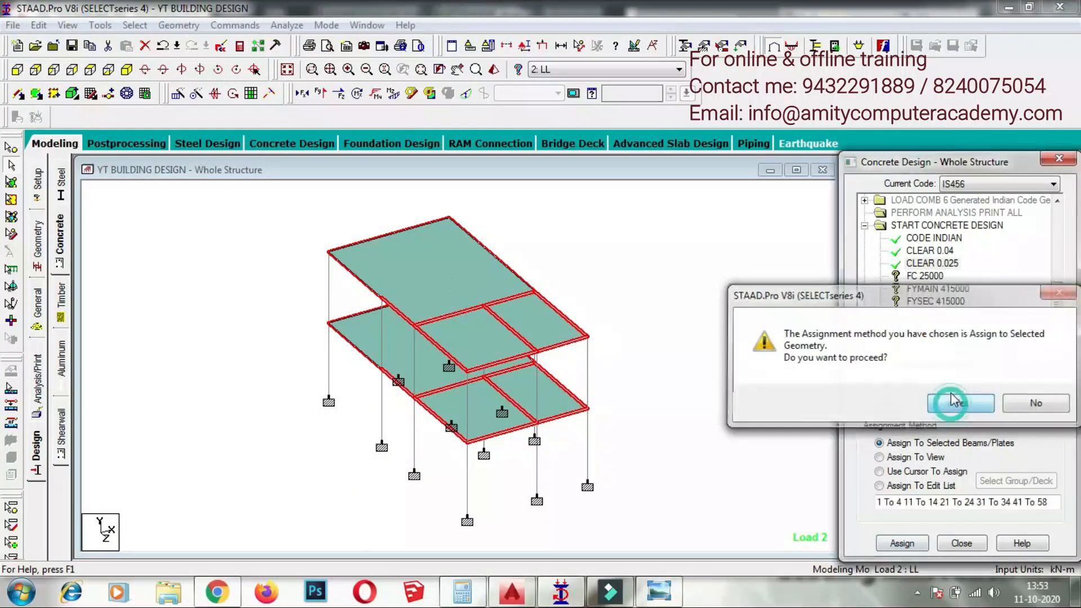
pyautogui.click(934, 264)
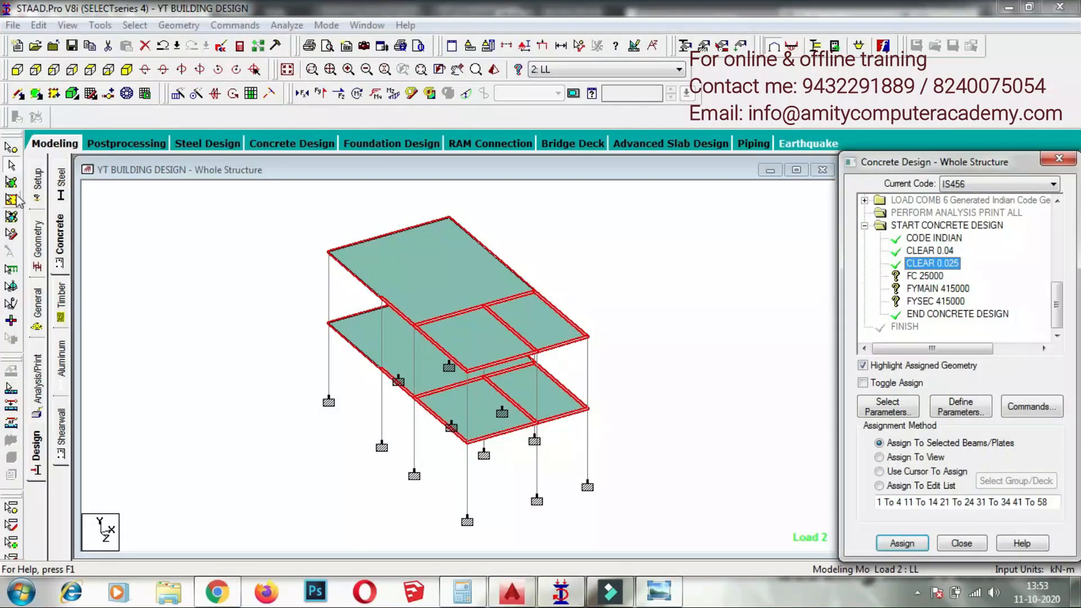
# - Assign the CLEAR 0.025 parameter to all floor and roof slab plates, selected with a window around the structure
pyautogui.click(11, 182)
pyautogui.moveTo(260, 207); pyautogui.dragTo(650, 462)
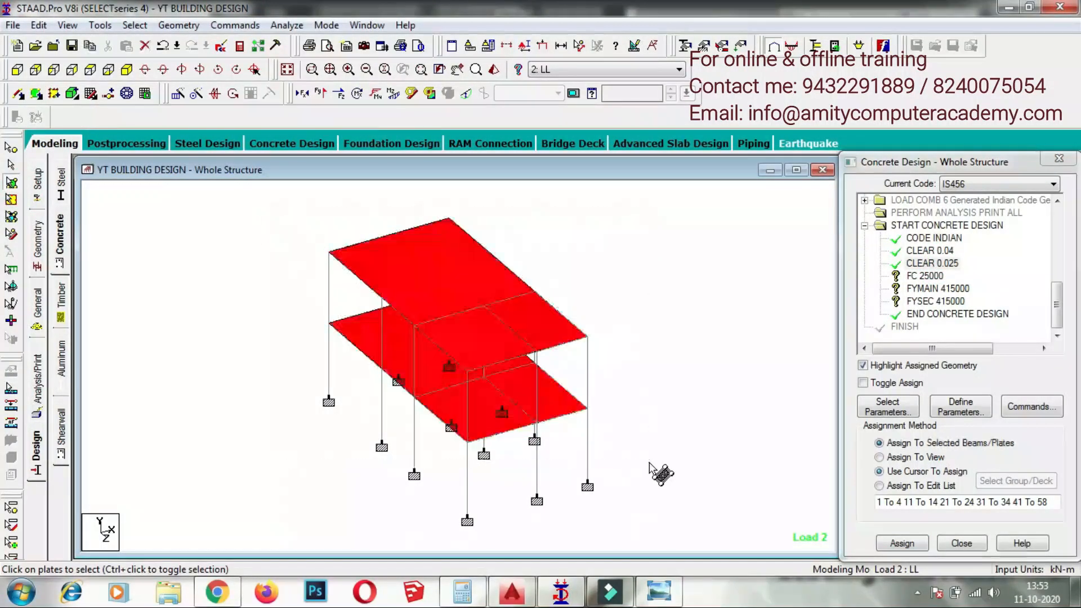
pyautogui.click(919, 544)
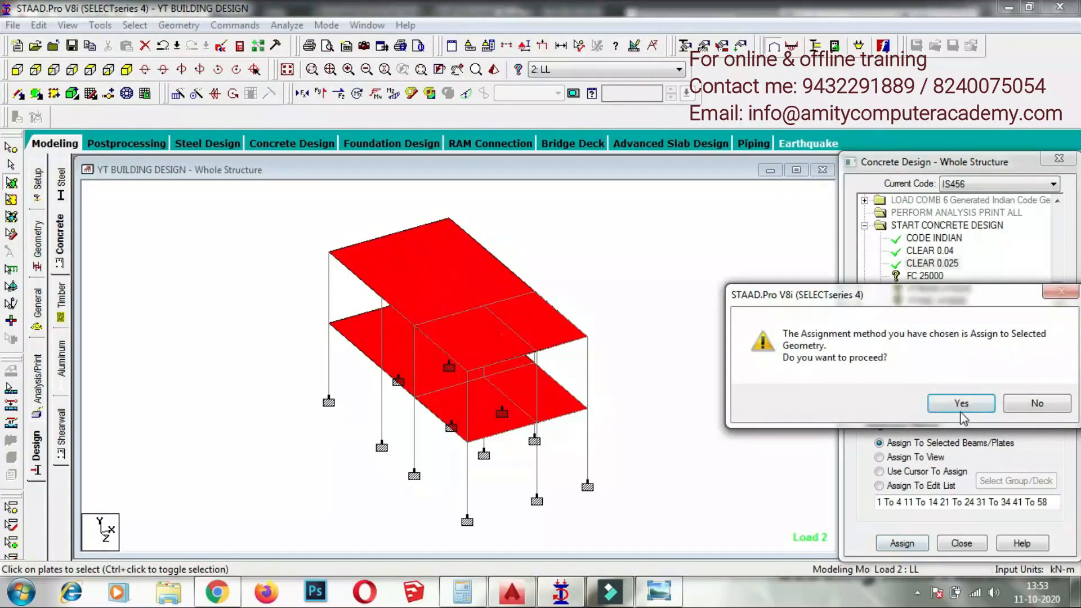
pyautogui.click(961, 410)
# - Assign the FC 25000 concrete strength parameter to the entire structure in view
pyautogui.click(936, 276)
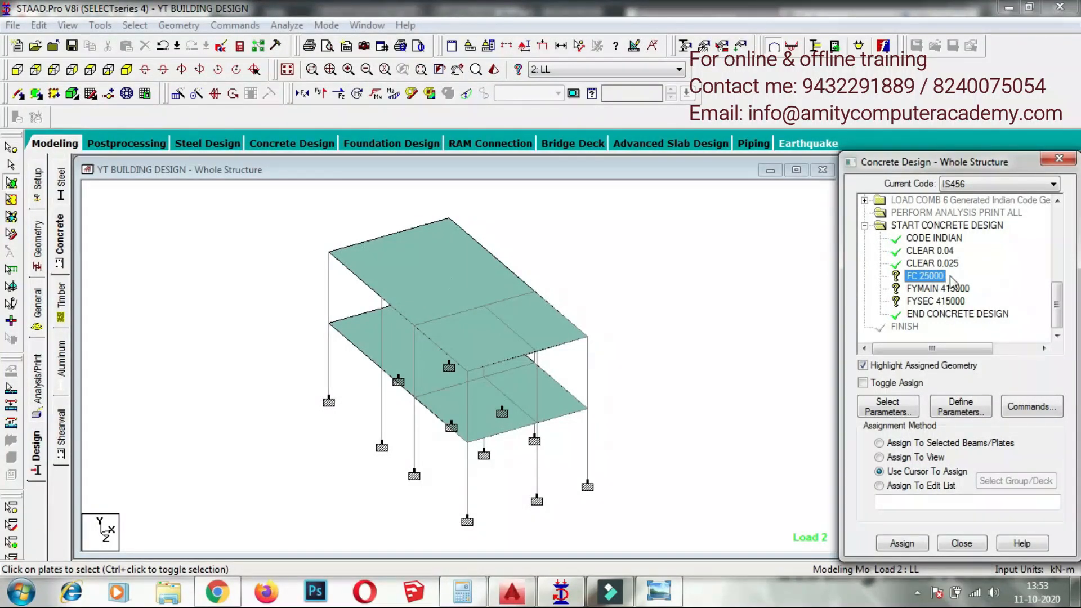
pyautogui.click(901, 458)
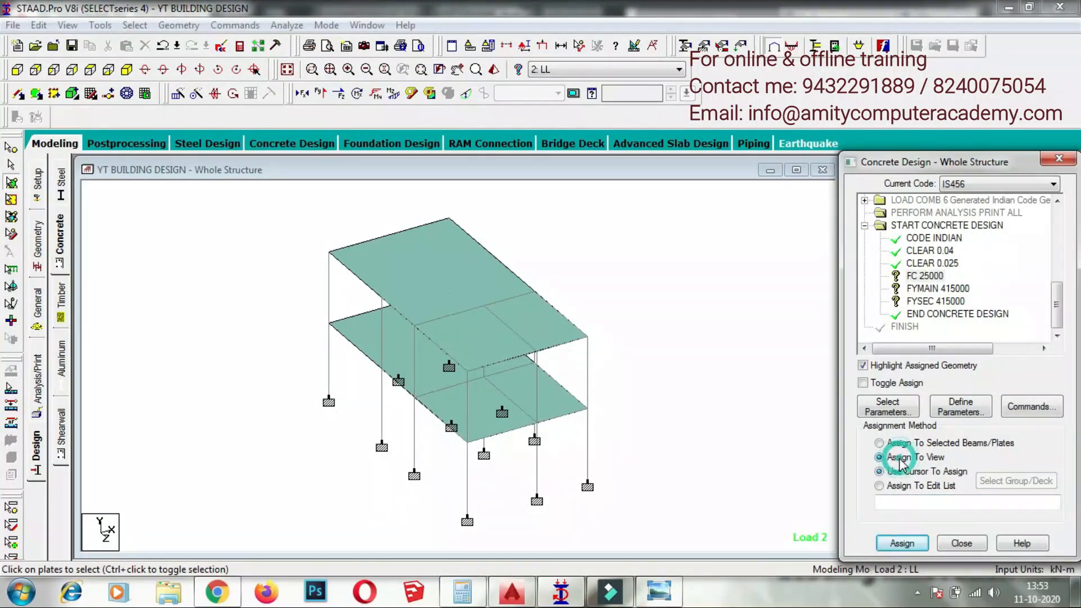
pyautogui.click(902, 543)
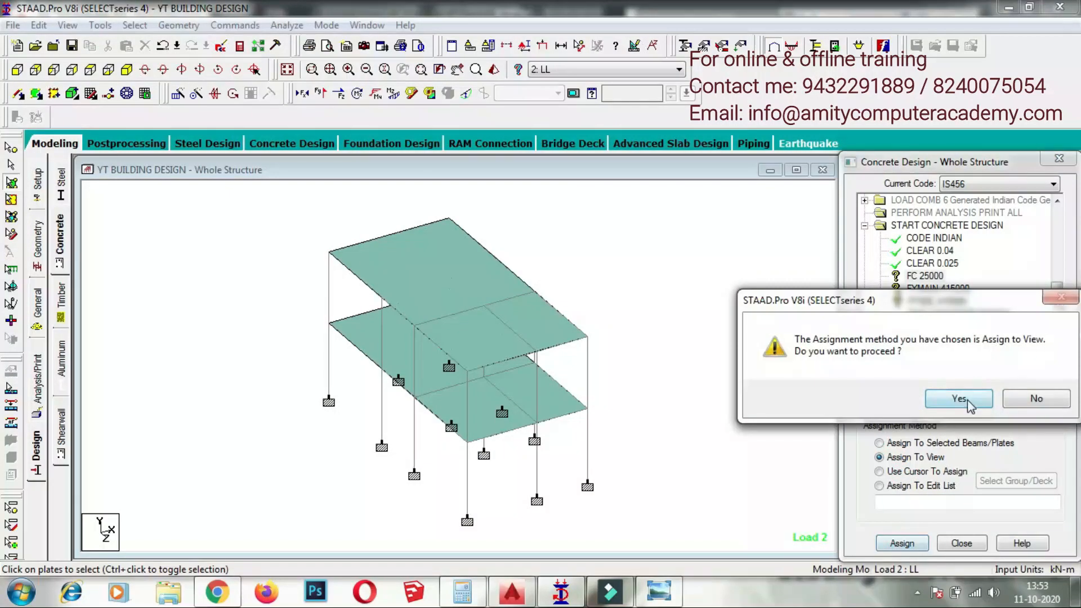
pyautogui.click(963, 396)
# - Assign the FYMAIN 415000 main reinforcement parameter to the entire structure in view
pyautogui.click(930, 289)
pyautogui.click(904, 473)
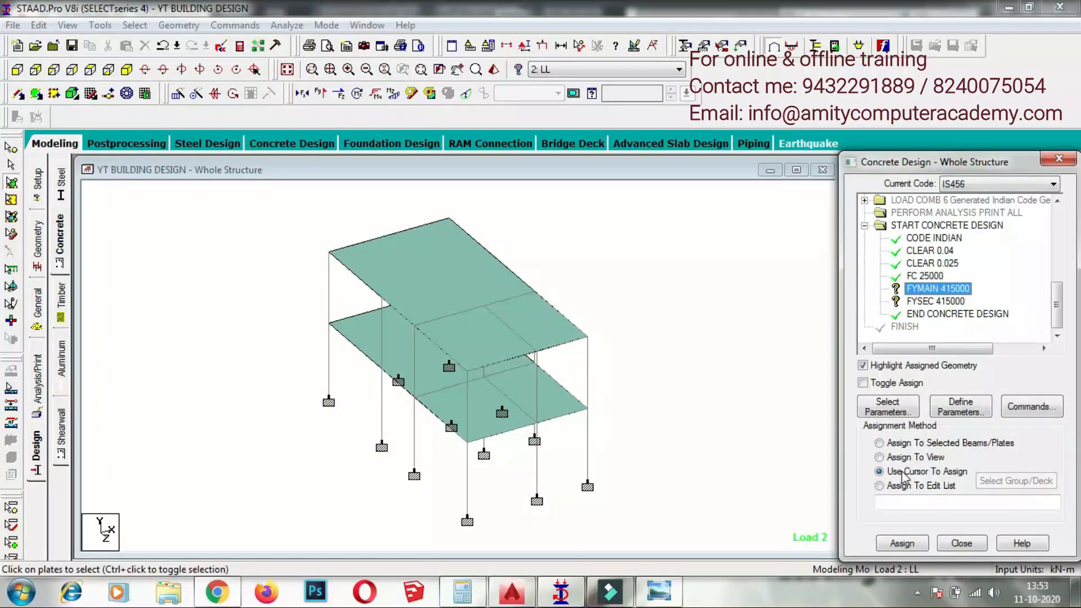
pyautogui.click(901, 457)
pyautogui.click(903, 543)
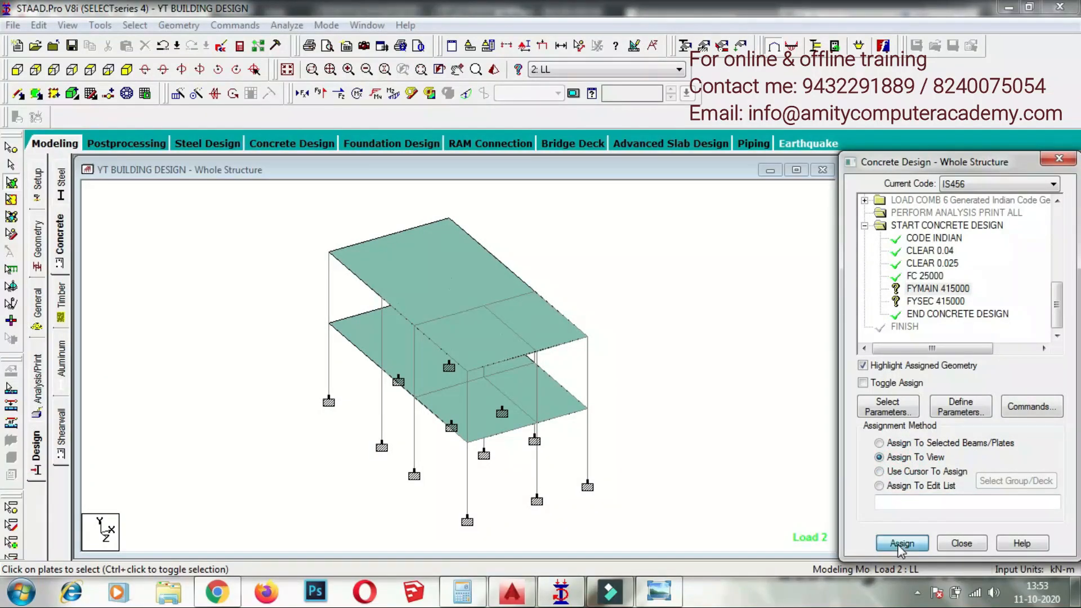
pyautogui.click(969, 401)
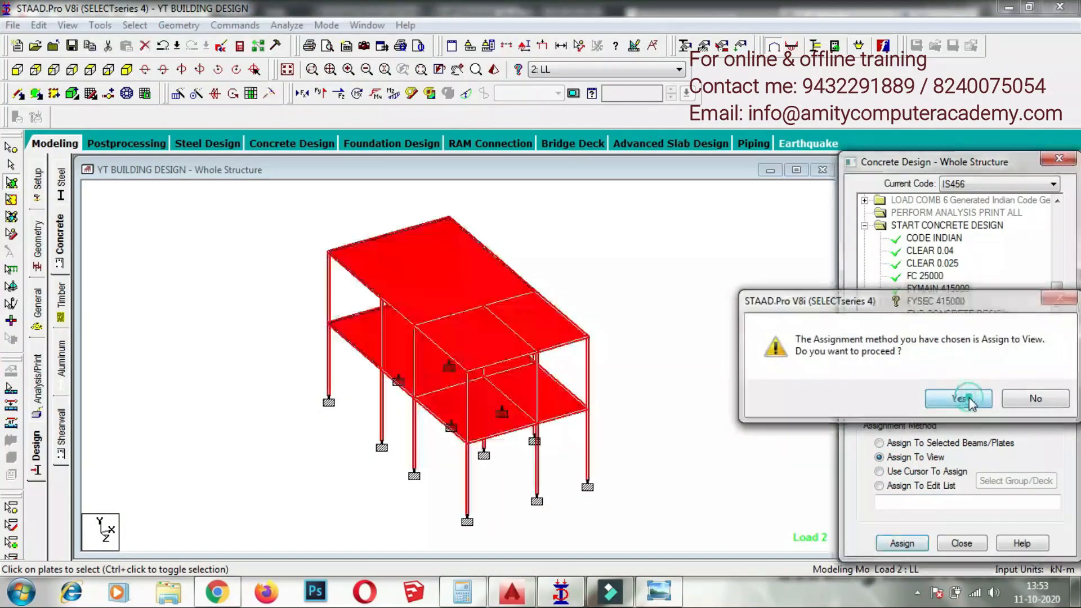
# - Assign the FYSEC 415000 shear reinforcement parameter to the entire structure in view
pyautogui.click(953, 303)
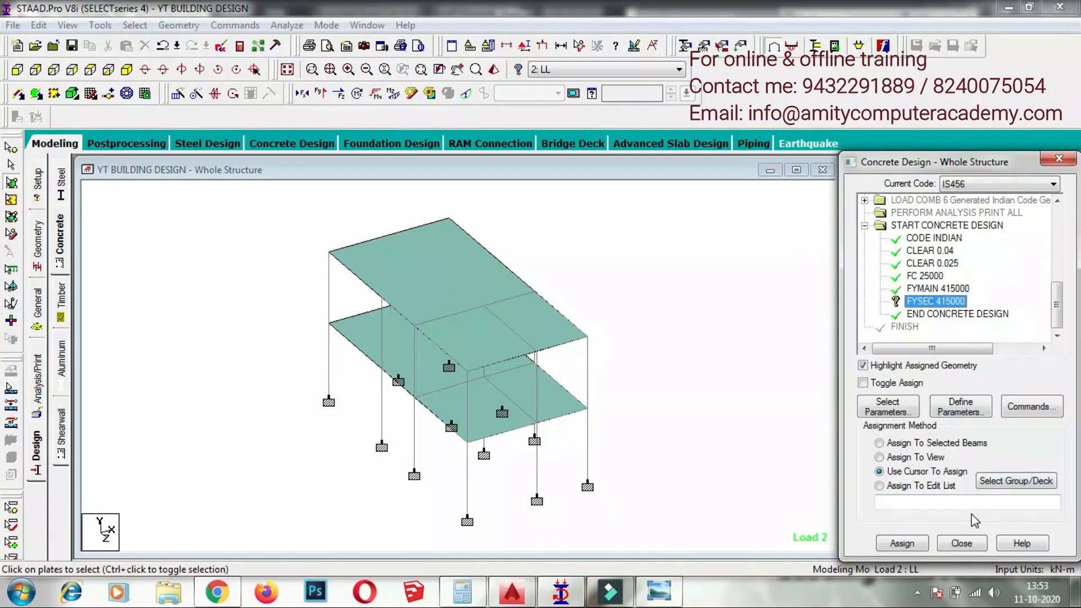
pyautogui.click(912, 458)
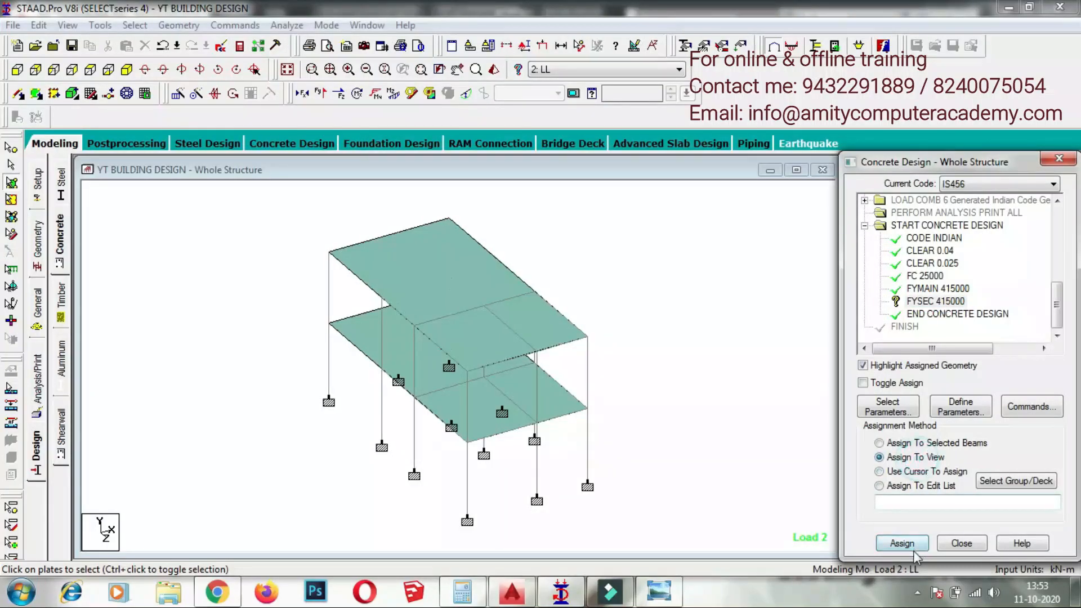
pyautogui.click(903, 544)
pyautogui.click(964, 400)
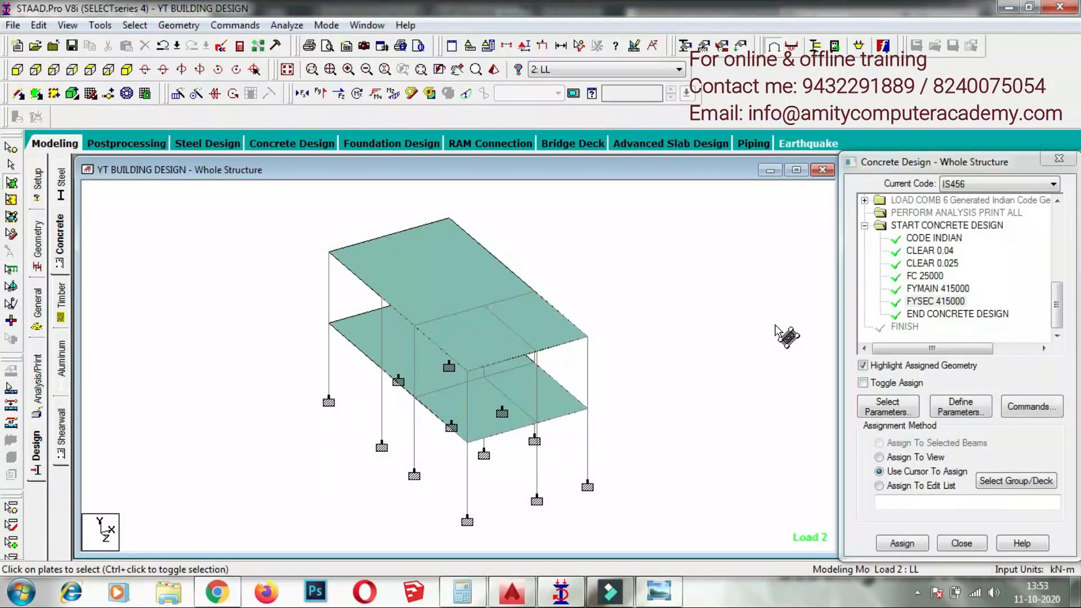
# - Add the DESIGN BEAM, DESIGN COLUMN, DESIGN SLAB/ELEMENT and TAKE OFF commands to the concrete design
pyautogui.click(1031, 407)
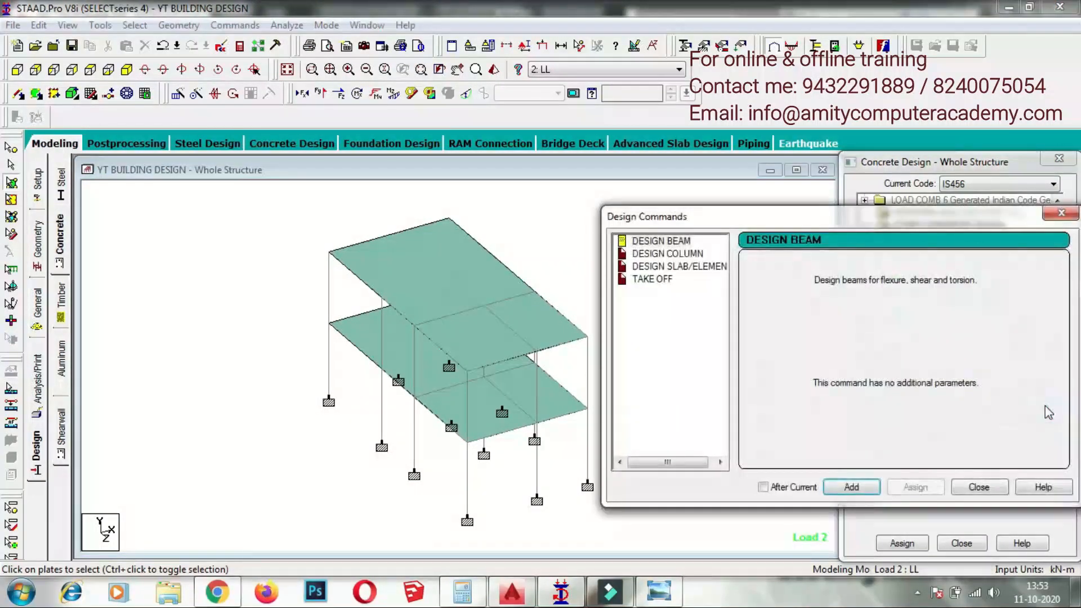
pyautogui.moveTo(894, 221); pyautogui.dragTo(704, 54)
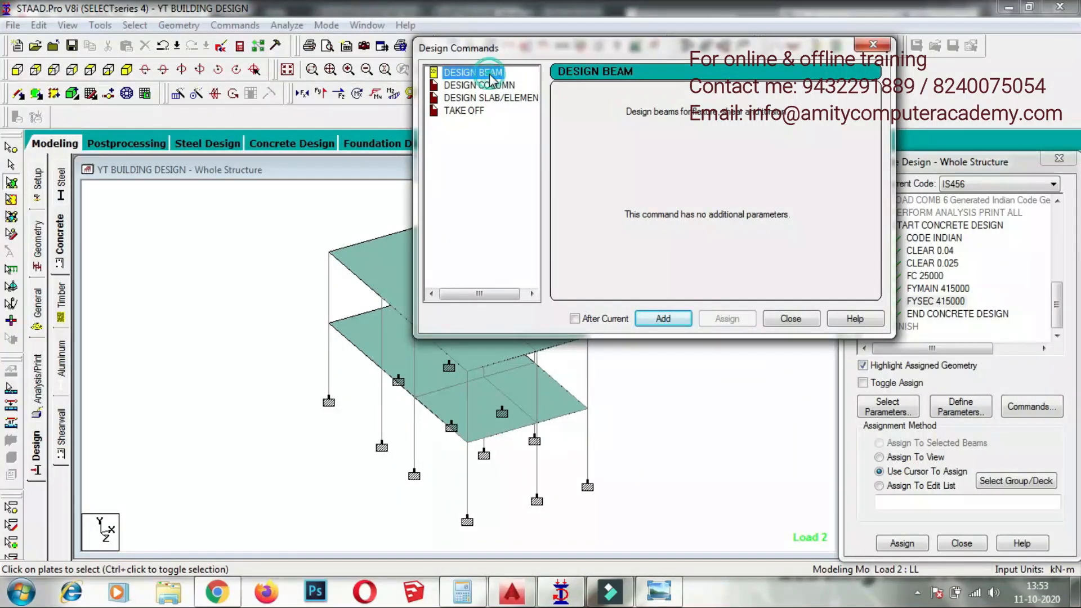
pyautogui.click(654, 319)
pyautogui.click(482, 86)
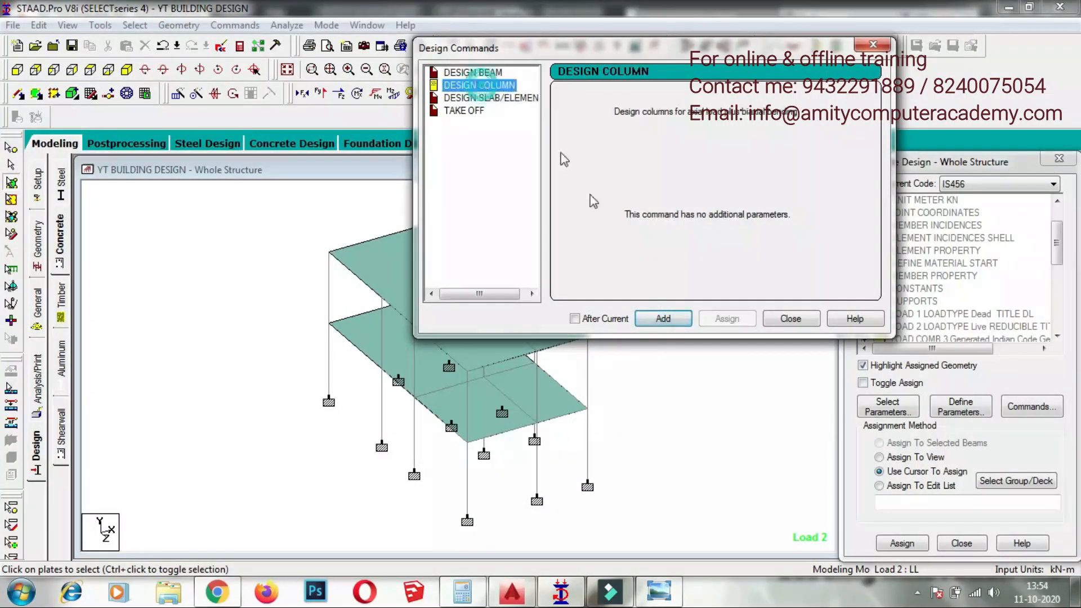
pyautogui.click(660, 319)
pyautogui.click(504, 99)
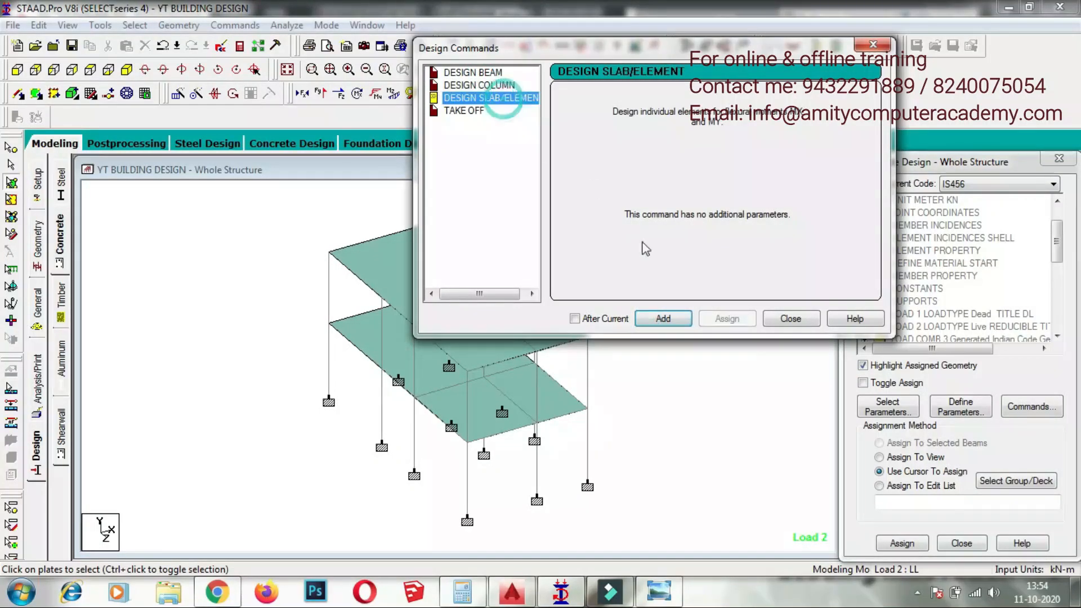
pyautogui.click(660, 319)
pyautogui.click(468, 111)
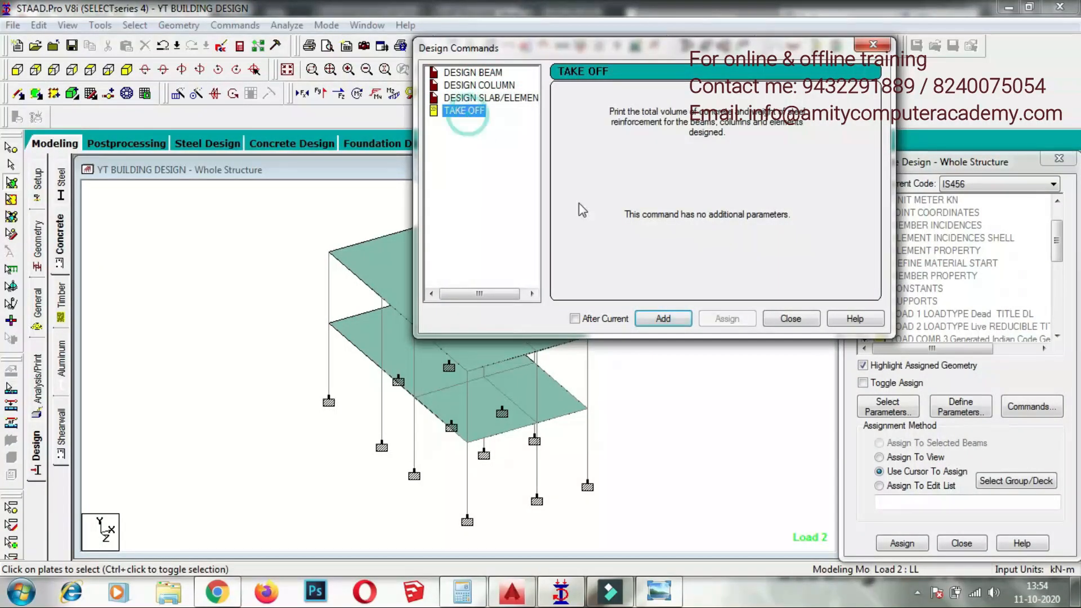
pyautogui.click(660, 319)
pyautogui.click(790, 319)
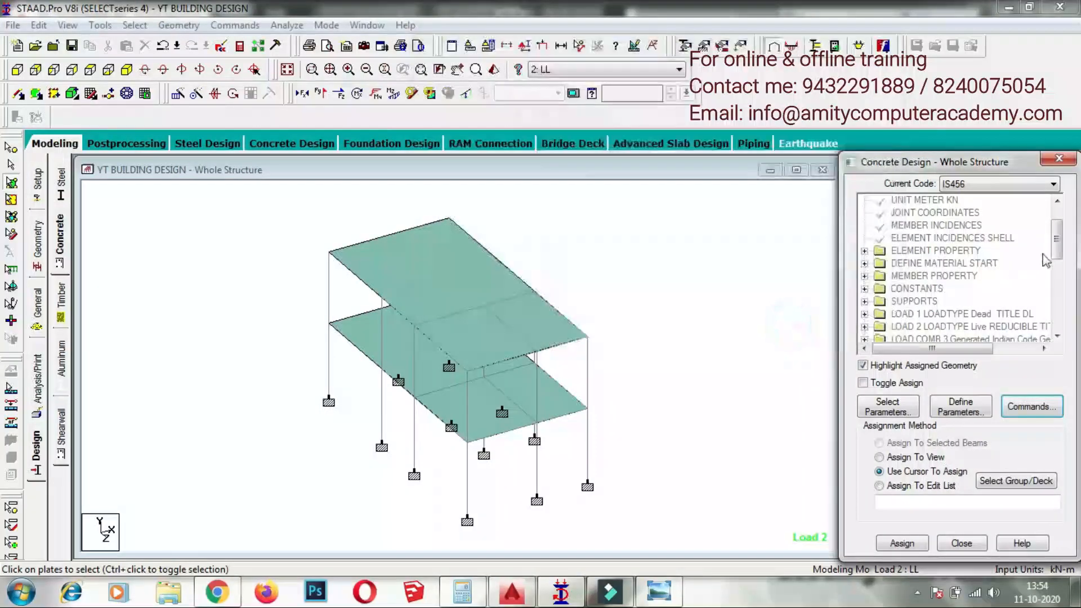
# - Assign the DESIGN BEAM command to all floor beams, selected as the members parallel to X and Z
pyautogui.scroll(-10, 940, 276)
pyautogui.click(939, 265)
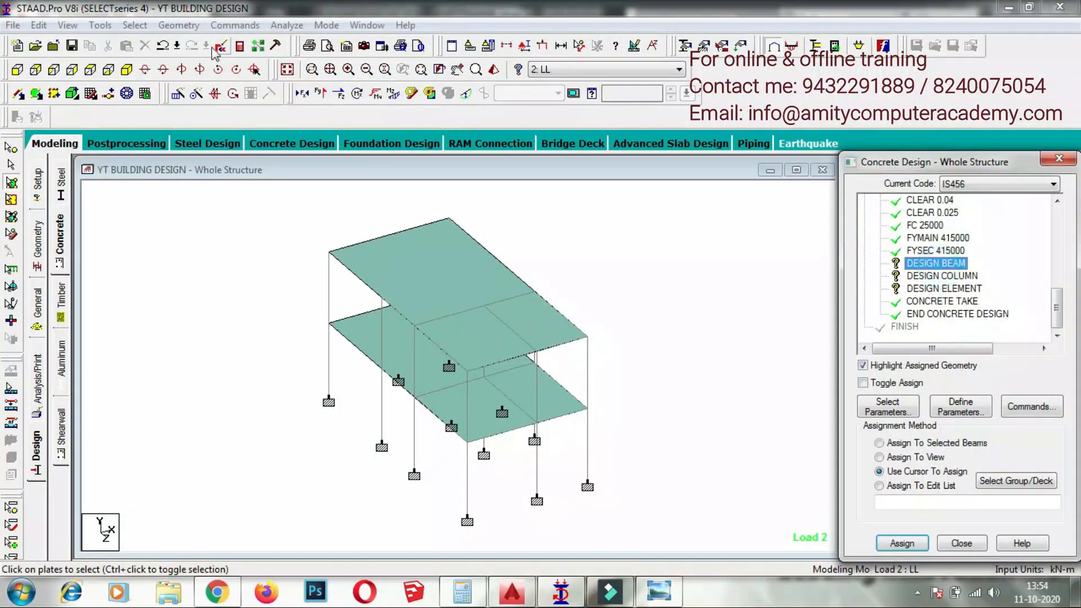
pyautogui.click(134, 25)
pyautogui.moveTo(156, 313)
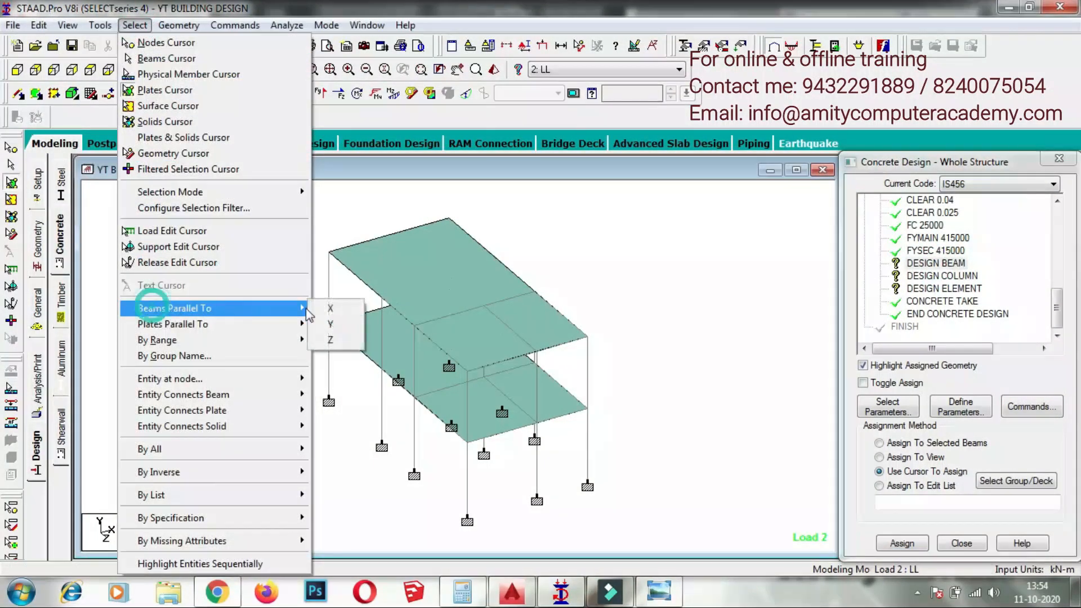
pyautogui.click(327, 308)
pyautogui.click(135, 25)
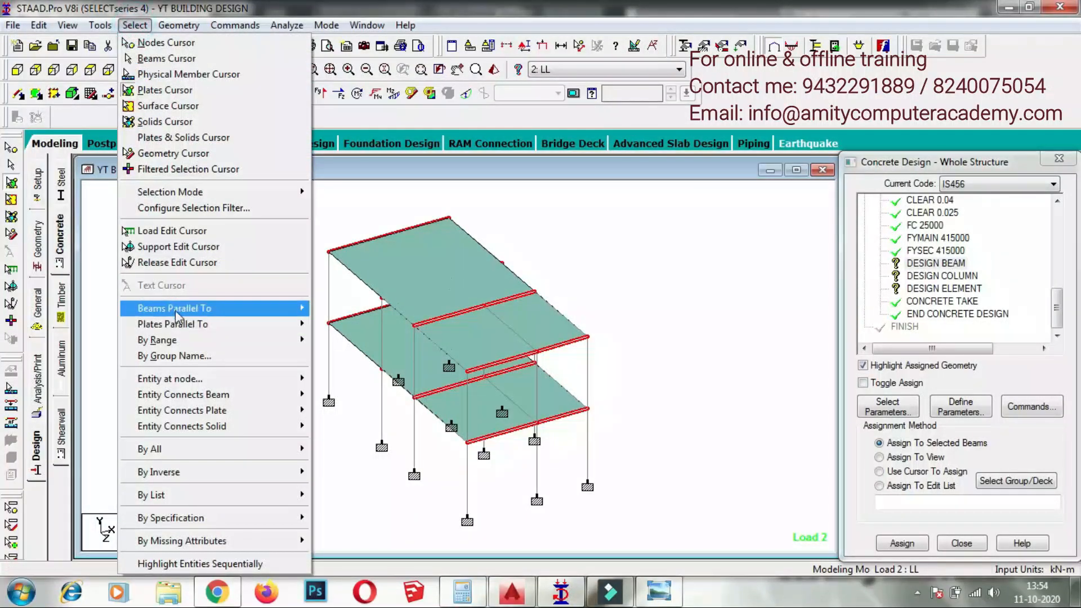
pyautogui.click(299, 309)
pyautogui.click(335, 341)
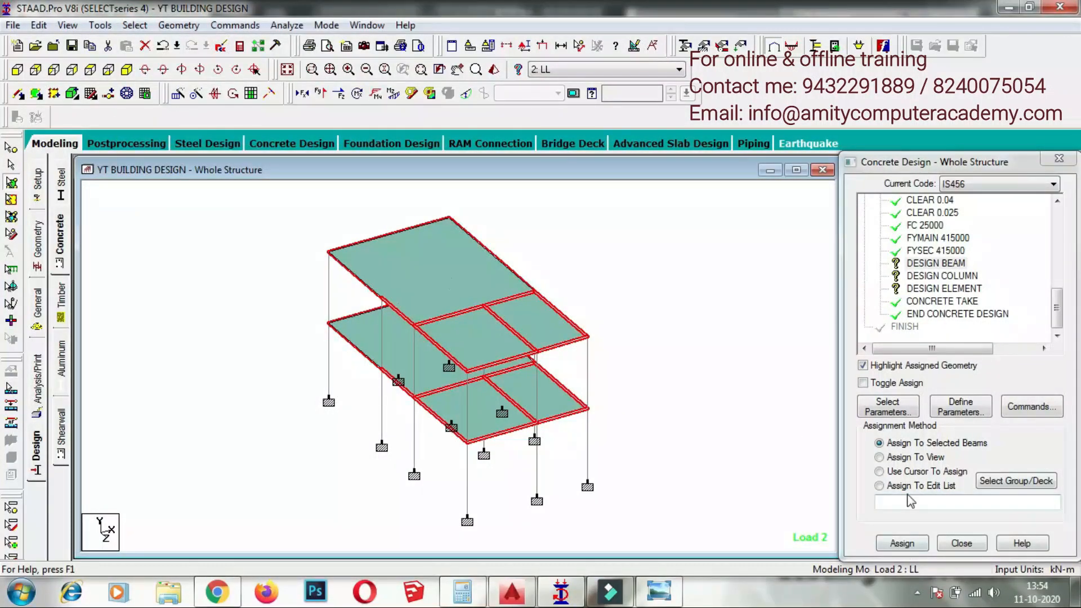
pyautogui.click(902, 543)
pyautogui.click(961, 399)
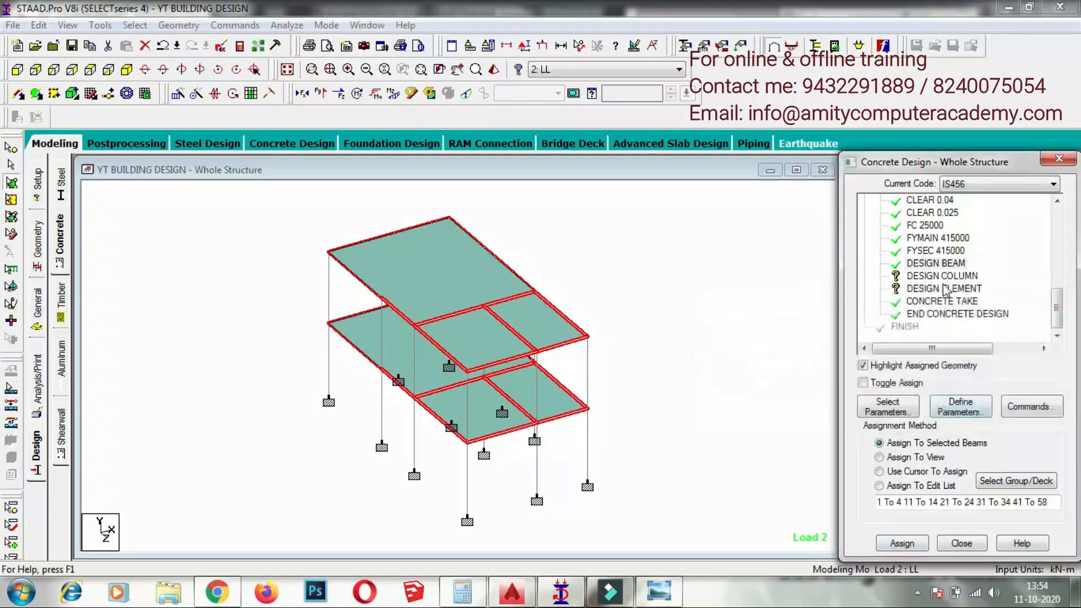
# - Assign the DESIGN COLUMN command to all columns, selected as the members parallel to Y
pyautogui.click(946, 288)
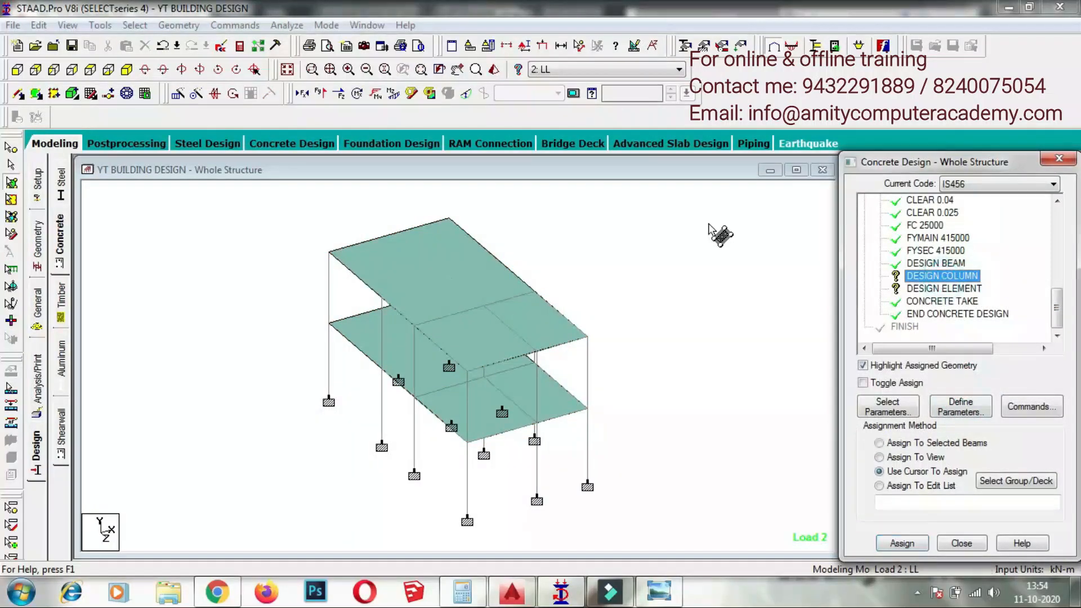
pyautogui.click(135, 25)
pyautogui.moveTo(141, 308)
pyautogui.click(330, 323)
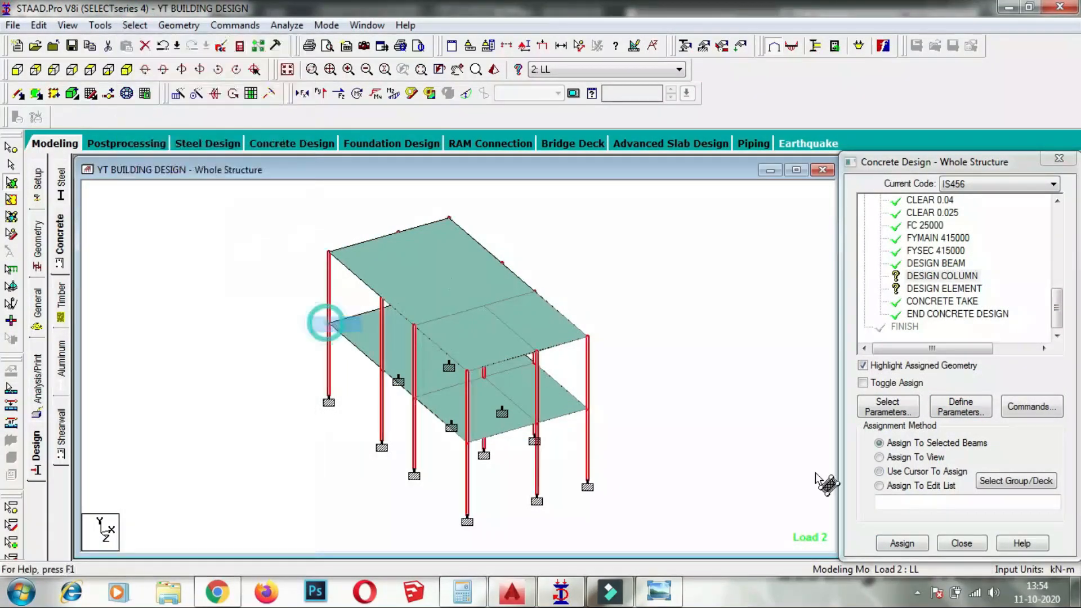
pyautogui.click(903, 544)
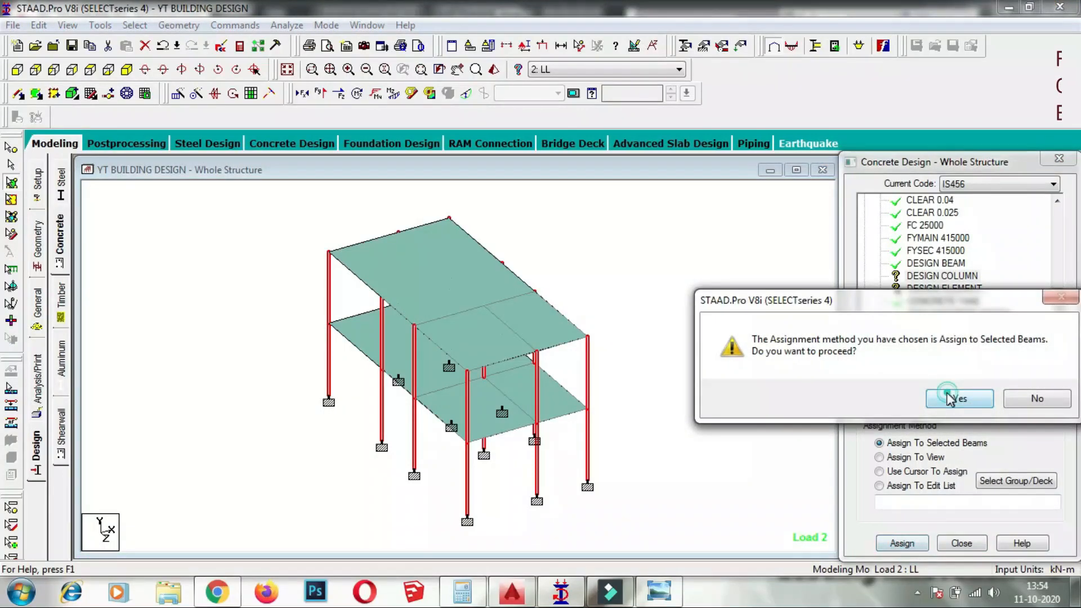
pyautogui.click(961, 399)
# - Assign the DESIGN ELEMENT command to all slab plates in view
pyautogui.click(941, 289)
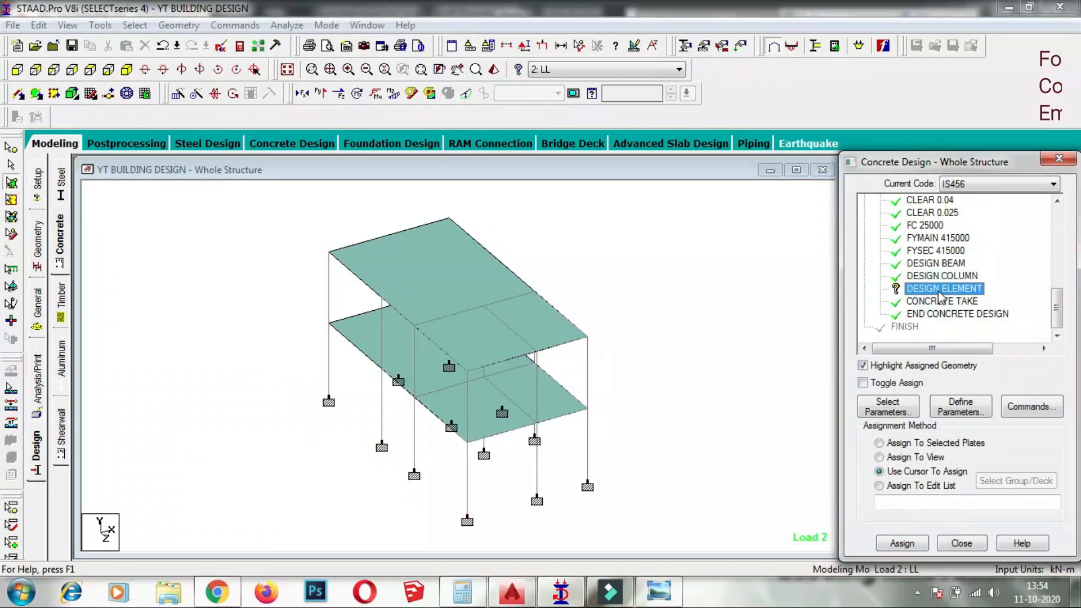
pyautogui.click(894, 458)
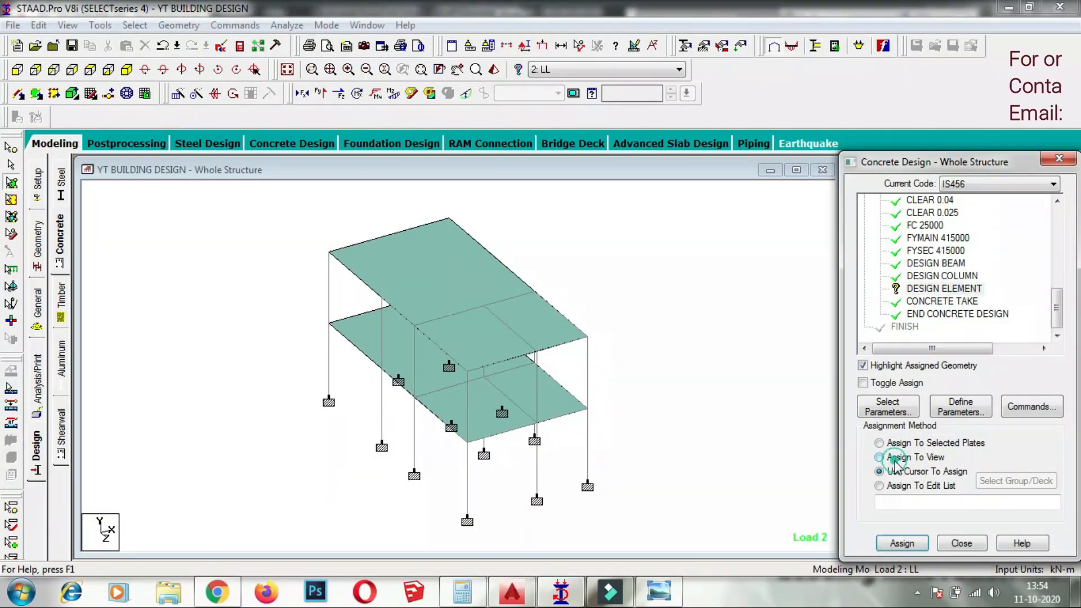
pyautogui.click(901, 544)
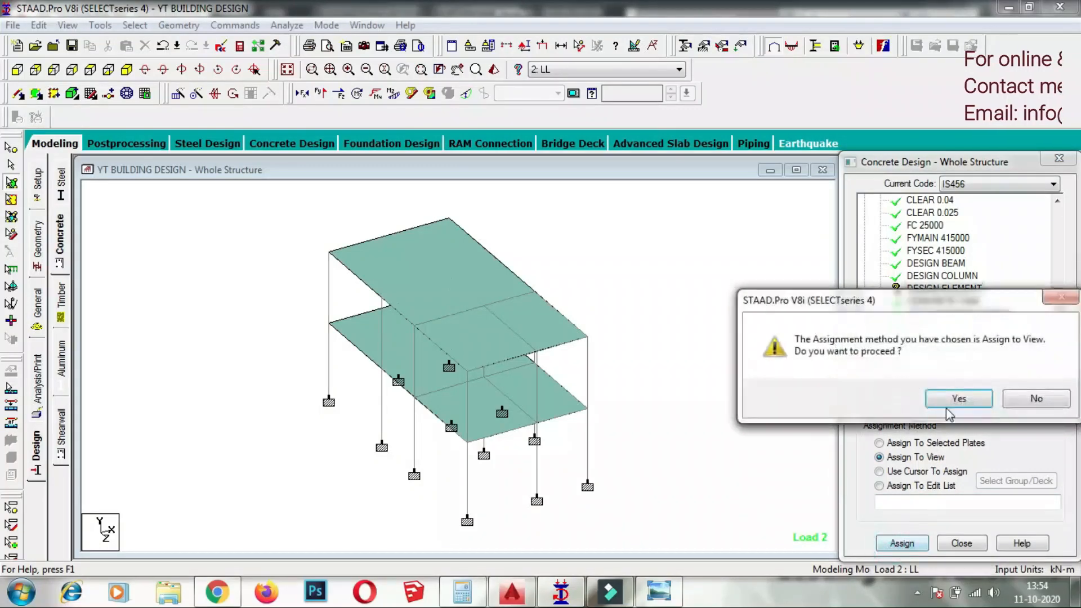
pyautogui.click(952, 403)
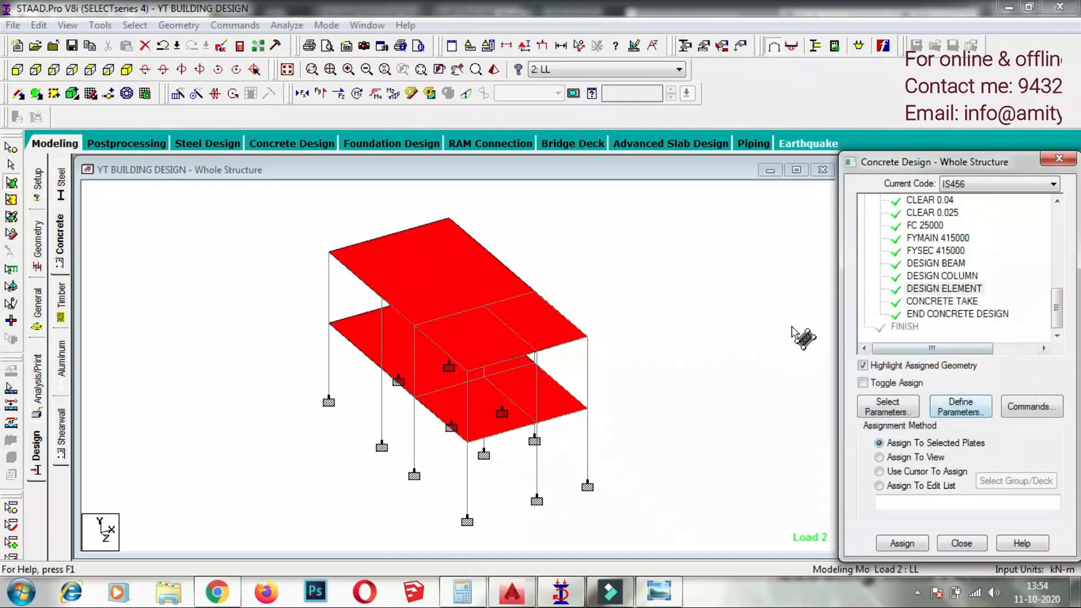
# - Run the analysis and concrete design, saving the modified structure over the existing file
pyautogui.click(286, 25)
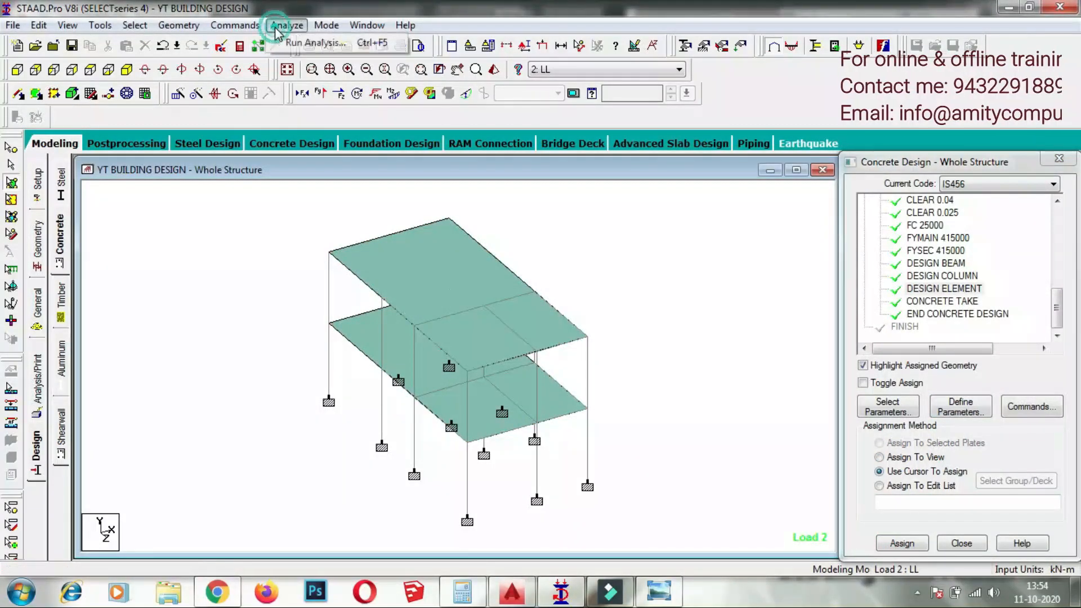
pyautogui.click(313, 42)
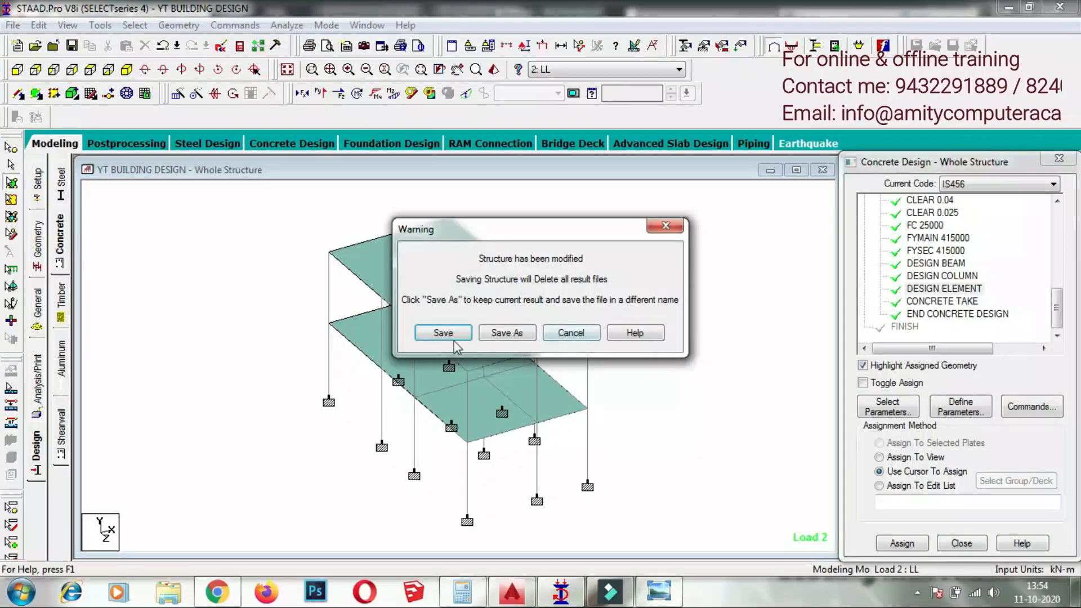
pyautogui.click(454, 339)
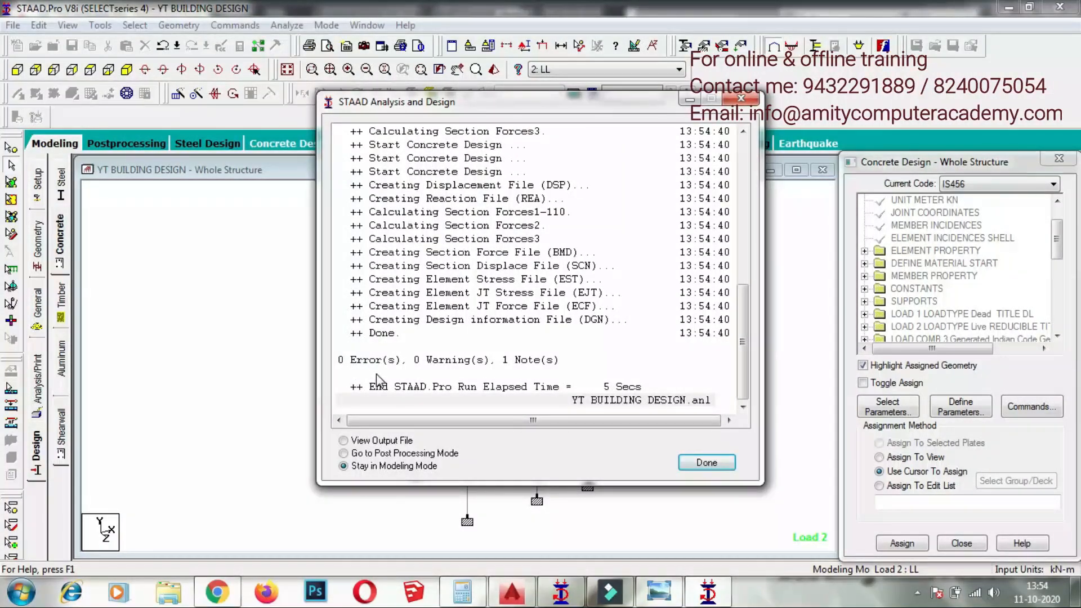
# - Open the analysis output file and go to its concrete design results
pyautogui.click(357, 441)
pyautogui.click(689, 462)
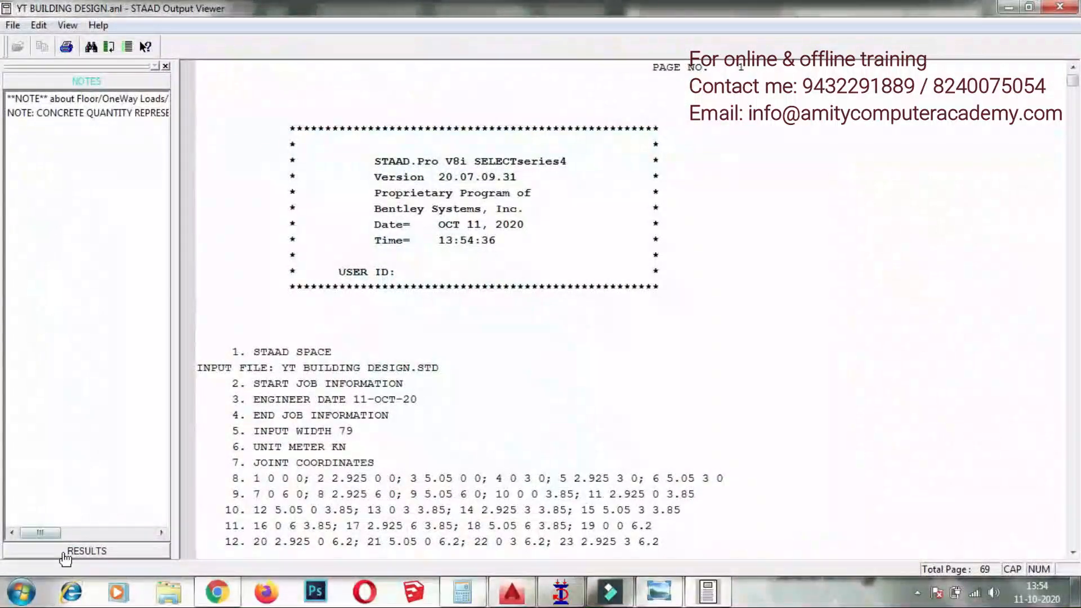
pyautogui.click(63, 552)
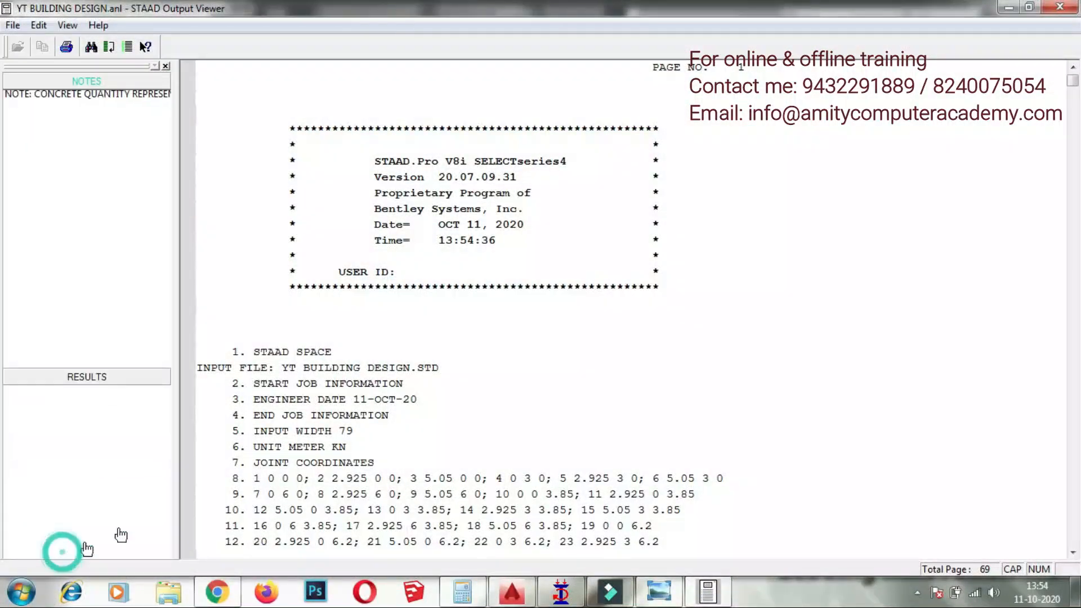
pyautogui.click(50, 175)
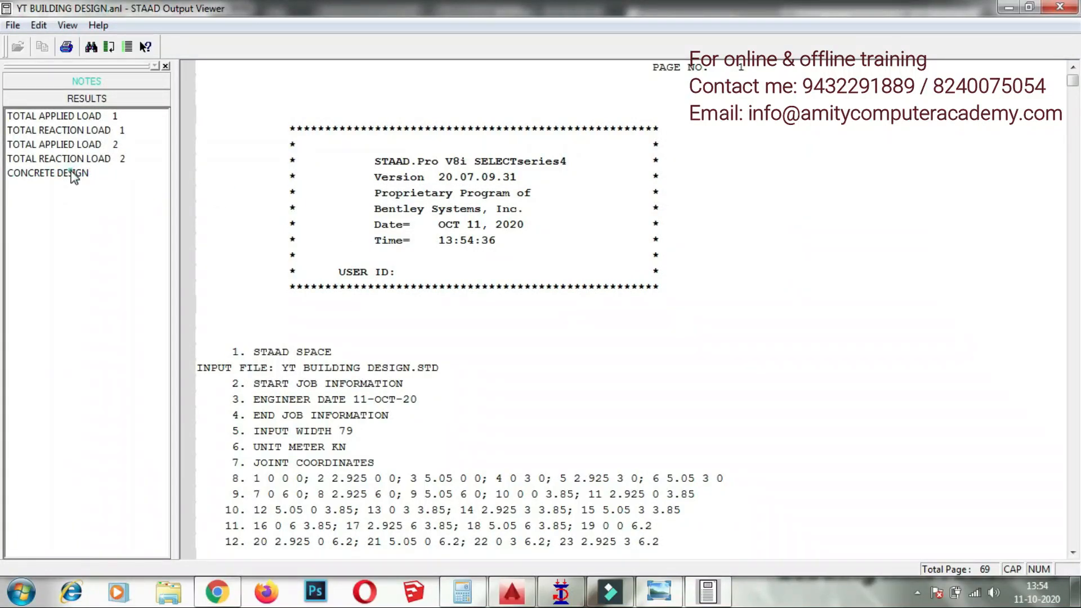
pyautogui.click(73, 175)
pyautogui.click(784, 301)
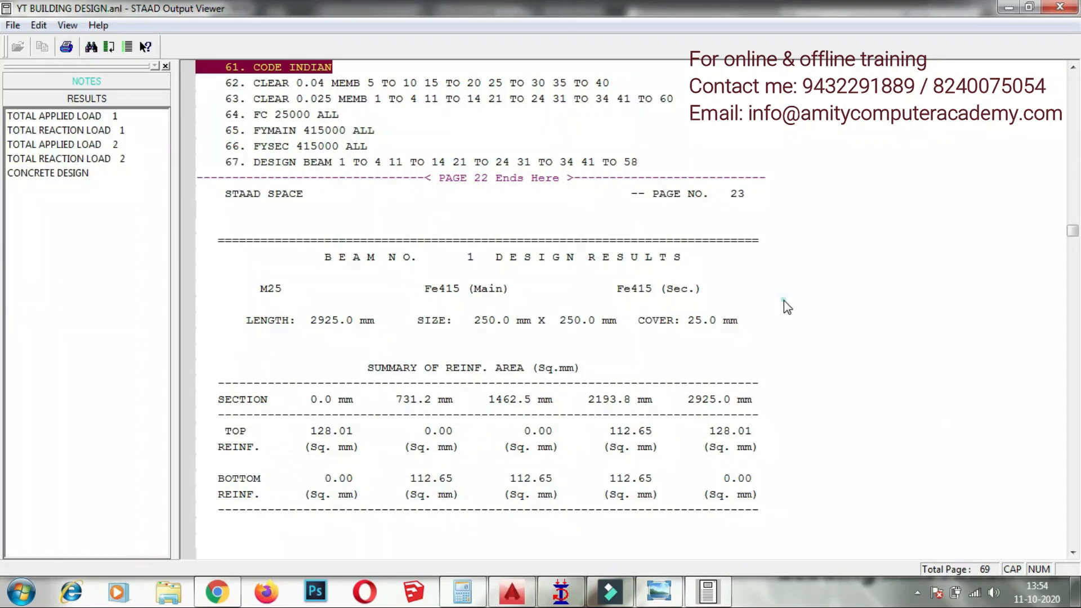
# - Examine the beam design results, checking required and provided top, bottom and shear reinforcement from beam 1 onward
pyautogui.scroll(-1, 771, 324)
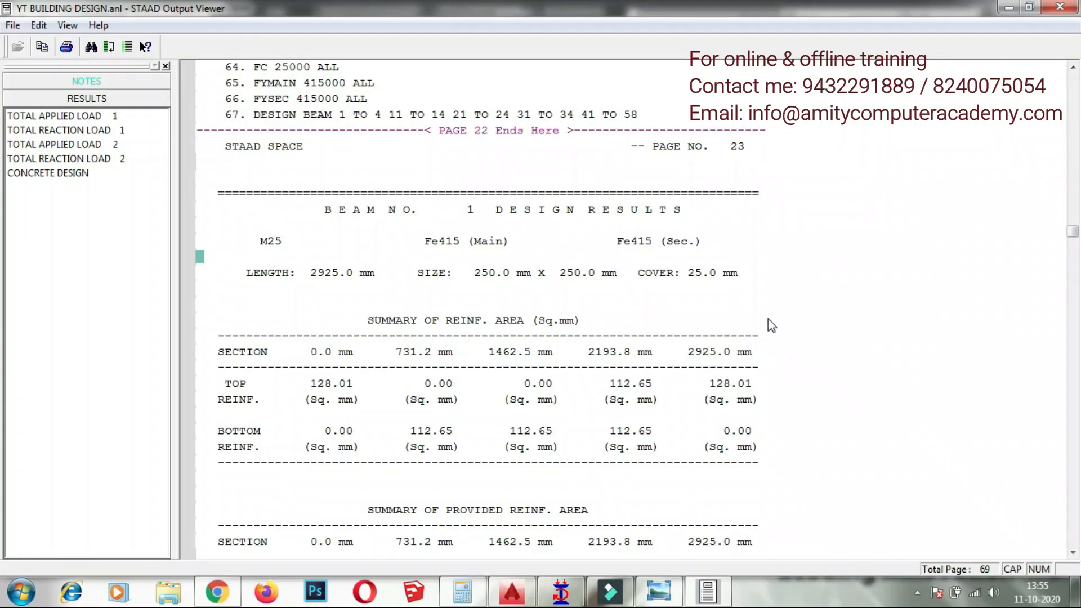
pyautogui.scroll(-1, 769, 319)
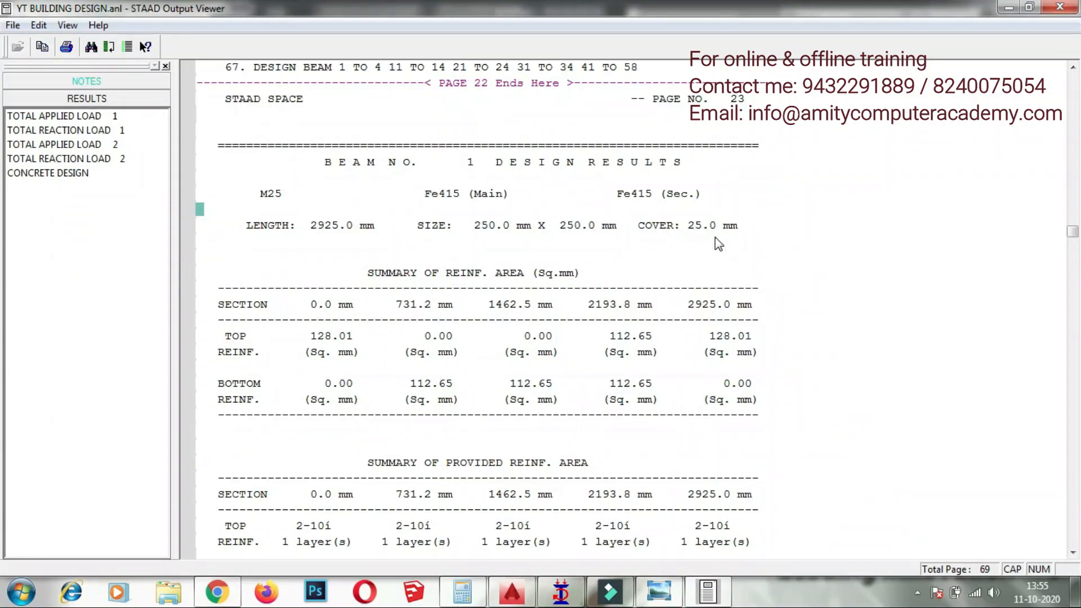
pyautogui.scroll(-2, 642, 355)
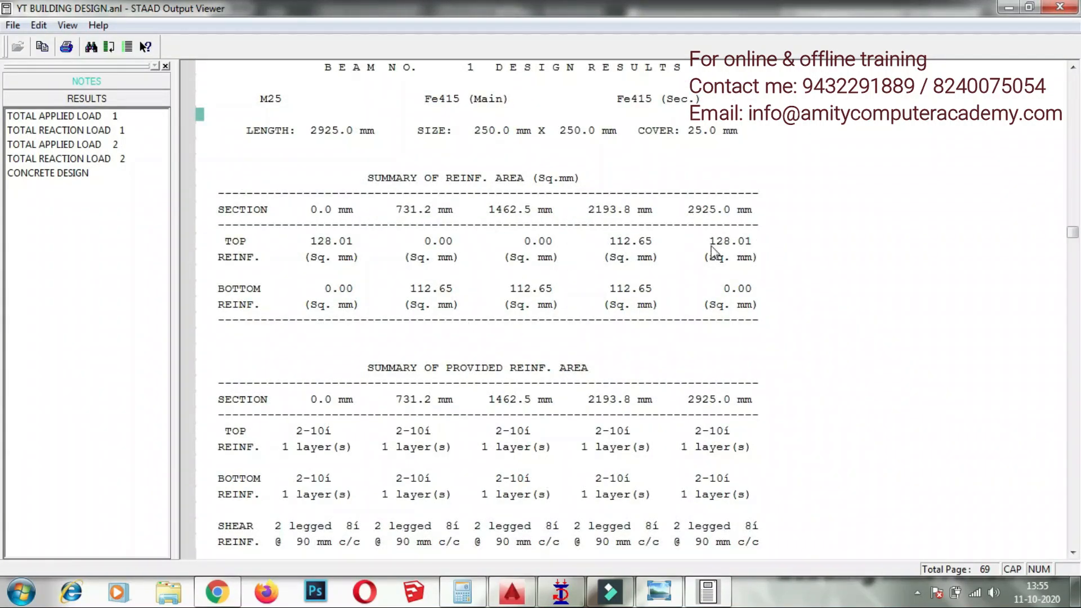
pyautogui.scroll(-1, 664, 336)
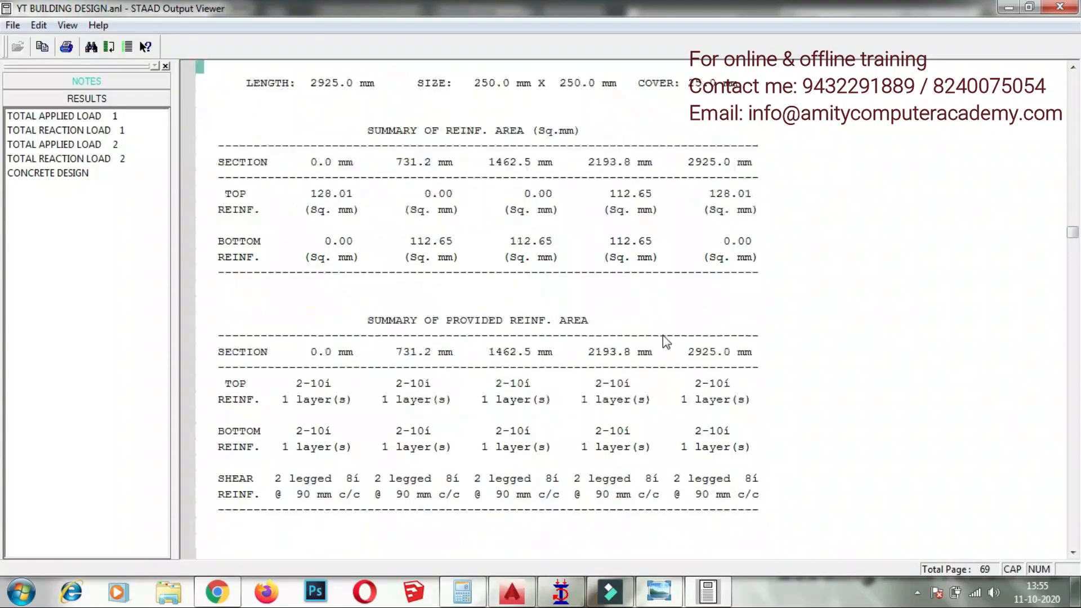
pyautogui.scroll(-1, 663, 336)
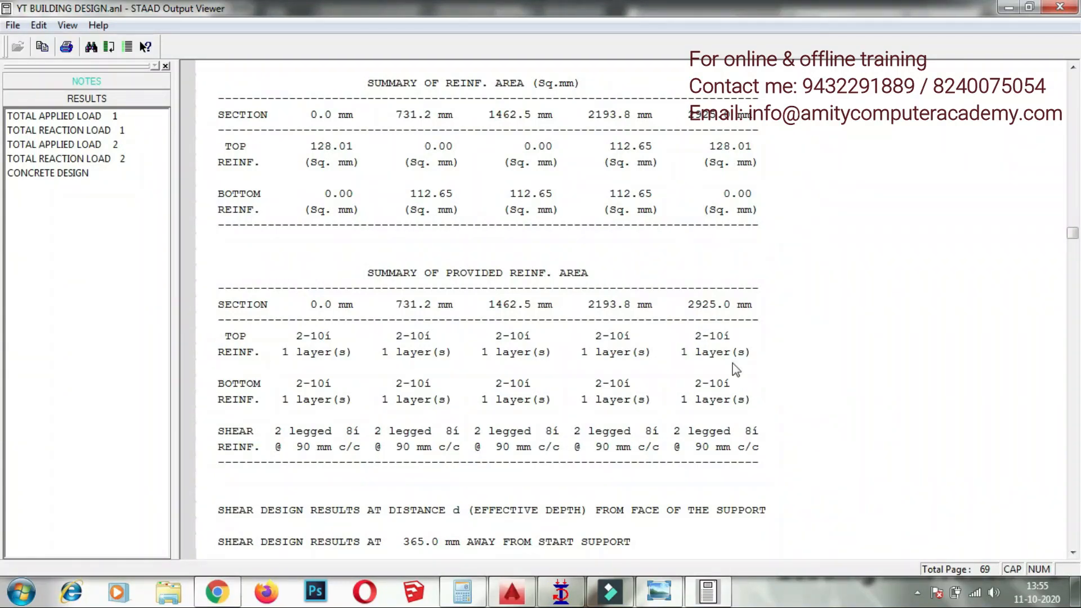
pyautogui.scroll(-12, 542, 407)
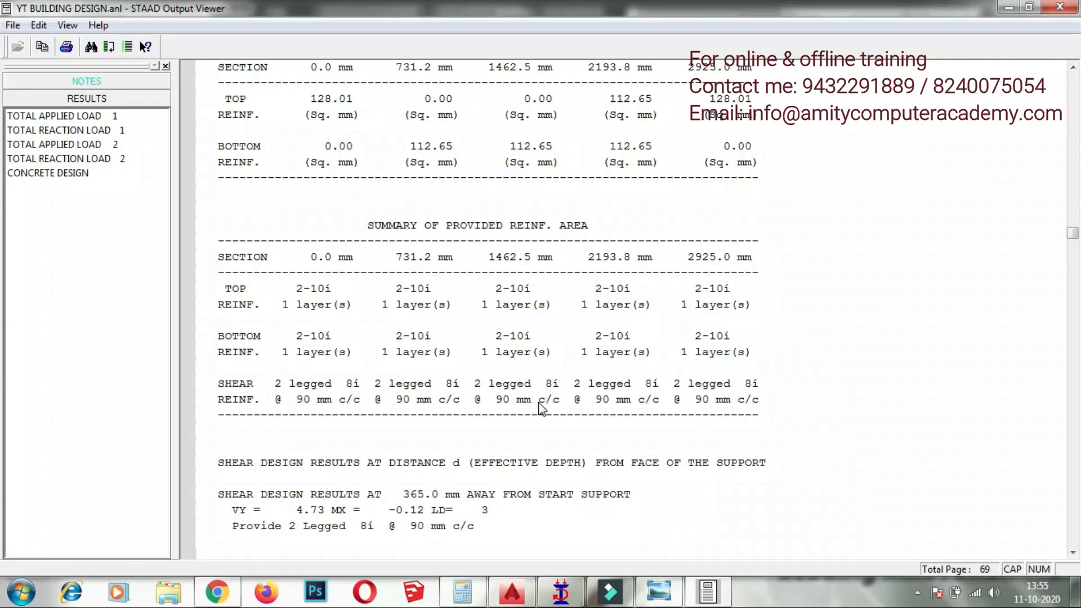
pyautogui.scroll(20, 541, 408)
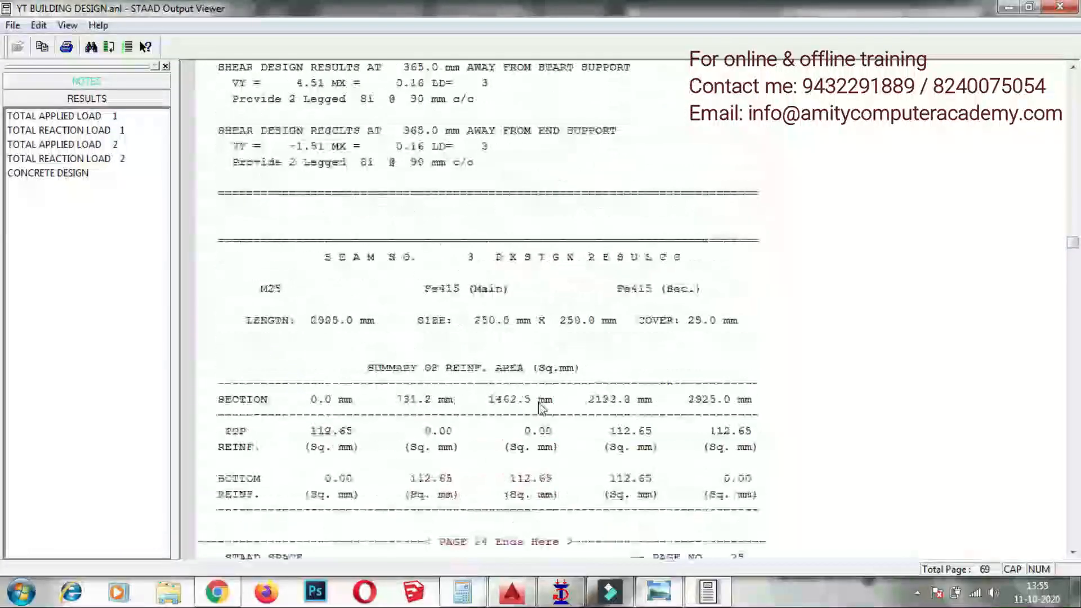
pyautogui.scroll(-20, 542, 408)
pyautogui.scroll(-20, 538, 411)
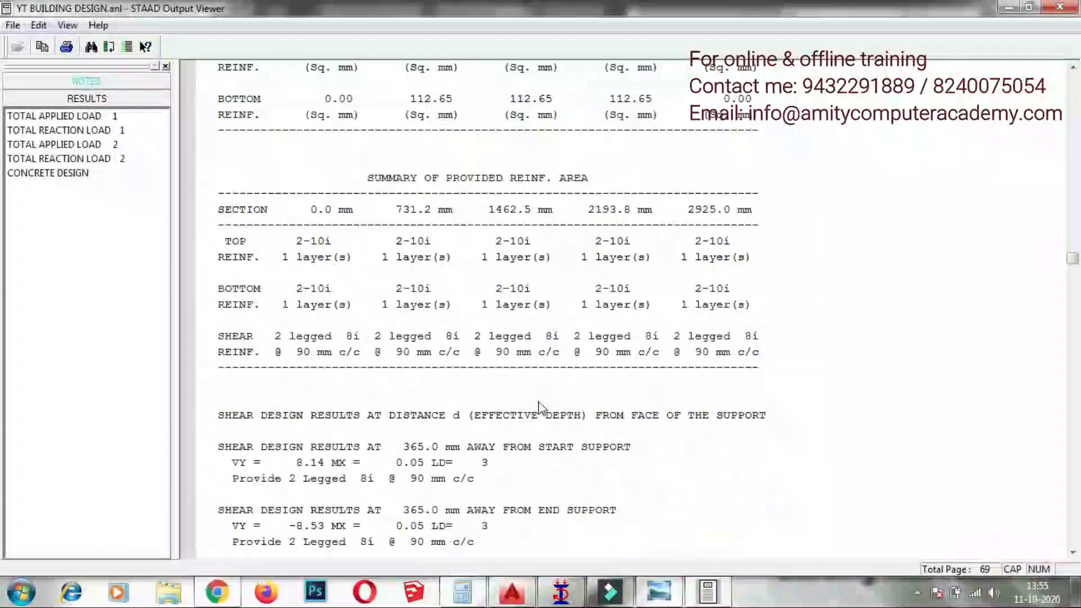
pyautogui.scroll(6, 529, 419)
pyautogui.scroll(-20, 527, 419)
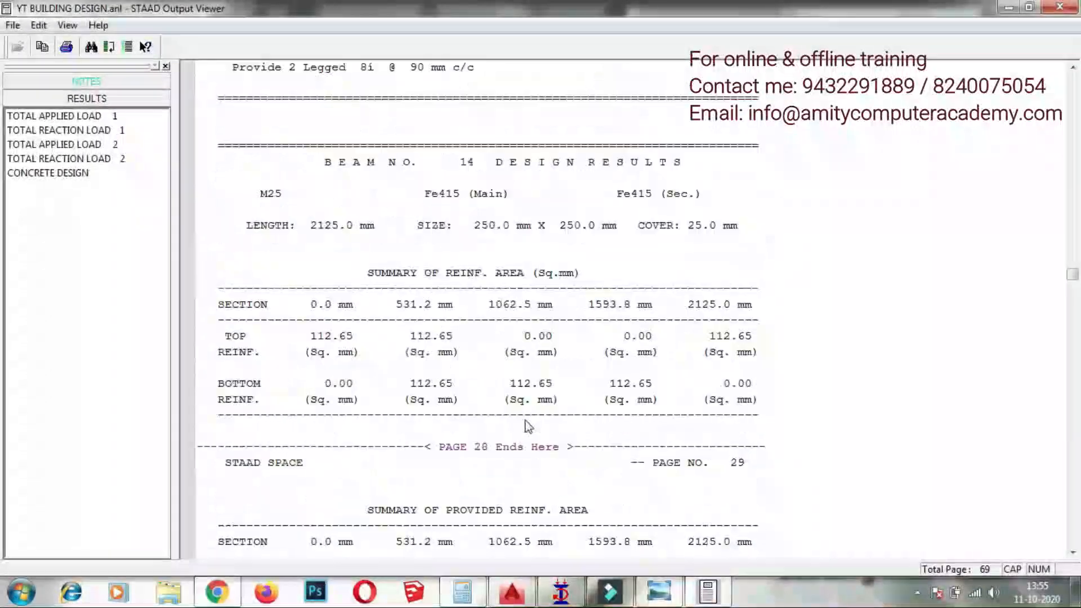
pyautogui.scroll(-20, 492, 422)
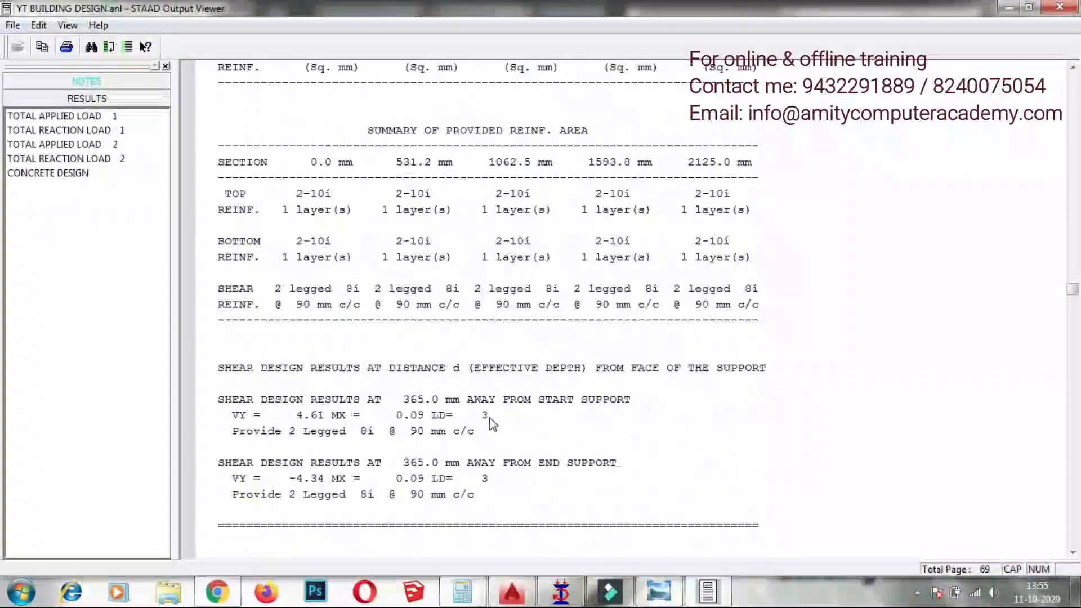
pyautogui.scroll(-20, 328, 351)
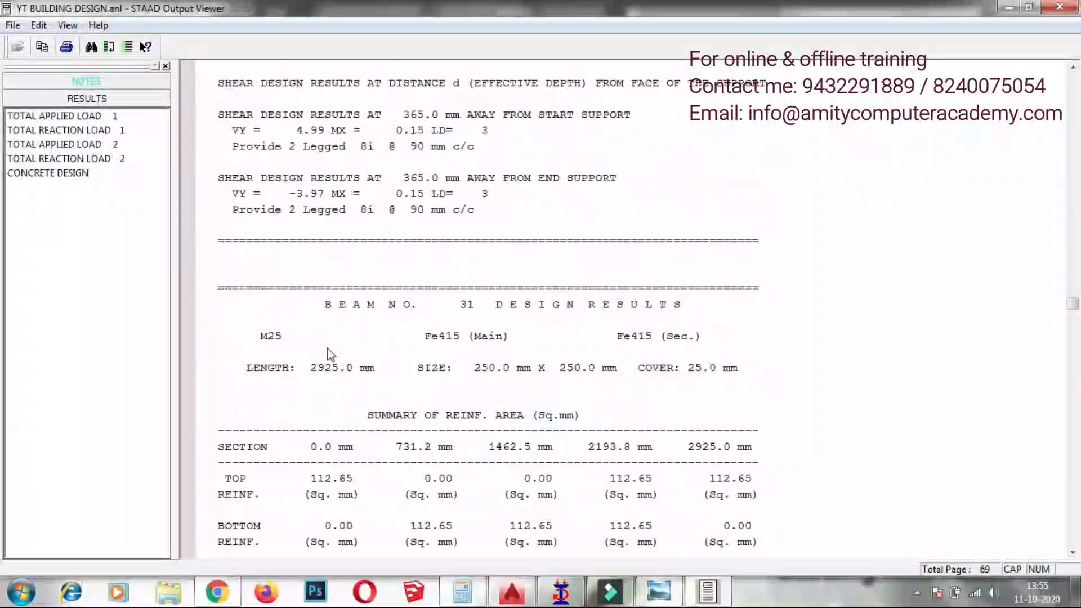
pyautogui.scroll(-6, 349, 372)
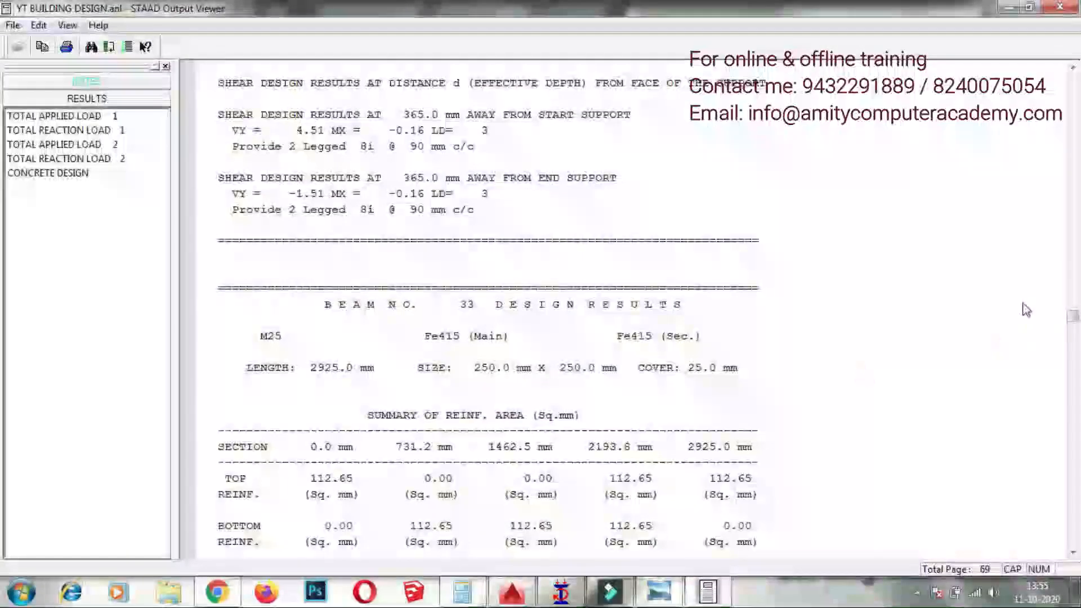
# - Examine the column design results from column 5 onward, checking steel area, main and tie reinforcement and section capacity
pyautogui.moveTo(1073, 318); pyautogui.dragTo(1069, 447)
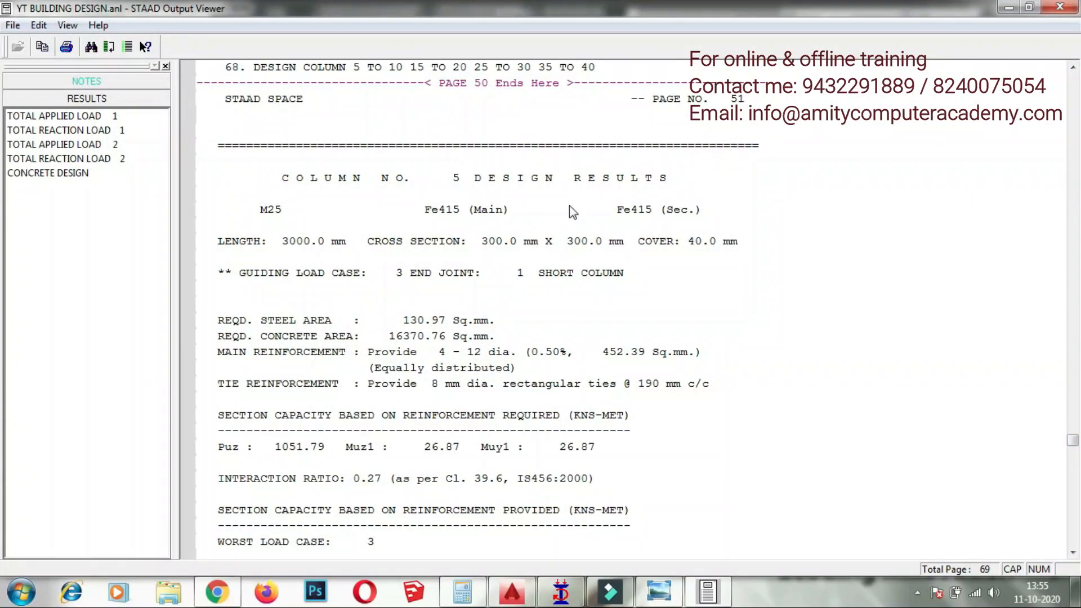
pyautogui.scroll(-1, 572, 213)
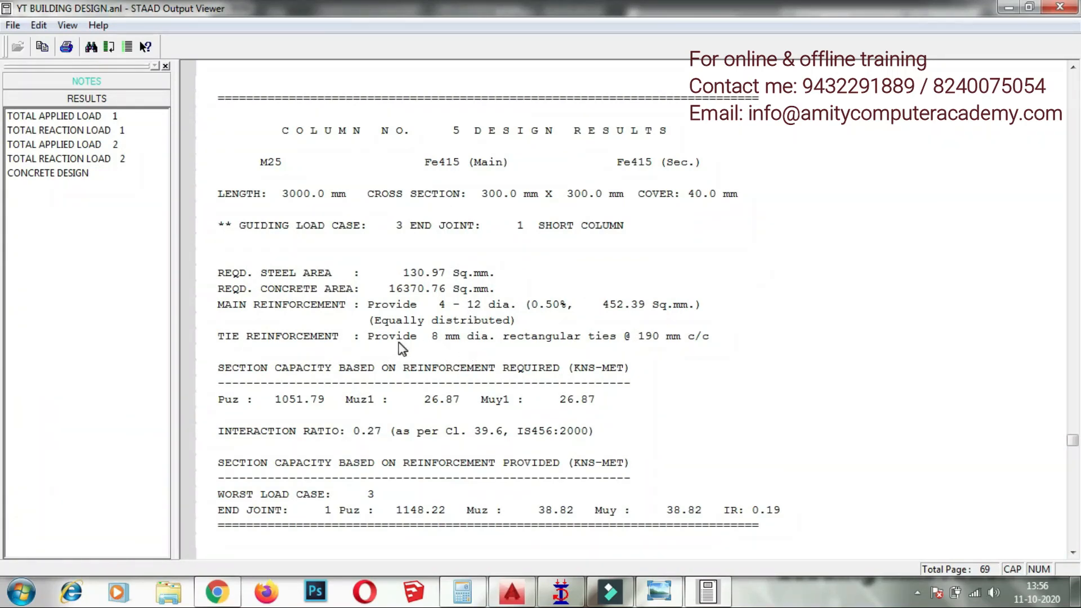
pyautogui.scroll(-2, 494, 374)
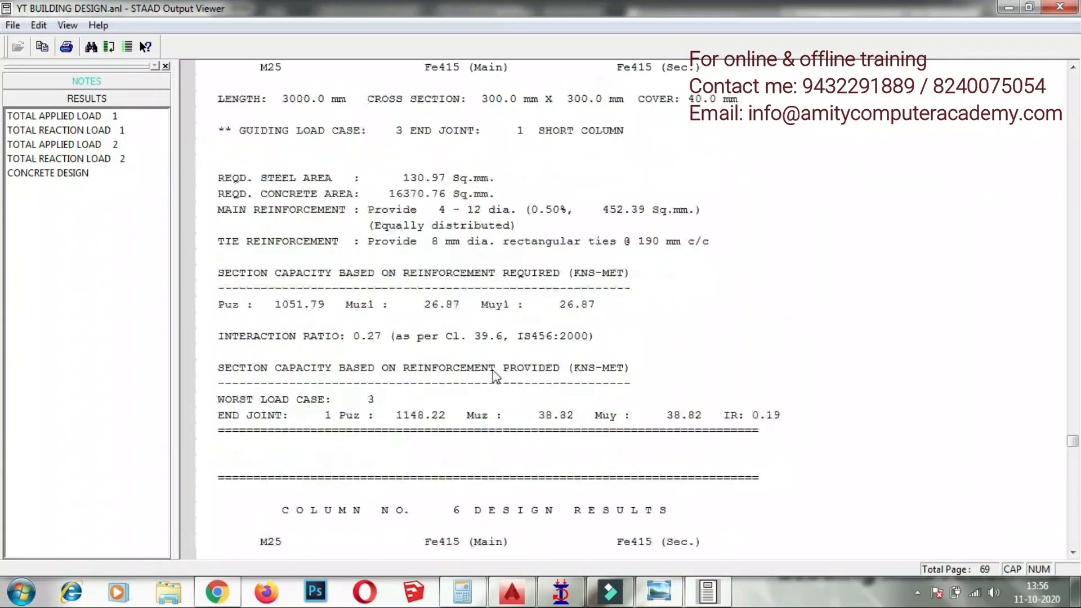
pyautogui.scroll(-11, 350, 405)
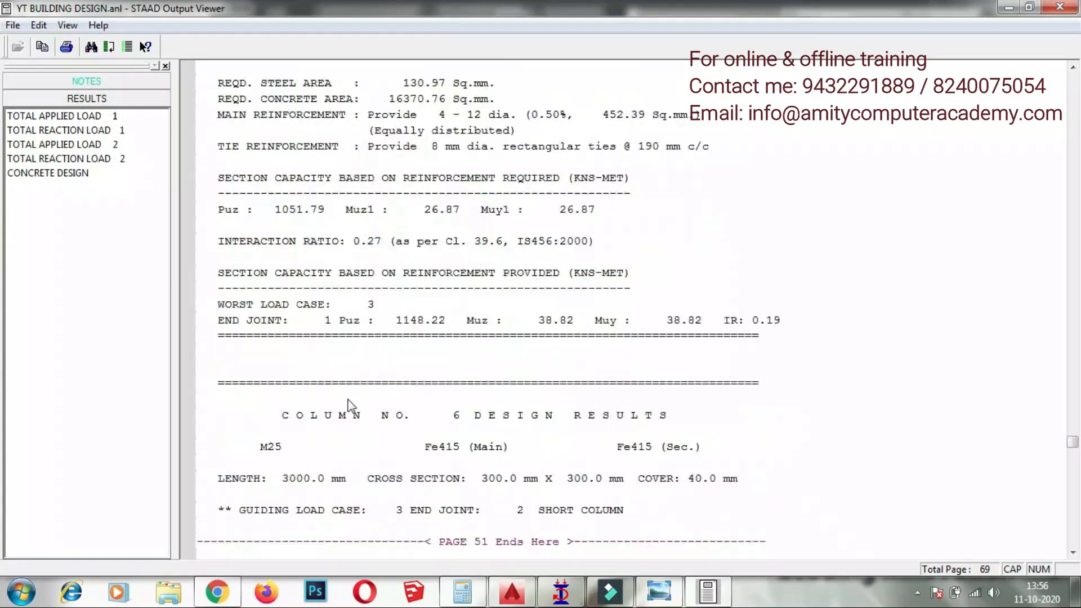
pyautogui.scroll(-20, 349, 405)
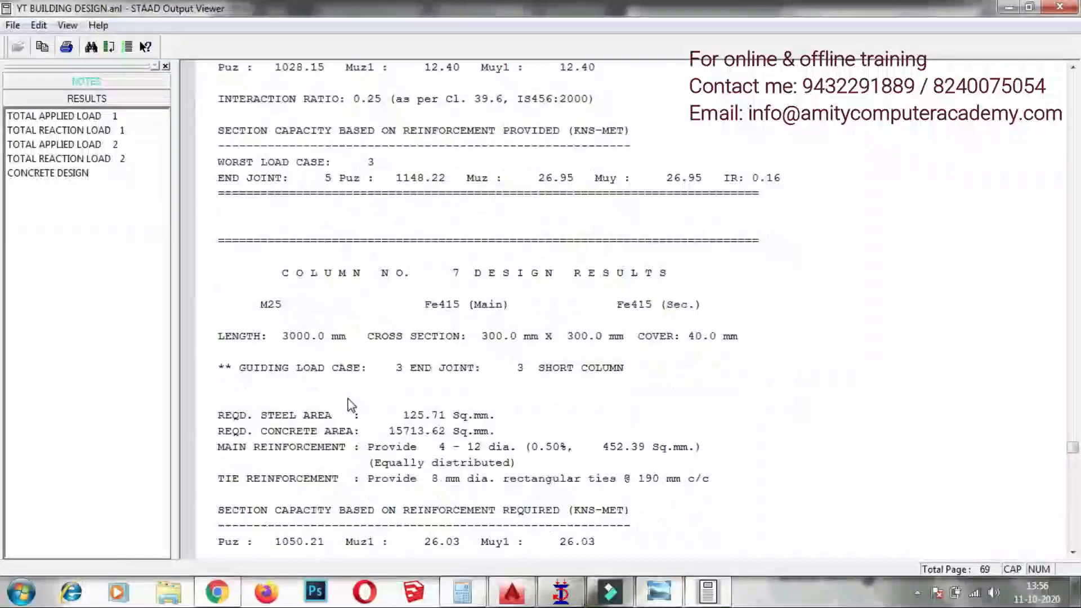
pyautogui.scroll(-20, 350, 404)
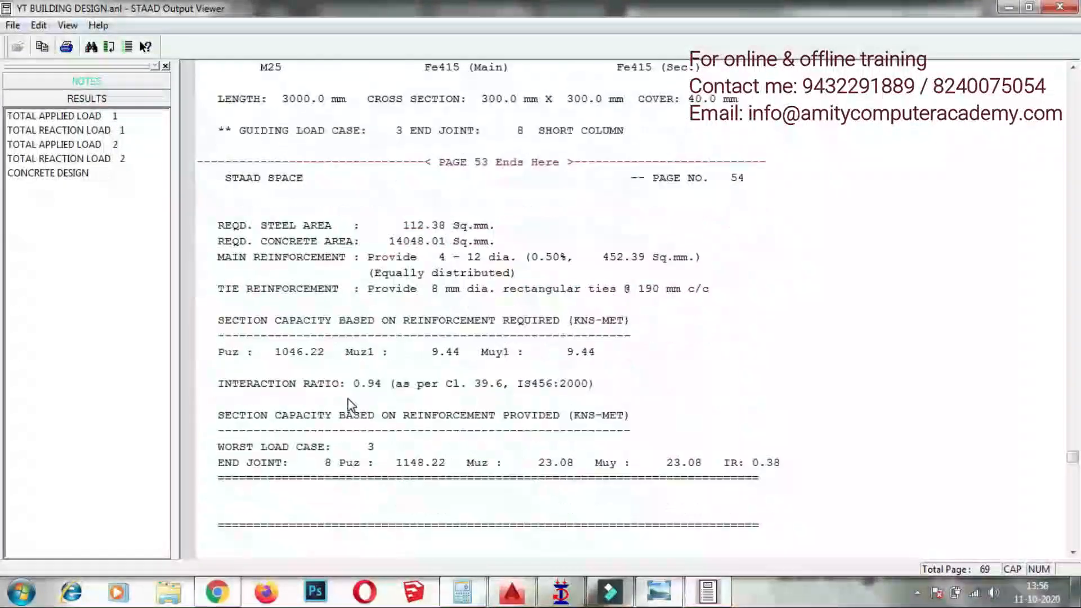
pyautogui.scroll(-20, 352, 404)
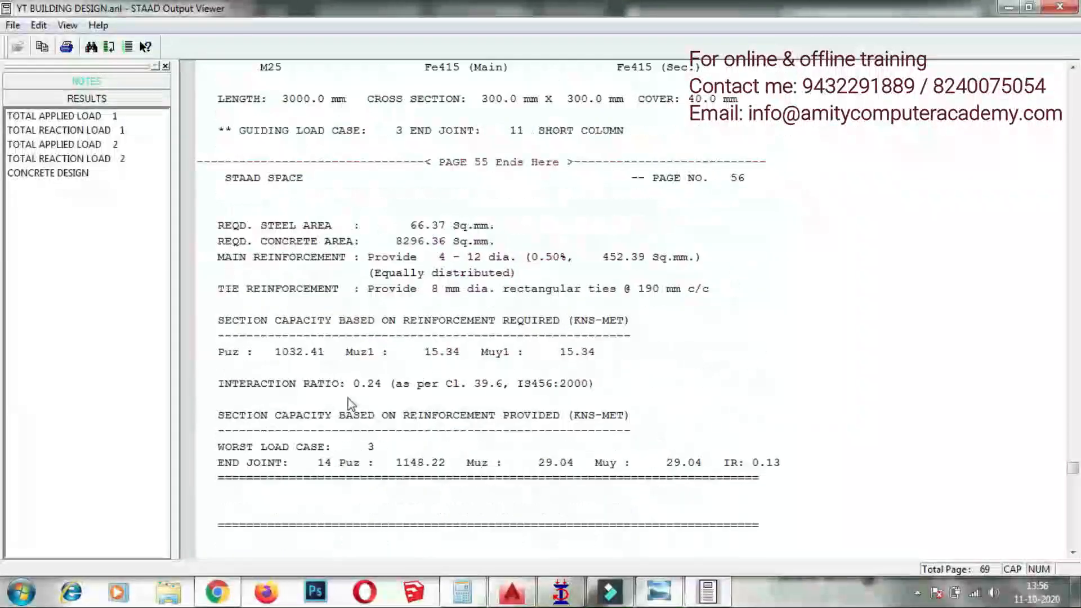
pyautogui.scroll(-20, 351, 404)
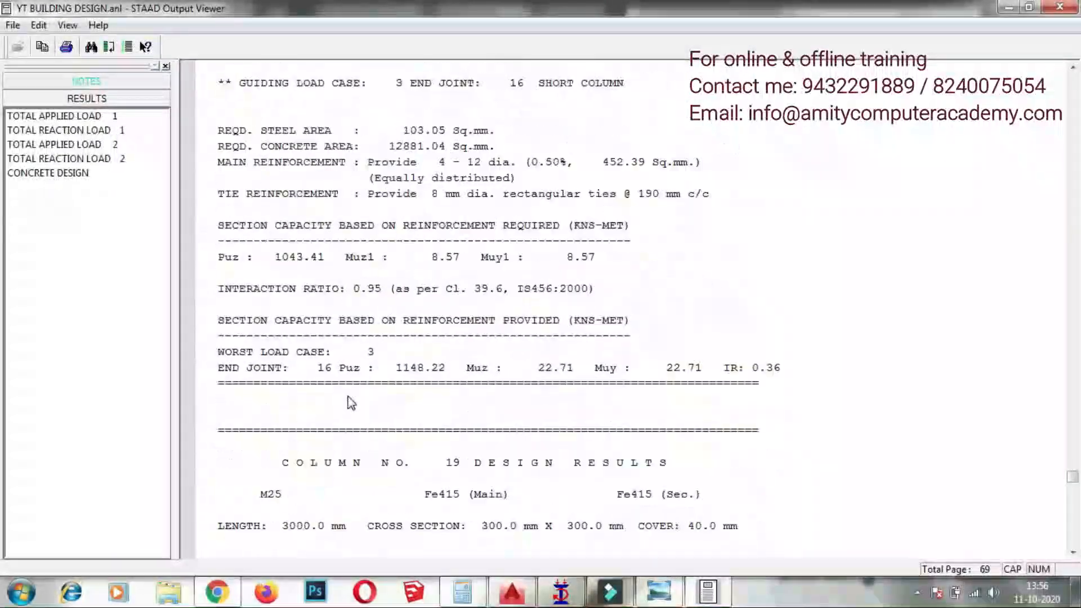
pyautogui.scroll(-20, 352, 403)
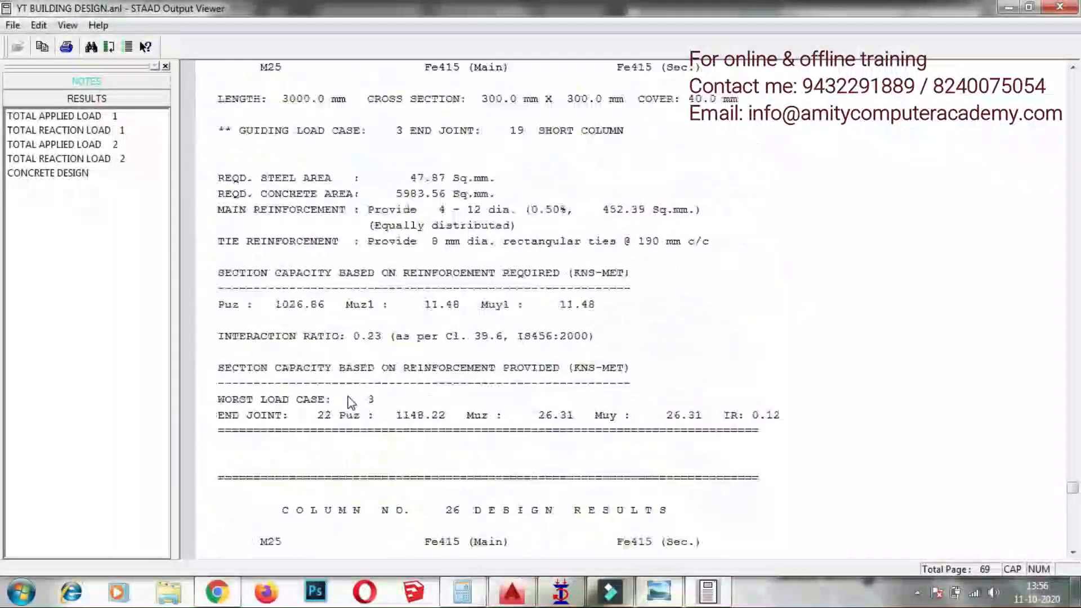
pyautogui.scroll(-20, 351, 402)
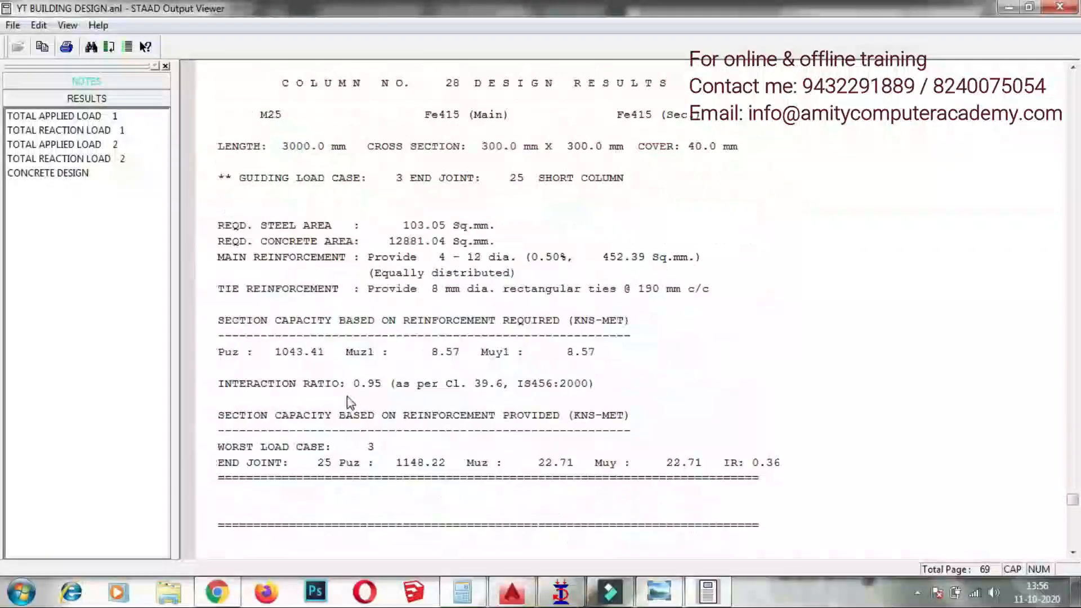
pyautogui.scroll(-20, 351, 402)
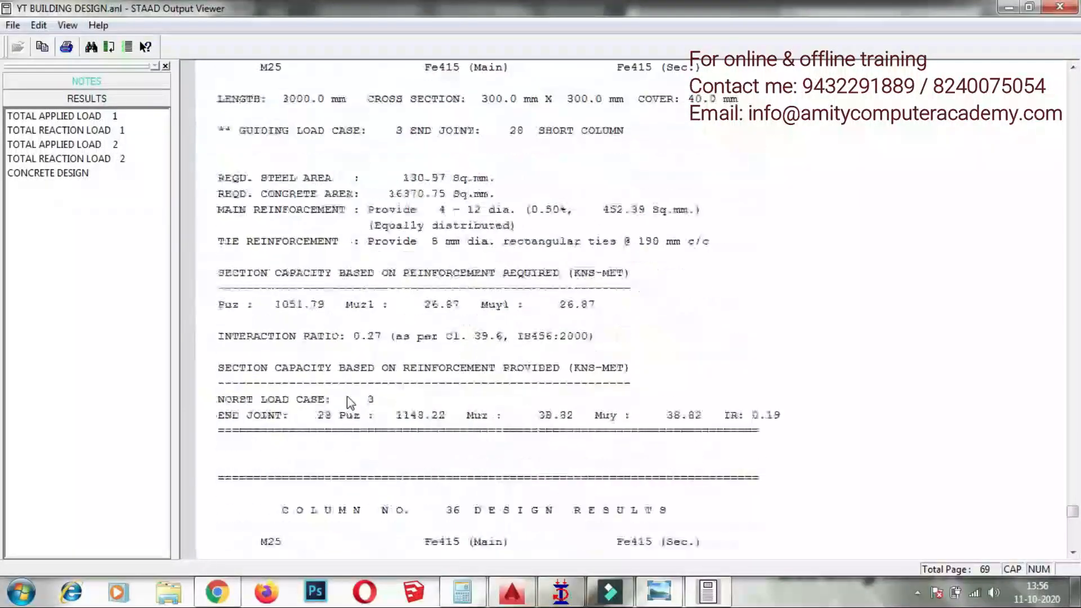
pyautogui.scroll(-20, 347, 397)
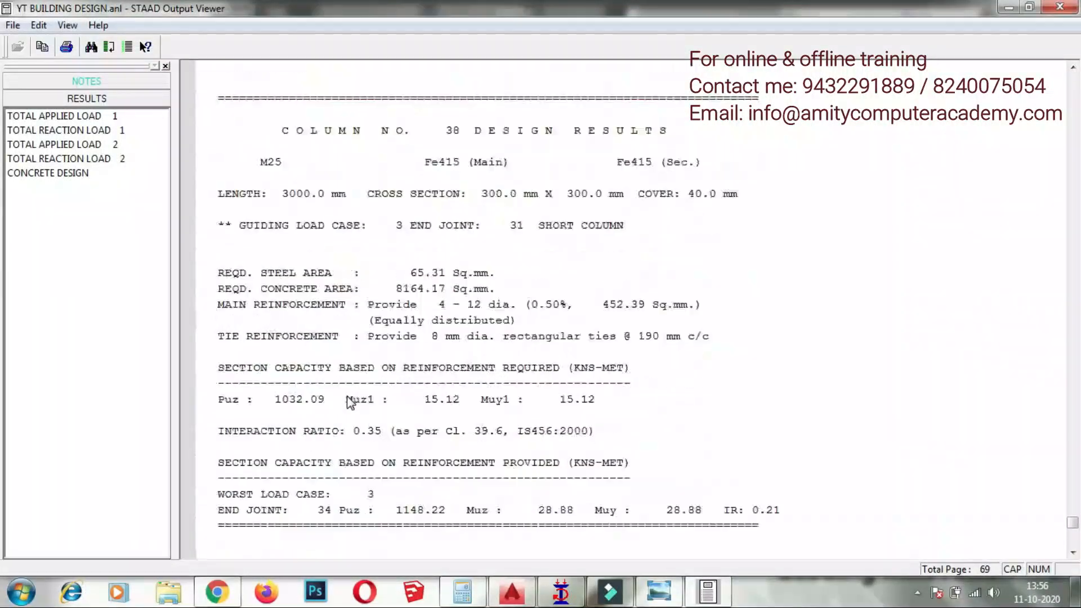
# - Review the slab element design summary and the concrete take-off with concrete volume and bar weights at the report's end
pyautogui.scroll(-10, 346, 396)
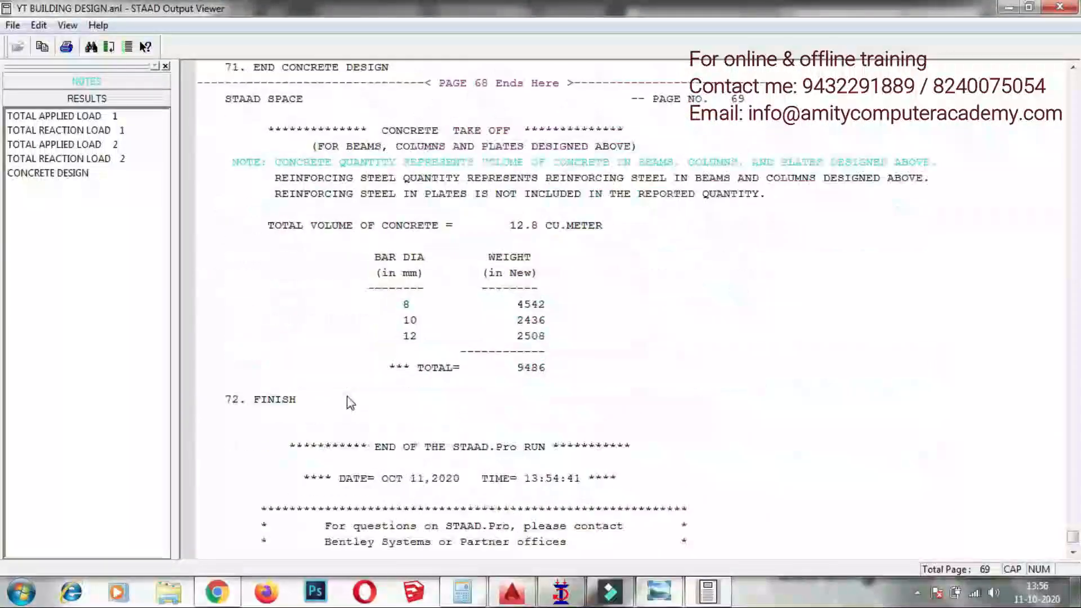
pyautogui.scroll(8, 347, 397)
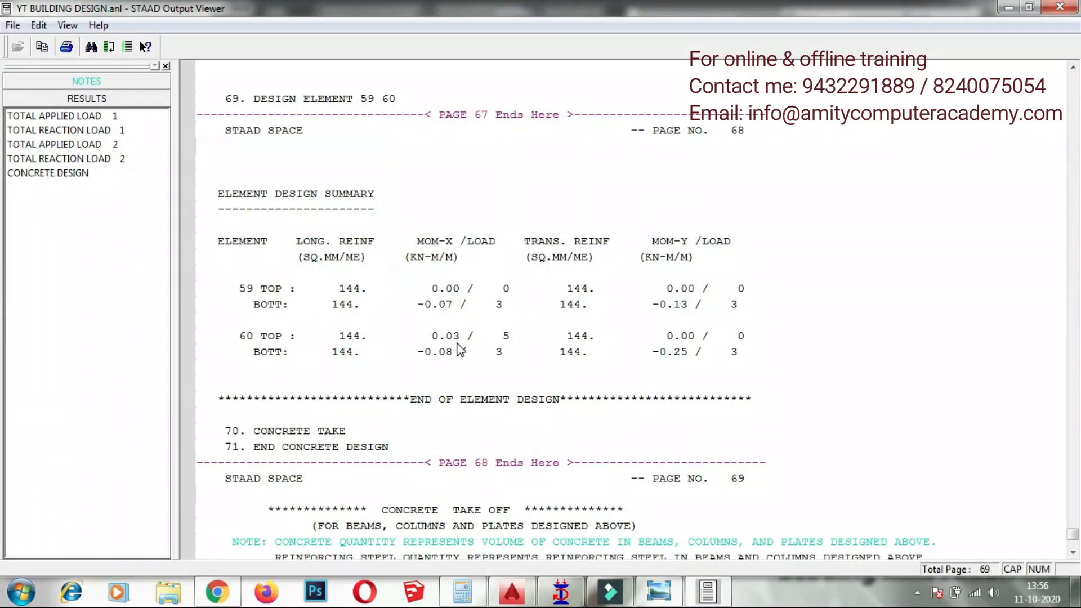
pyautogui.scroll(-9, 460, 349)
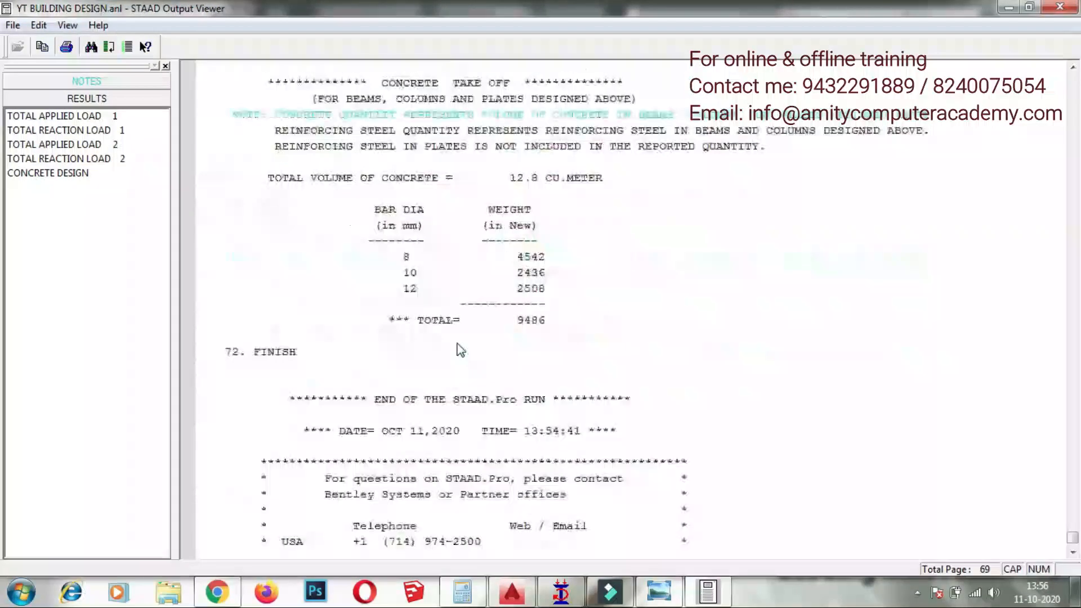
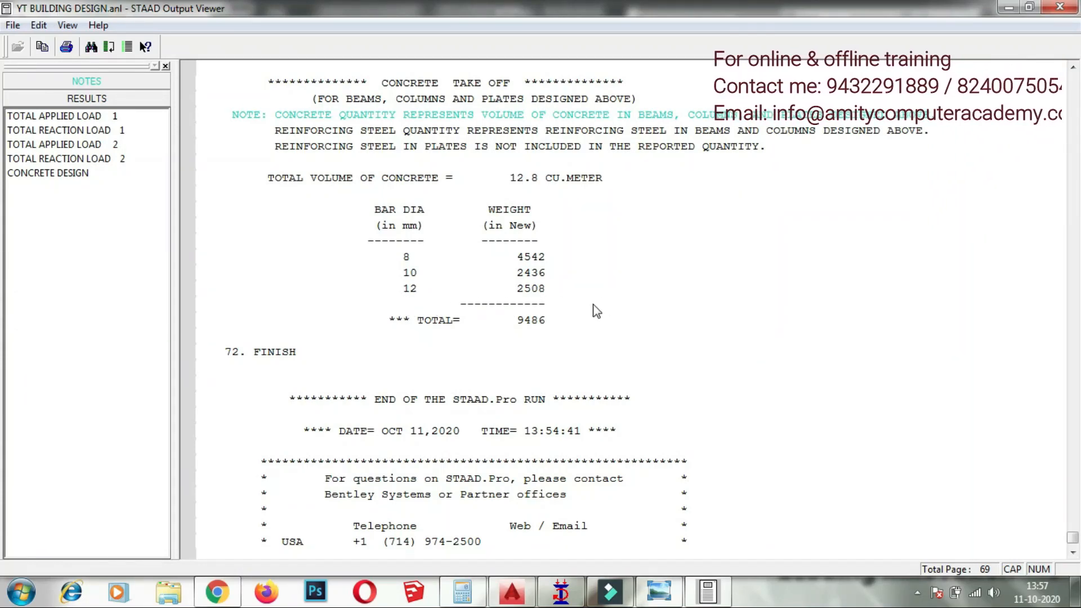
pyautogui.scroll(-2, 596, 309)
pyautogui.scroll(-2, 596, 309)
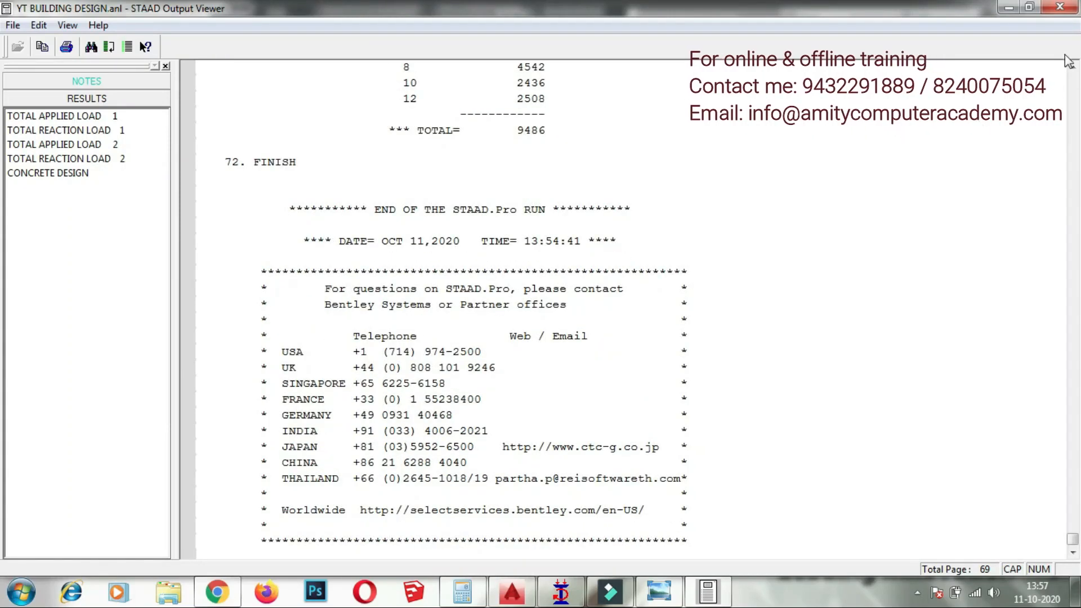
# - Close the analysis output and enter postprocessing with load cases 1 to 6 all included in the results setup
pyautogui.click(1063, 12)
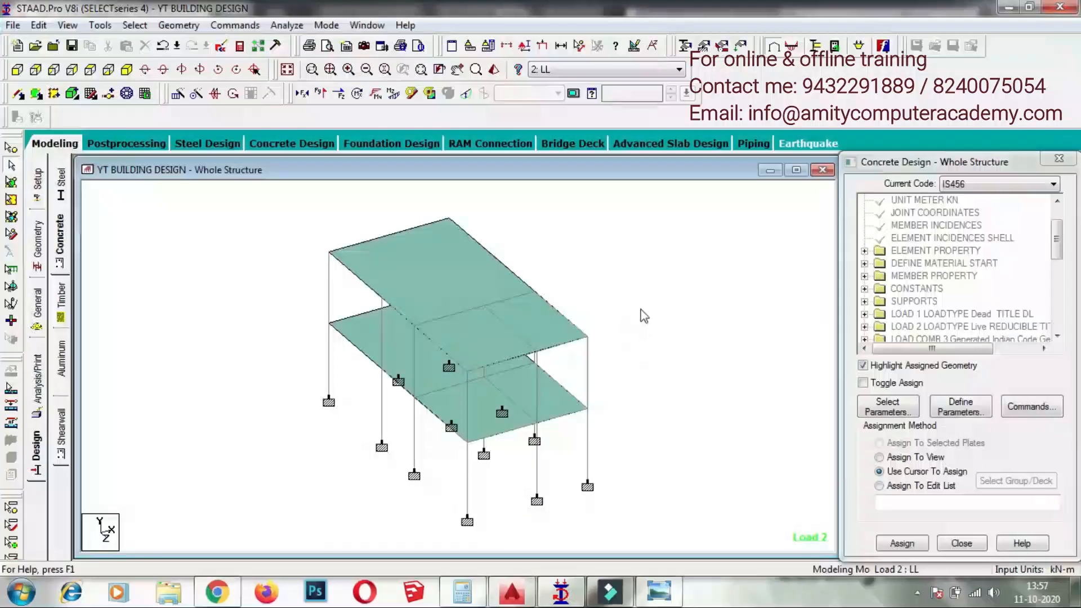
pyautogui.click(127, 144)
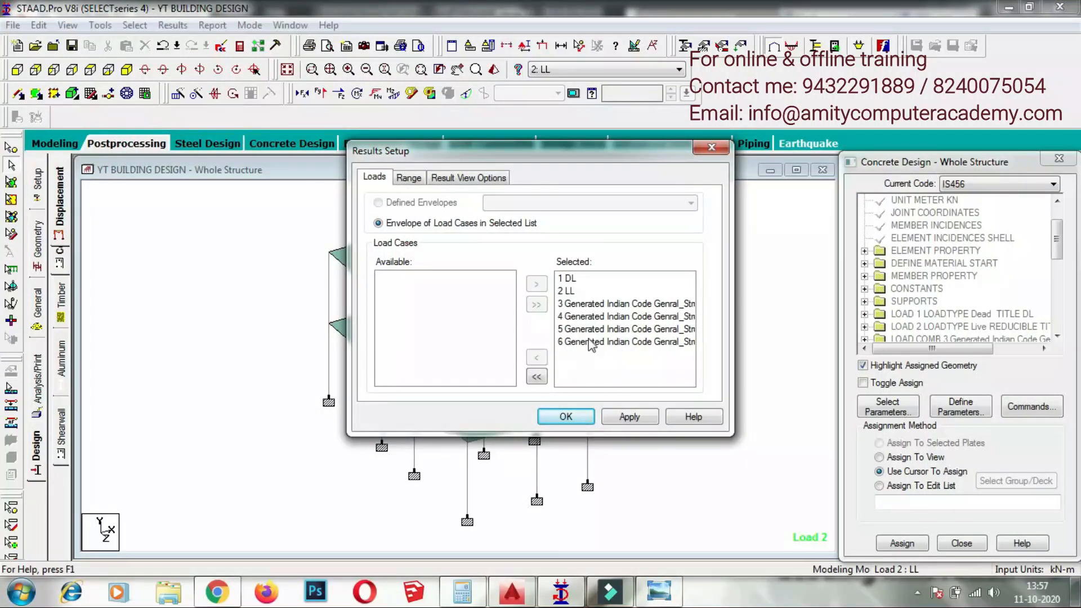
pyautogui.click(624, 416)
pyautogui.click(568, 419)
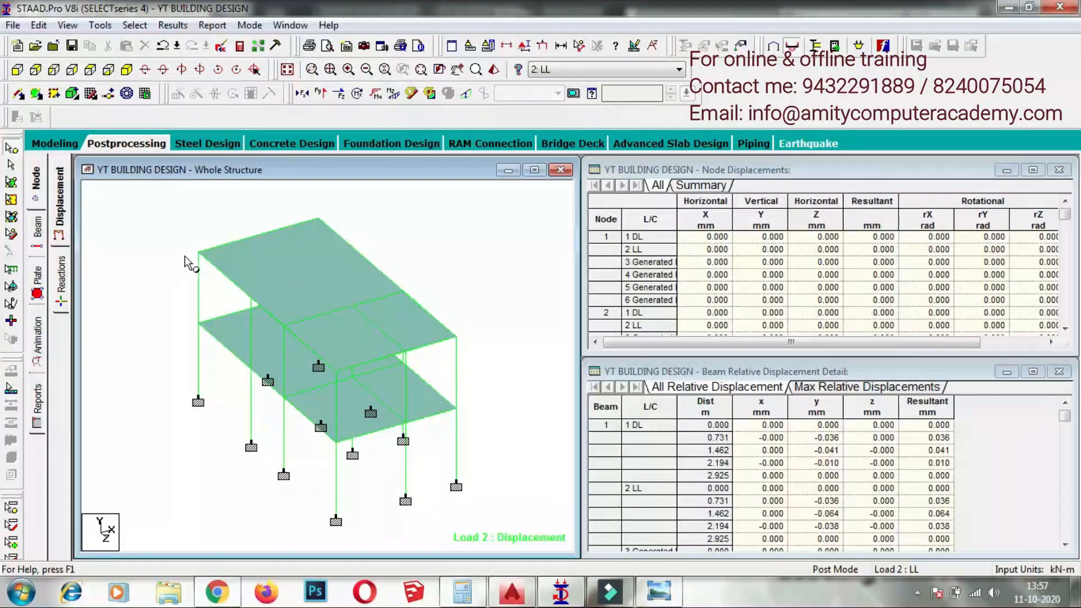
# - Display the beam forces for load case 2: LL and adjust the Bending Z diagram scale until the moment curves are clearly readable
pyautogui.click(37, 231)
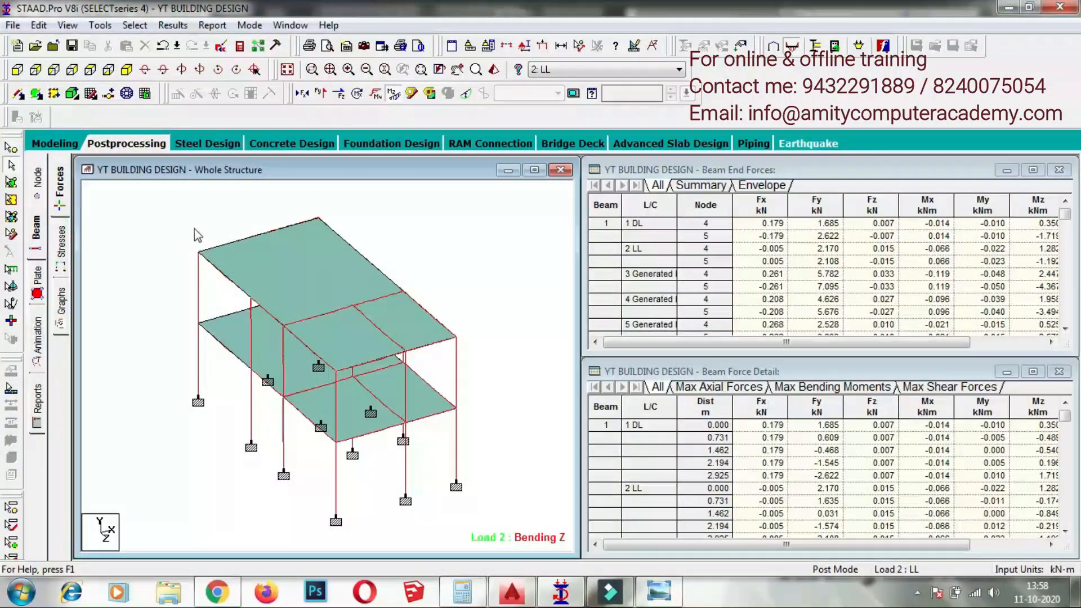
pyautogui.press('9')
pyautogui.press('9')
pyautogui.press('9')
pyautogui.press('9')
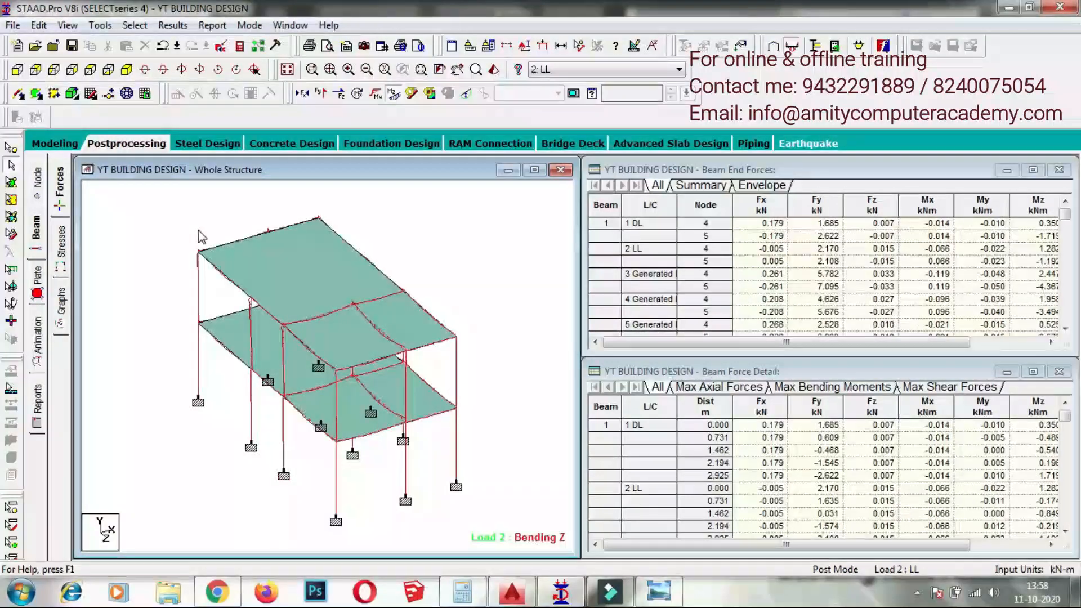
pyautogui.press('9')
pyautogui.press('9')
pyautogui.press('9')
pyautogui.press('9')
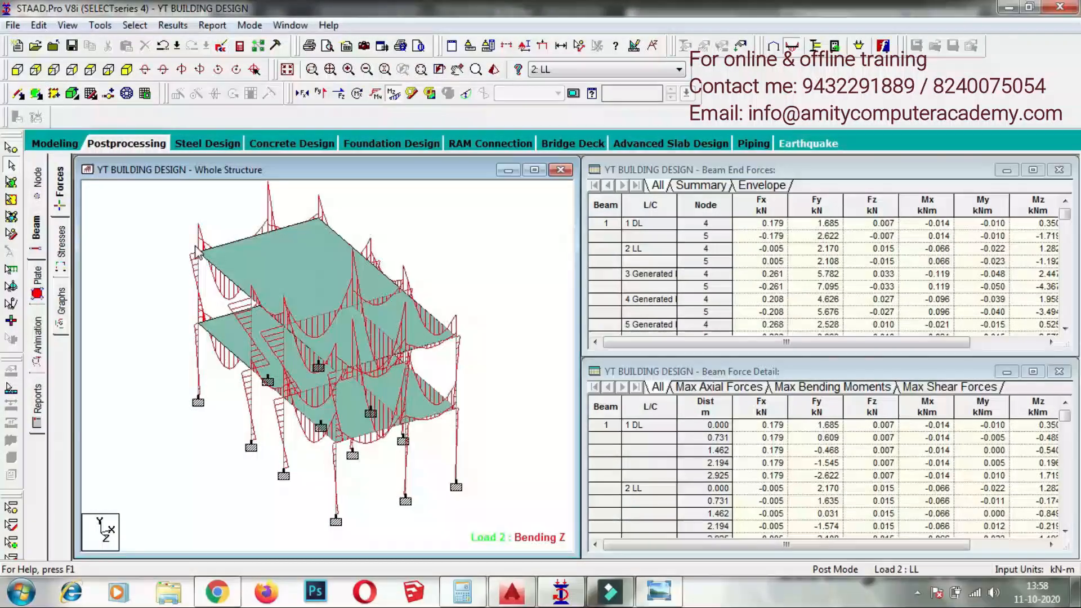
pyautogui.press('0')
pyautogui.press('0')
pyautogui.press('0')
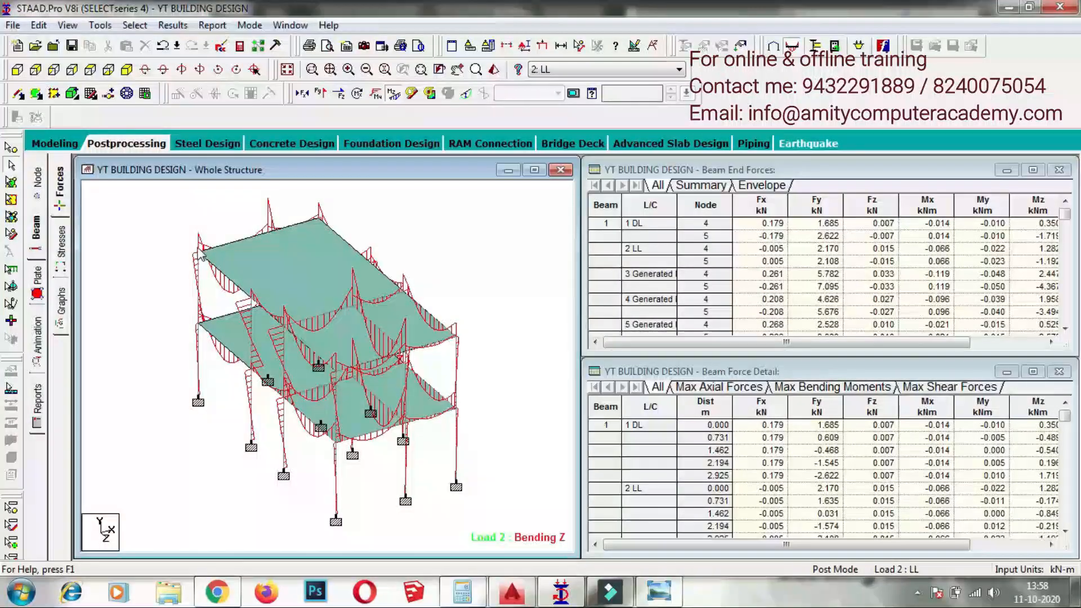
pyautogui.moveTo(201, 261)
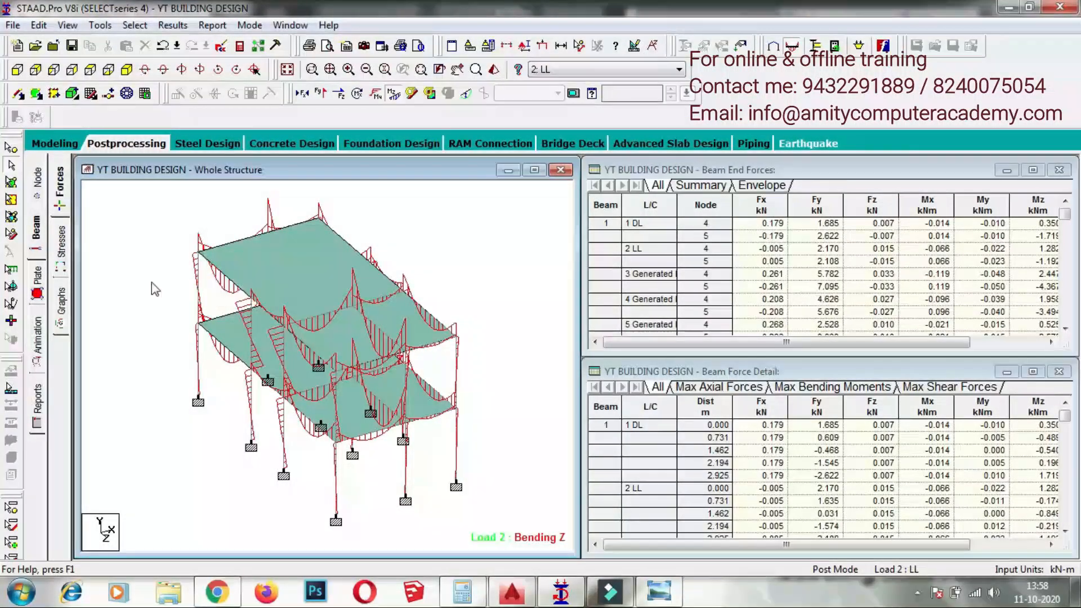
# - Show the Max Absolute plate stress contour for load case 2: LL with normal fill on the slabs
pyautogui.click(38, 282)
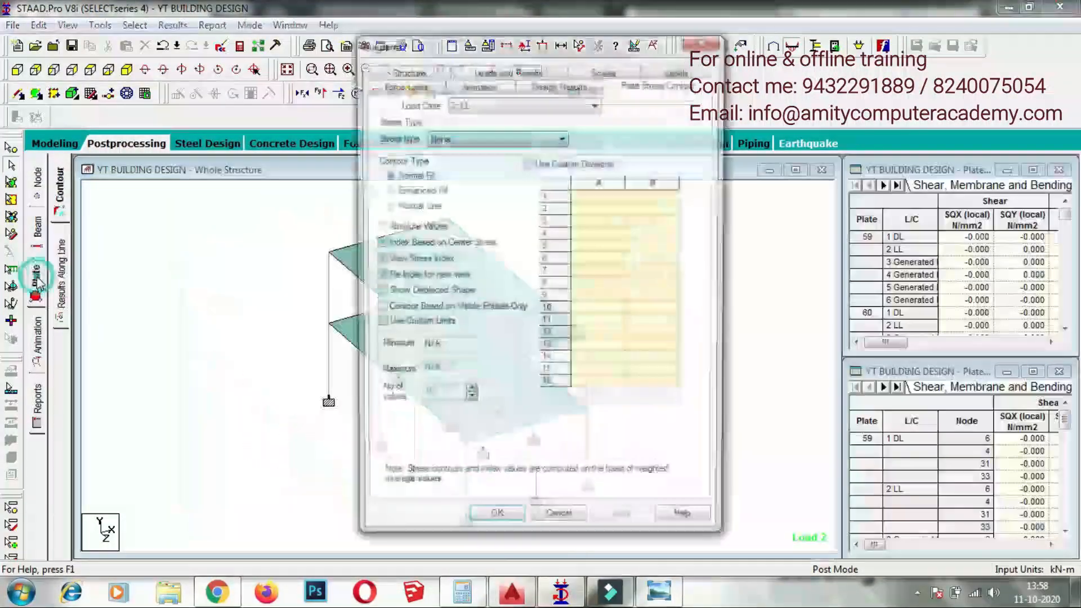
pyautogui.click(461, 136)
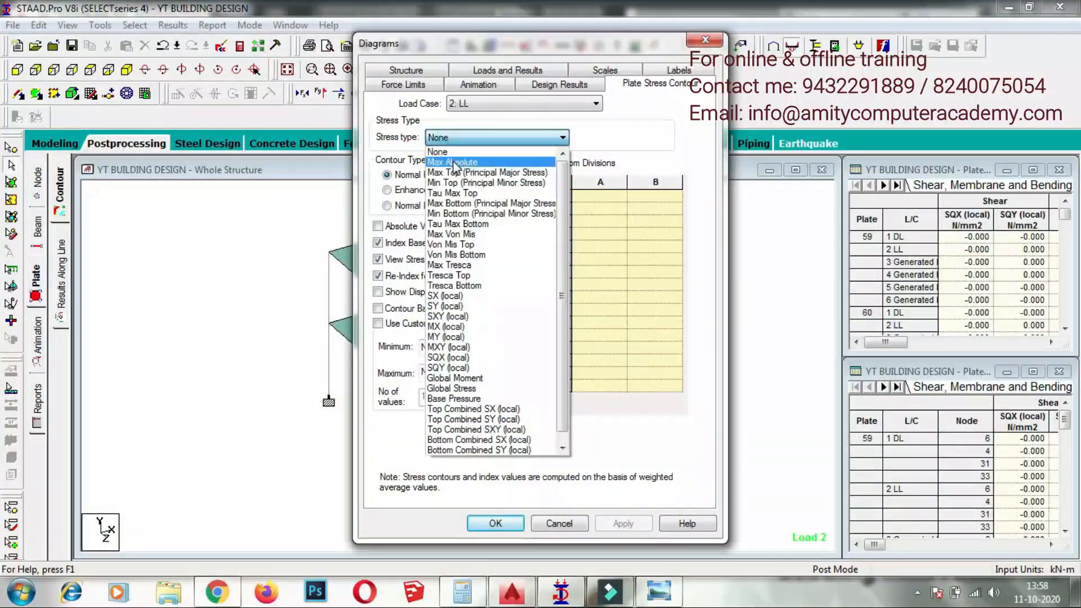
pyautogui.click(454, 163)
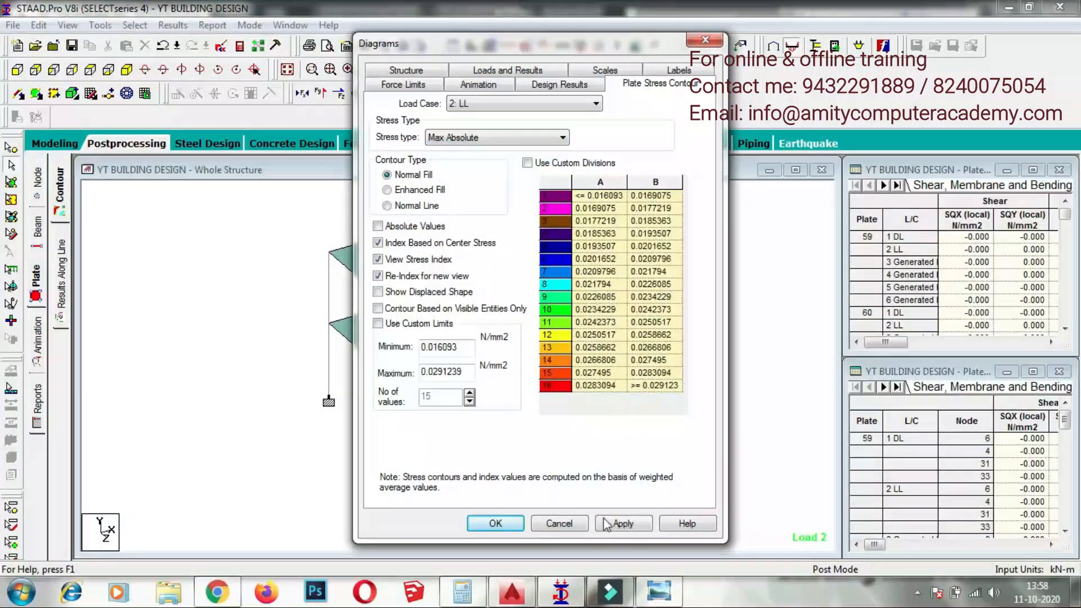
pyautogui.click(623, 524)
pyautogui.click(496, 524)
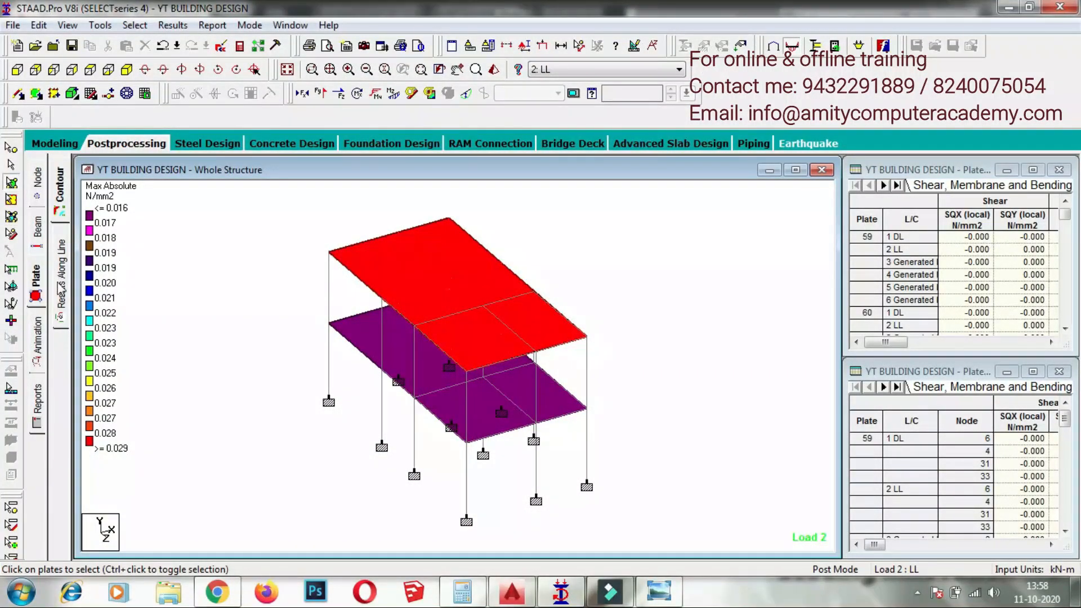
# - Return to the beam force results for the whole structure
pyautogui.click(43, 232)
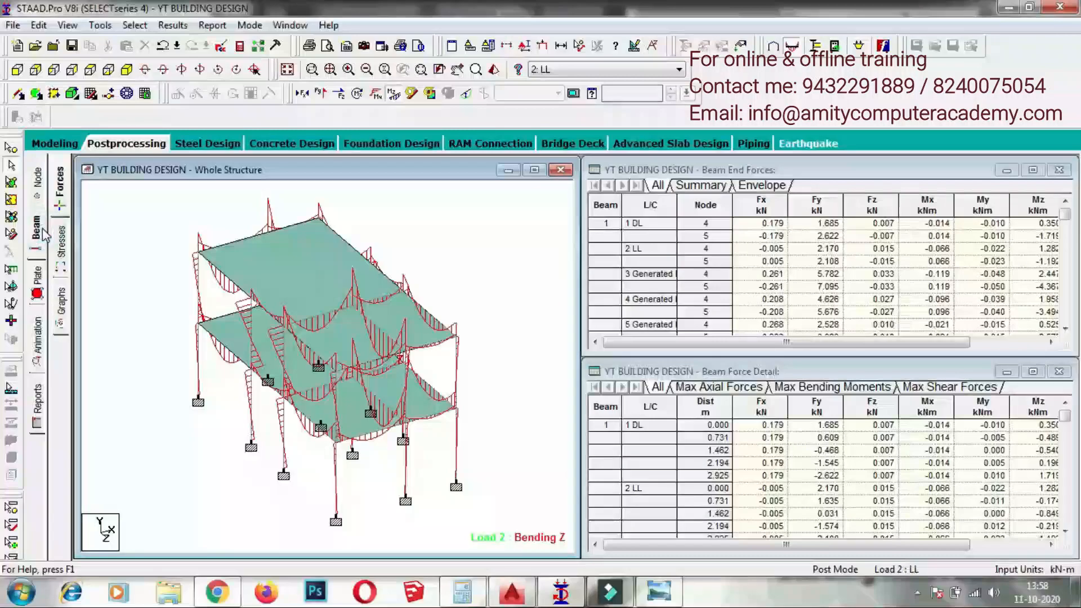